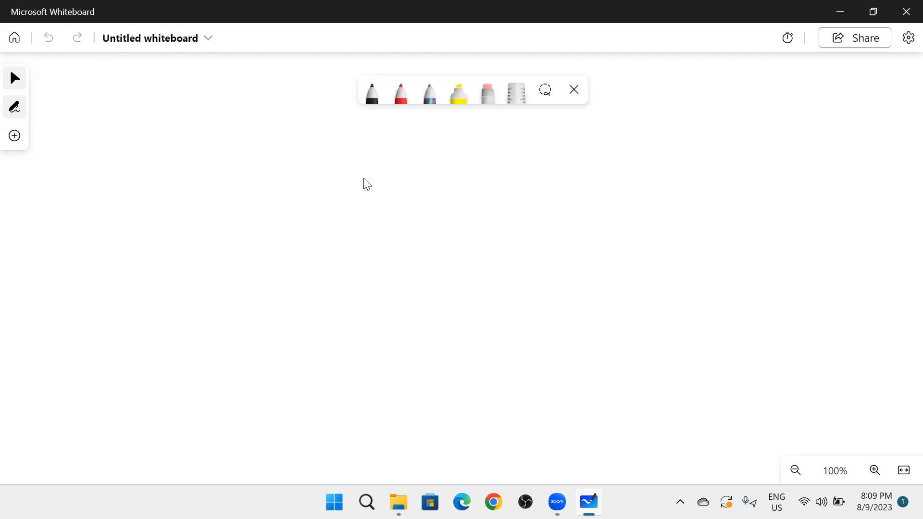
Handwrite the heading "IP Addressing & Subnetting." in red and add a black flourish beneath it.
{"action": "key", "text": "alt"}
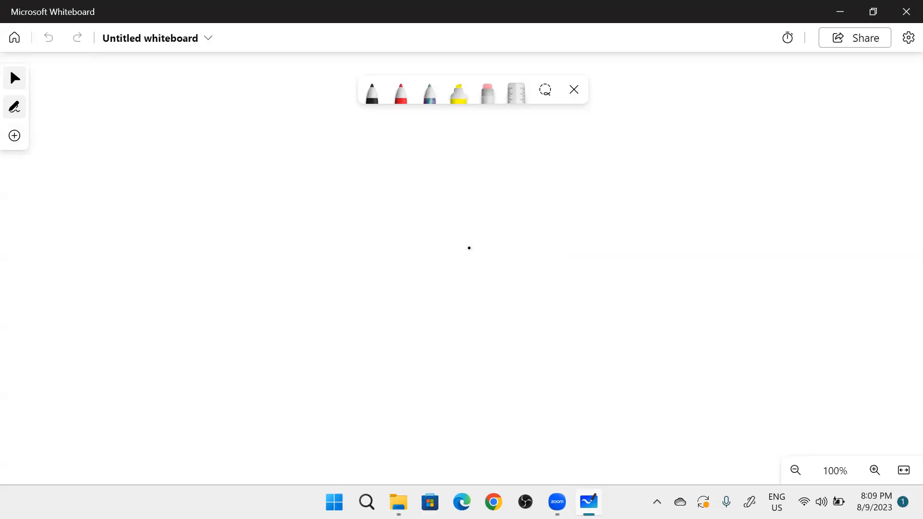
{"action": "left_click", "coordinate": [400, 93]}
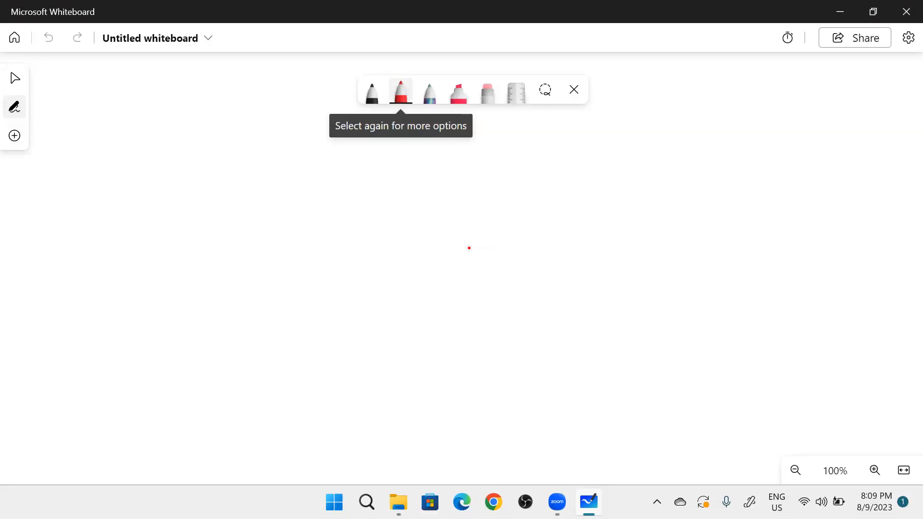
{"action": "mouse_move", "coordinate": [118, 165]}
{"action": "left_mouse_down"}
{"action": "mouse_move", "coordinate": [119, 178]}
{"action": "mouse_move", "coordinate": [110, 172]}
{"action": "mouse_move", "coordinate": [126, 184]}
{"action": "mouse_move", "coordinate": [130, 171]}
{"action": "mouse_move", "coordinate": [170, 178]}
{"action": "mouse_move", "coordinate": [171, 170]}
{"action": "left_mouse_up"}
{"action": "mouse_move", "coordinate": [179, 166]}
{"action": "left_mouse_down"}
{"action": "mouse_move", "coordinate": [181, 173]}
{"action": "mouse_move", "coordinate": [190, 153]}
{"action": "mouse_move", "coordinate": [192, 173]}
{"action": "left_mouse_up"}
{"action": "mouse_move", "coordinate": [192, 166]}
{"action": "left_mouse_down"}
{"action": "mouse_move", "coordinate": [202, 163]}
{"action": "mouse_move", "coordinate": [198, 174]}
{"action": "left_mouse_up"}
{"action": "left_click_drag", "start_coordinate": [199, 168], "coordinate": [219, 161]}
{"action": "left_click_drag", "start_coordinate": [215, 169], "coordinate": [243, 159]}
{"action": "mouse_move", "coordinate": [250, 159]}
{"action": "left_mouse_down"}
{"action": "mouse_move", "coordinate": [242, 178]}
{"action": "mouse_move", "coordinate": [265, 170]}
{"action": "left_mouse_up"}
{"action": "mouse_move", "coordinate": [274, 156]}
{"action": "left_mouse_down"}
{"action": "mouse_move", "coordinate": [266, 164]}
{"action": "mouse_move", "coordinate": [274, 168]}
{"action": "left_mouse_up"}
{"action": "left_click_drag", "start_coordinate": [312, 156], "coordinate": [310, 172]}
{"action": "left_click_drag", "start_coordinate": [318, 163], "coordinate": [377, 171]}
{"action": "left_click_drag", "start_coordinate": [367, 165], "coordinate": [383, 171]}
{"action": "mouse_move", "coordinate": [378, 163]}
{"action": "left_mouse_down"}
{"action": "mouse_move", "coordinate": [415, 167]}
{"action": "mouse_move", "coordinate": [413, 177]}
{"action": "left_mouse_up"}
{"action": "left_click", "coordinate": [427, 167]}
{"action": "left_click", "coordinate": [372, 91]}
{"action": "left_click_drag", "start_coordinate": [218, 179], "coordinate": [310, 181]}
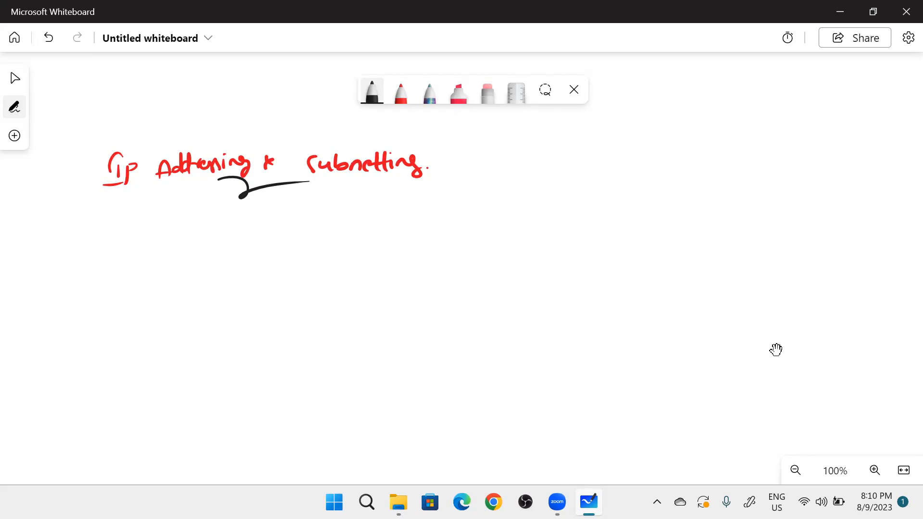
On a blank area below the heading, draw a large black box and label it "google" above.
{"action": "left_click_drag", "start_coordinate": [298, 284], "coordinate": [289, 134]}
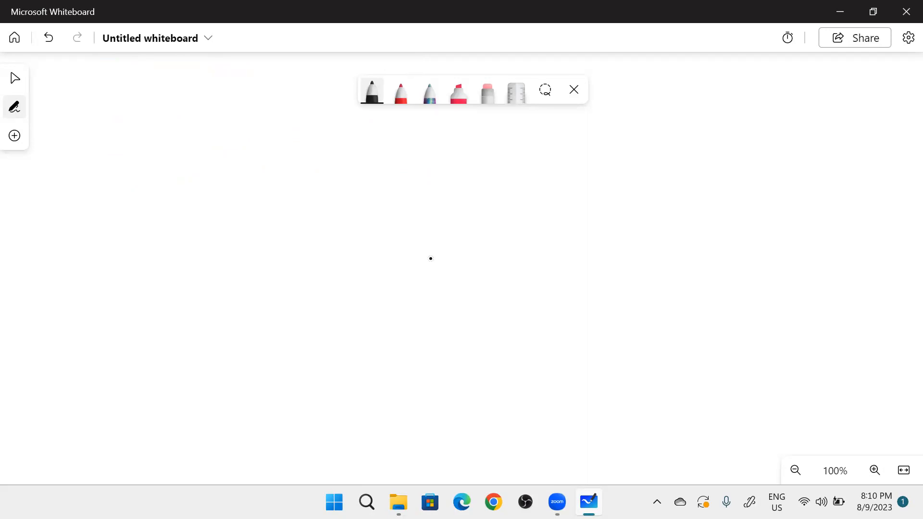
{"action": "left_click", "coordinate": [372, 91]}
{"action": "left_click", "coordinate": [183, 187]}
{"action": "left_click_drag", "start_coordinate": [184, 169], "coordinate": [179, 286]}
{"action": "mouse_move", "coordinate": [184, 165]}
{"action": "left_mouse_down"}
{"action": "mouse_move", "coordinate": [344, 160]}
{"action": "mouse_move", "coordinate": [347, 265]}
{"action": "left_mouse_up"}
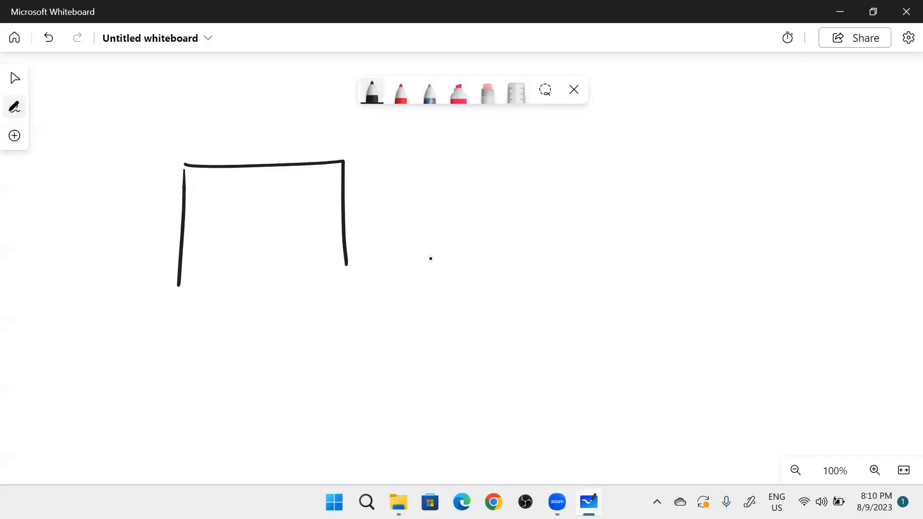
{"action": "left_click_drag", "start_coordinate": [168, 284], "coordinate": [306, 273]}
{"action": "mouse_move", "coordinate": [251, 131]}
{"action": "left_mouse_down"}
{"action": "mouse_move", "coordinate": [233, 150]}
{"action": "mouse_move", "coordinate": [214, 147]}
{"action": "mouse_move", "coordinate": [262, 130]}
{"action": "mouse_move", "coordinate": [266, 149]}
{"action": "left_mouse_up"}
{"action": "mouse_move", "coordinate": [278, 109]}
{"action": "left_mouse_down"}
{"action": "mouse_move", "coordinate": [282, 142]}
{"action": "mouse_move", "coordinate": [295, 137]}
{"action": "left_mouse_up"}
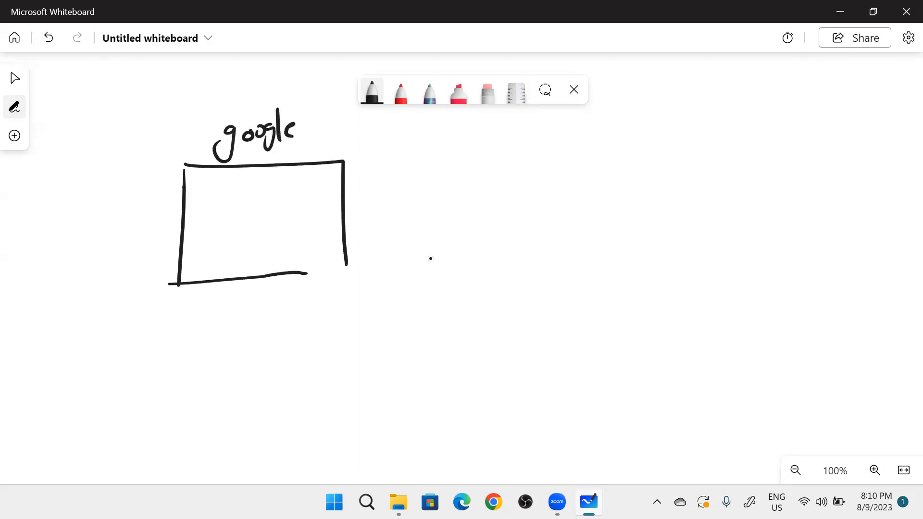
{"action": "left_click_drag", "start_coordinate": [303, 273], "coordinate": [363, 265]}
Draw three small squares inside the google box and extend a line outward from the first square.
{"action": "mouse_move", "coordinate": [206, 187]}
{"action": "left_mouse_down"}
{"action": "mouse_move", "coordinate": [233, 220]}
{"action": "mouse_move", "coordinate": [205, 186]}
{"action": "mouse_move", "coordinate": [248, 214]}
{"action": "mouse_move", "coordinate": [272, 177]}
{"action": "left_mouse_up"}
{"action": "mouse_move", "coordinate": [297, 177]}
{"action": "left_mouse_down"}
{"action": "mouse_move", "coordinate": [287, 205]}
{"action": "mouse_move", "coordinate": [298, 176]}
{"action": "left_mouse_up"}
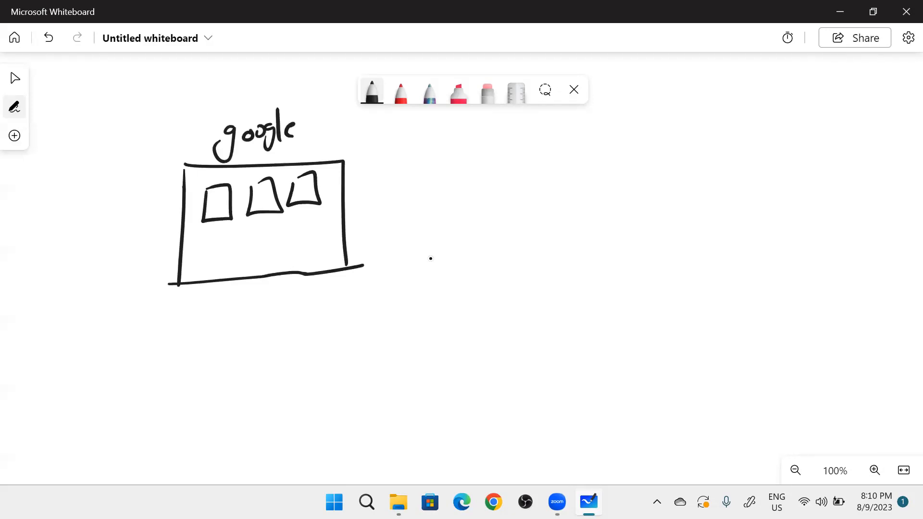
{"action": "left_click_drag", "start_coordinate": [207, 222], "coordinate": [129, 255]}
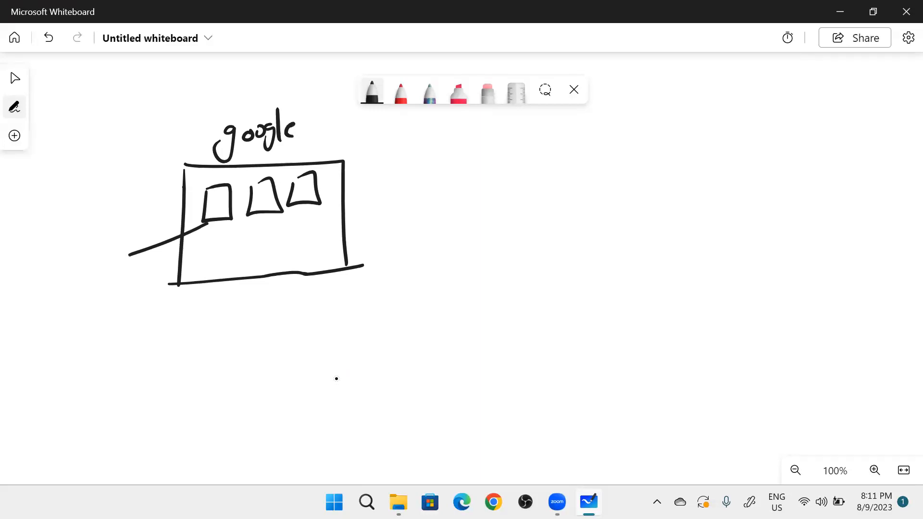
Write "IP – google of put." beside the google label with a circle around it, and draw a brace under the three small squares.
{"action": "mouse_move", "coordinate": [308, 133]}
{"action": "left_mouse_down"}
{"action": "mouse_move", "coordinate": [302, 150]}
{"action": "mouse_move", "coordinate": [325, 153]}
{"action": "mouse_move", "coordinate": [331, 134]}
{"action": "left_mouse_up"}
{"action": "left_click_drag", "start_coordinate": [319, 155], "coordinate": [340, 154]}
{"action": "mouse_move", "coordinate": [339, 136]}
{"action": "left_mouse_down"}
{"action": "mouse_move", "coordinate": [367, 142]}
{"action": "mouse_move", "coordinate": [371, 157]}
{"action": "mouse_move", "coordinate": [391, 134]}
{"action": "mouse_move", "coordinate": [402, 150]}
{"action": "left_mouse_up"}
{"action": "mouse_move", "coordinate": [416, 122]}
{"action": "left_mouse_down"}
{"action": "mouse_move", "coordinate": [419, 142]}
{"action": "mouse_move", "coordinate": [441, 142]}
{"action": "left_mouse_up"}
{"action": "left_click_drag", "start_coordinate": [436, 135], "coordinate": [448, 133]}
{"action": "left_click_drag", "start_coordinate": [383, 176], "coordinate": [383, 198]}
{"action": "left_click_drag", "start_coordinate": [385, 182], "coordinate": [397, 179]}
{"action": "left_click_drag", "start_coordinate": [400, 174], "coordinate": [416, 184]}
{"action": "left_click_drag", "start_coordinate": [411, 178], "coordinate": [424, 175]}
{"action": "left_click", "coordinate": [427, 178]}
{"action": "mouse_move", "coordinate": [368, 117]}
{"action": "left_mouse_down"}
{"action": "mouse_move", "coordinate": [434, 144]}
{"action": "mouse_move", "coordinate": [380, 106]}
{"action": "left_mouse_up"}
{"action": "left_click_drag", "start_coordinate": [229, 227], "coordinate": [296, 218]}
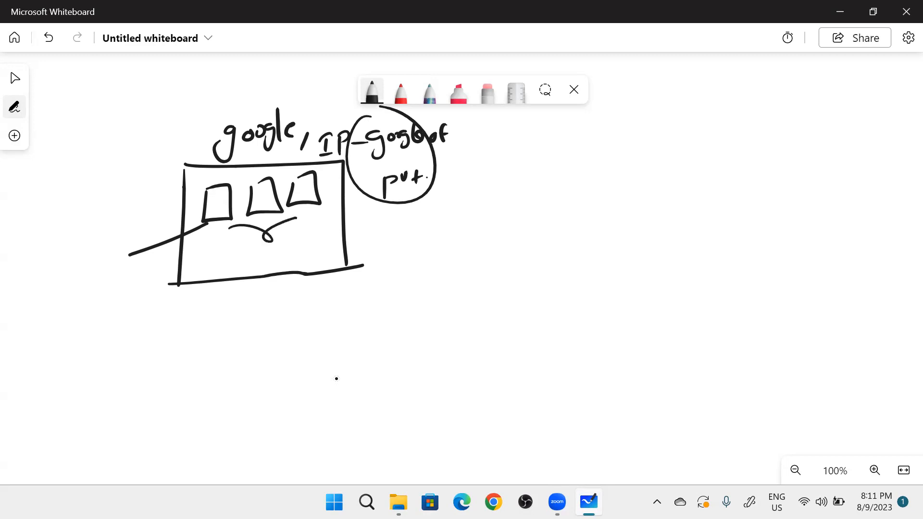
Draw a large red square on a blank area below the google diagram.
{"action": "mouse_move", "coordinate": [362, 439]}
{"action": "left_mouse_down"}
{"action": "mouse_move", "coordinate": [344, 404]}
{"action": "mouse_move", "coordinate": [330, 311]}
{"action": "left_mouse_up"}
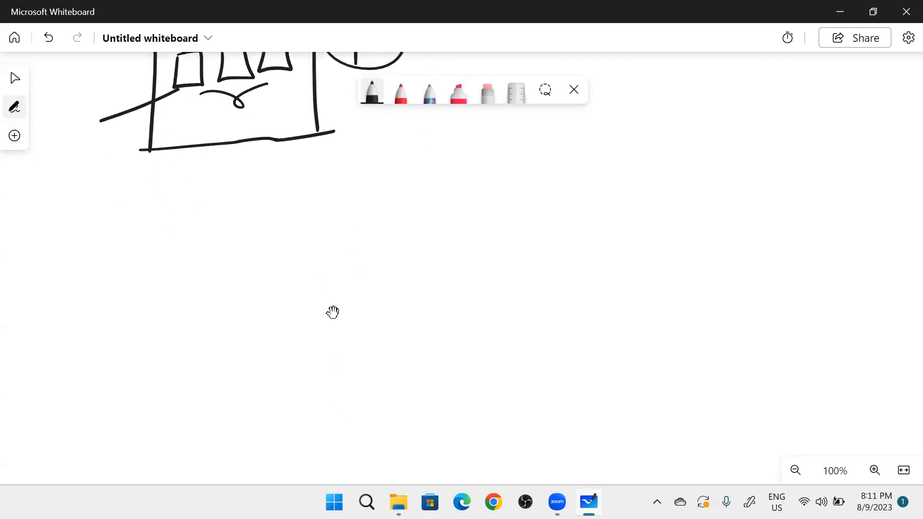
{"action": "left_click_drag", "start_coordinate": [309, 370], "coordinate": [307, 202]}
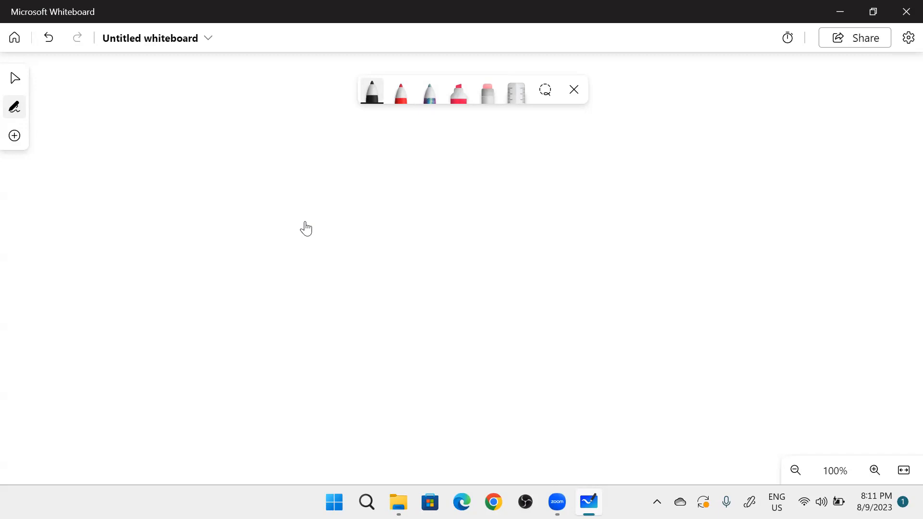
{"action": "left_click", "coordinate": [401, 92]}
{"action": "left_click_drag", "start_coordinate": [114, 139], "coordinate": [95, 324]}
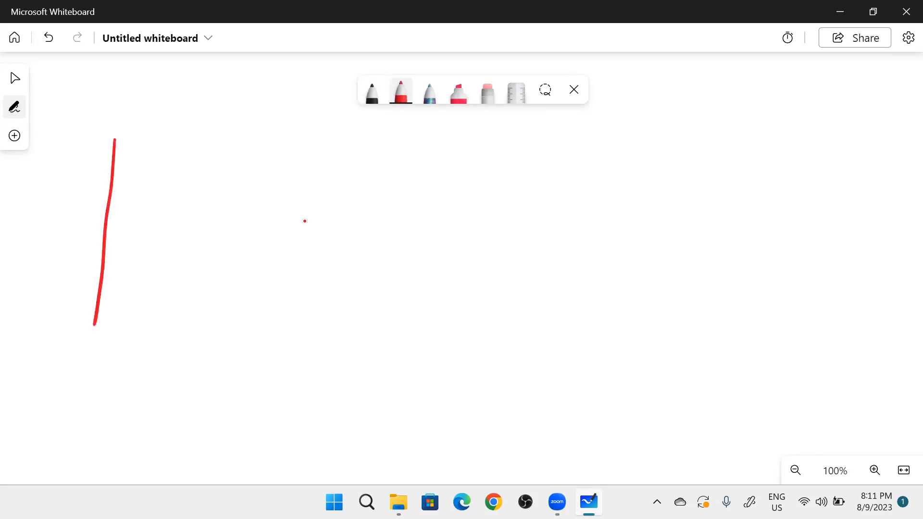
{"action": "mouse_move", "coordinate": [115, 142]}
{"action": "left_mouse_down"}
{"action": "mouse_move", "coordinate": [295, 131]}
{"action": "mouse_move", "coordinate": [282, 306]}
{"action": "left_mouse_up"}
{"action": "mouse_move", "coordinate": [94, 325]}
{"action": "left_mouse_down"}
{"action": "mouse_move", "coordinate": [278, 316]}
{"action": "mouse_move", "coordinate": [282, 303]}
{"action": "left_mouse_up"}
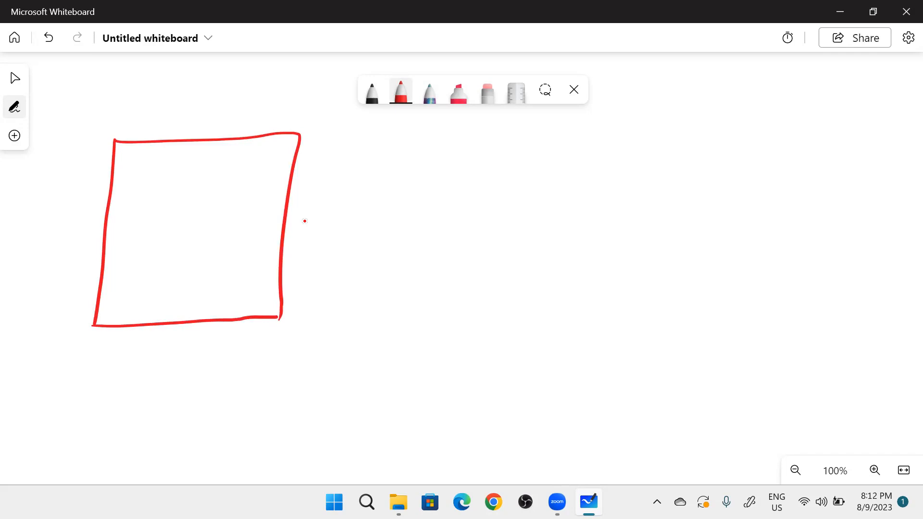
Handwrite "Deploying A Service/machine." in red beneath the red square.
{"action": "left_click_drag", "start_coordinate": [61, 364], "coordinate": [60, 384]}
{"action": "left_click_drag", "start_coordinate": [90, 373], "coordinate": [81, 380]}
{"action": "mouse_move", "coordinate": [95, 364]}
{"action": "left_mouse_down"}
{"action": "mouse_move", "coordinate": [112, 381]}
{"action": "mouse_move", "coordinate": [115, 370]}
{"action": "left_mouse_up"}
{"action": "mouse_move", "coordinate": [124, 362]}
{"action": "left_mouse_down"}
{"action": "mouse_move", "coordinate": [131, 370]}
{"action": "mouse_move", "coordinate": [115, 374]}
{"action": "mouse_move", "coordinate": [144, 370]}
{"action": "left_mouse_up"}
{"action": "mouse_move", "coordinate": [147, 370]}
{"action": "left_mouse_down"}
{"action": "mouse_move", "coordinate": [161, 360]}
{"action": "mouse_move", "coordinate": [154, 386]}
{"action": "mouse_move", "coordinate": [214, 377]}
{"action": "left_mouse_up"}
{"action": "left_click_drag", "start_coordinate": [191, 372], "coordinate": [223, 369]}
{"action": "mouse_move", "coordinate": [267, 344]}
{"action": "left_mouse_down"}
{"action": "mouse_move", "coordinate": [251, 365]}
{"action": "mouse_move", "coordinate": [337, 358]}
{"action": "mouse_move", "coordinate": [350, 383]}
{"action": "mouse_move", "coordinate": [384, 352]}
{"action": "mouse_move", "coordinate": [393, 356]}
{"action": "left_mouse_up"}
{"action": "left_click_drag", "start_coordinate": [396, 344], "coordinate": [406, 356]}
{"action": "left_click_drag", "start_coordinate": [416, 345], "coordinate": [409, 358]}
{"action": "left_click_drag", "start_coordinate": [423, 327], "coordinate": [425, 358]}
{"action": "left_click_drag", "start_coordinate": [425, 350], "coordinate": [450, 358]}
{"action": "mouse_move", "coordinate": [453, 351]}
{"action": "left_mouse_down"}
{"action": "mouse_move", "coordinate": [462, 342]}
{"action": "mouse_move", "coordinate": [478, 352]}
{"action": "left_mouse_up"}
{"action": "left_click", "coordinate": [482, 349]}
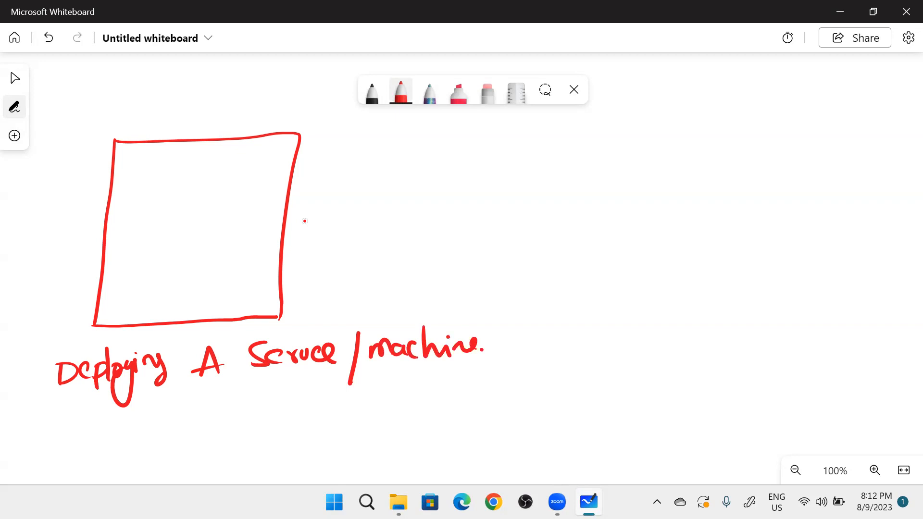
Continue the caption on a second line with "on AWS cloud" in red.
{"action": "left_click_drag", "start_coordinate": [217, 432], "coordinate": [250, 444]}
{"action": "mouse_move", "coordinate": [309, 436]}
{"action": "left_mouse_down"}
{"action": "mouse_move", "coordinate": [359, 421]}
{"action": "mouse_move", "coordinate": [361, 432]}
{"action": "left_mouse_up"}
{"action": "left_click_drag", "start_coordinate": [423, 408], "coordinate": [420, 426]}
{"action": "mouse_move", "coordinate": [435, 388]}
{"action": "left_mouse_down"}
{"action": "mouse_move", "coordinate": [441, 422]}
{"action": "mouse_move", "coordinate": [464, 411]}
{"action": "left_mouse_up"}
{"action": "left_click_drag", "start_coordinate": [467, 406], "coordinate": [488, 417]}
{"action": "left_click_drag", "start_coordinate": [499, 407], "coordinate": [495, 417]}
{"action": "left_click_drag", "start_coordinate": [500, 385], "coordinate": [502, 420]}
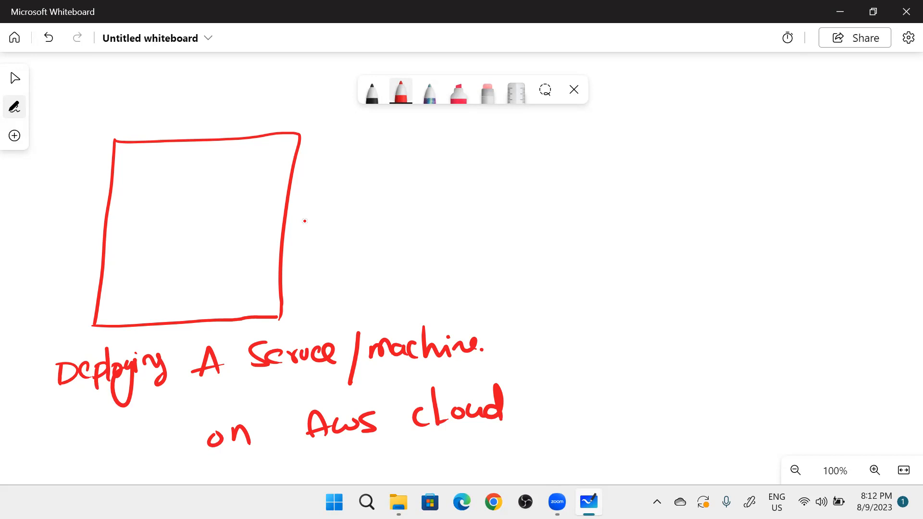
Draw a large black rectangle on a blank area beyond the AWS cloud caption.
{"action": "left_click_drag", "start_coordinate": [595, 420], "coordinate": [393, 149]}
{"action": "left_click_drag", "start_coordinate": [441, 407], "coordinate": [448, 154]}
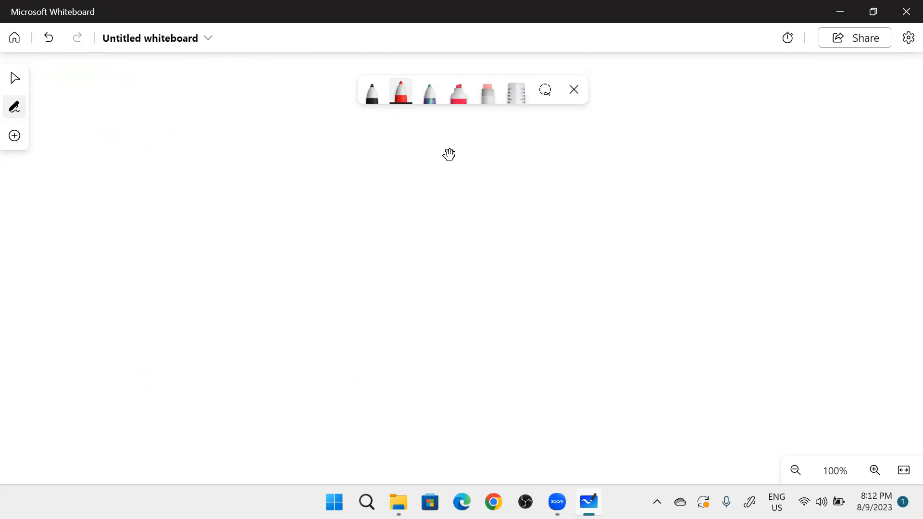
{"action": "left_click", "coordinate": [371, 93]}
{"action": "left_click_drag", "start_coordinate": [78, 147], "coordinate": [58, 351]}
{"action": "mouse_move", "coordinate": [79, 147]}
{"action": "left_mouse_down"}
{"action": "mouse_move", "coordinate": [397, 145]}
{"action": "mouse_move", "coordinate": [402, 357]}
{"action": "left_mouse_up"}
{"action": "mouse_move", "coordinate": [56, 346]}
{"action": "left_mouse_down"}
{"action": "mouse_move", "coordinate": [58, 389]}
{"action": "mouse_move", "coordinate": [408, 366]}
{"action": "left_mouse_up"}
Label the large black rectangle "Region" above its upper edge.
{"action": "left_click_drag", "start_coordinate": [179, 103], "coordinate": [180, 124]}
{"action": "mouse_move", "coordinate": [177, 103]}
{"action": "left_mouse_down"}
{"action": "mouse_move", "coordinate": [190, 101]}
{"action": "mouse_move", "coordinate": [192, 121]}
{"action": "left_mouse_up"}
{"action": "mouse_move", "coordinate": [194, 115]}
{"action": "left_mouse_down"}
{"action": "mouse_move", "coordinate": [219, 109]}
{"action": "mouse_move", "coordinate": [210, 140]}
{"action": "mouse_move", "coordinate": [232, 105]}
{"action": "left_mouse_up"}
{"action": "mouse_move", "coordinate": [242, 117]}
{"action": "left_mouse_down"}
{"action": "mouse_move", "coordinate": [249, 103]}
{"action": "mouse_move", "coordinate": [255, 118]}
{"action": "left_mouse_up"}
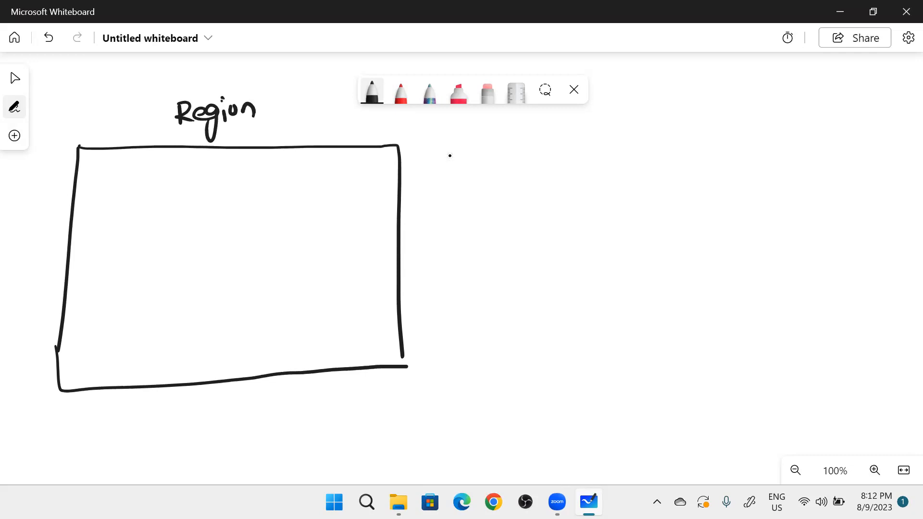
Draw three tall red boxes labelled "AZ" inside the Region rectangle and link their lower ends with a red line.
{"action": "left_click", "coordinate": [401, 92]}
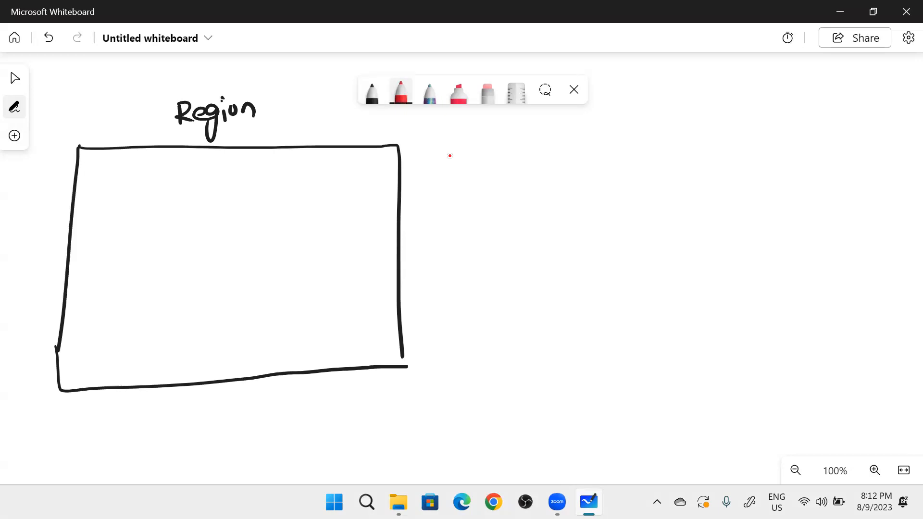
{"action": "mouse_move", "coordinate": [97, 185]}
{"action": "left_mouse_down"}
{"action": "mouse_move", "coordinate": [84, 379]}
{"action": "mouse_move", "coordinate": [132, 304]}
{"action": "mouse_move", "coordinate": [118, 176]}
{"action": "mouse_move", "coordinate": [108, 181]}
{"action": "mouse_move", "coordinate": [103, 169]}
{"action": "mouse_move", "coordinate": [119, 168]}
{"action": "left_mouse_up"}
{"action": "mouse_move", "coordinate": [123, 162]}
{"action": "left_mouse_down"}
{"action": "mouse_move", "coordinate": [188, 196]}
{"action": "mouse_move", "coordinate": [176, 349]}
{"action": "mouse_move", "coordinate": [245, 225]}
{"action": "mouse_move", "coordinate": [213, 169]}
{"action": "mouse_move", "coordinate": [247, 166]}
{"action": "mouse_move", "coordinate": [284, 326]}
{"action": "mouse_move", "coordinate": [351, 336]}
{"action": "mouse_move", "coordinate": [306, 165]}
{"action": "mouse_move", "coordinate": [344, 157]}
{"action": "left_mouse_up"}
{"action": "left_click_drag", "start_coordinate": [336, 149], "coordinate": [358, 155]}
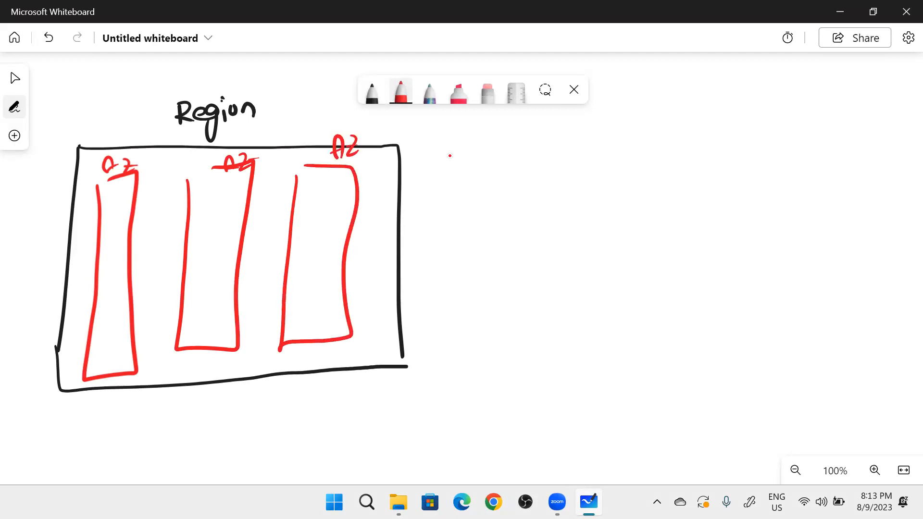
{"action": "mouse_move", "coordinate": [123, 375]}
{"action": "left_mouse_down"}
{"action": "mouse_move", "coordinate": [123, 384]}
{"action": "mouse_move", "coordinate": [203, 370]}
{"action": "mouse_move", "coordinate": [203, 346]}
{"action": "mouse_move", "coordinate": [271, 367]}
{"action": "mouse_move", "coordinate": [308, 343]}
{"action": "mouse_move", "coordinate": [308, 332]}
{"action": "left_mouse_up"}
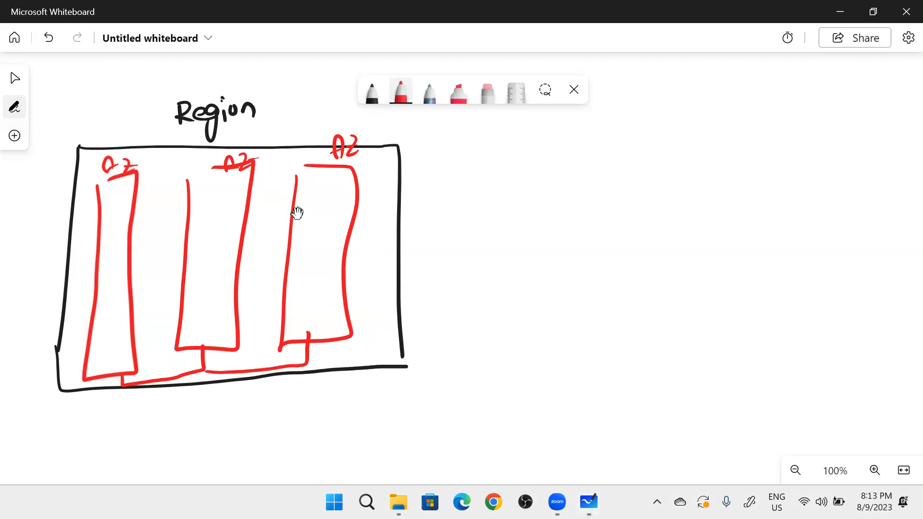
In black, draw an arrow into the first AZ and add server boxes "S1" in the first AZ and "S2" in the third.
{"action": "left_click", "coordinate": [371, 92]}
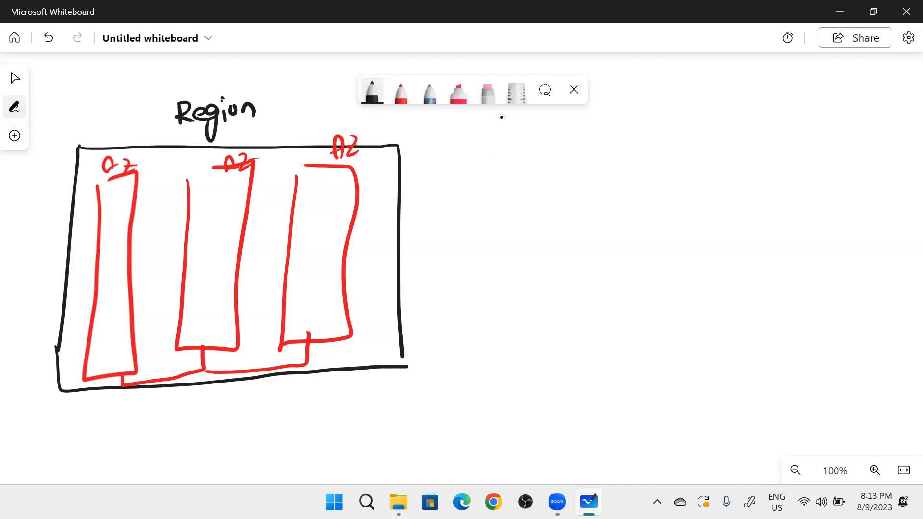
{"action": "mouse_move", "coordinate": [89, 106]}
{"action": "left_mouse_down"}
{"action": "mouse_move", "coordinate": [105, 170]}
{"action": "mouse_move", "coordinate": [101, 211]}
{"action": "mouse_move", "coordinate": [111, 202]}
{"action": "left_mouse_up"}
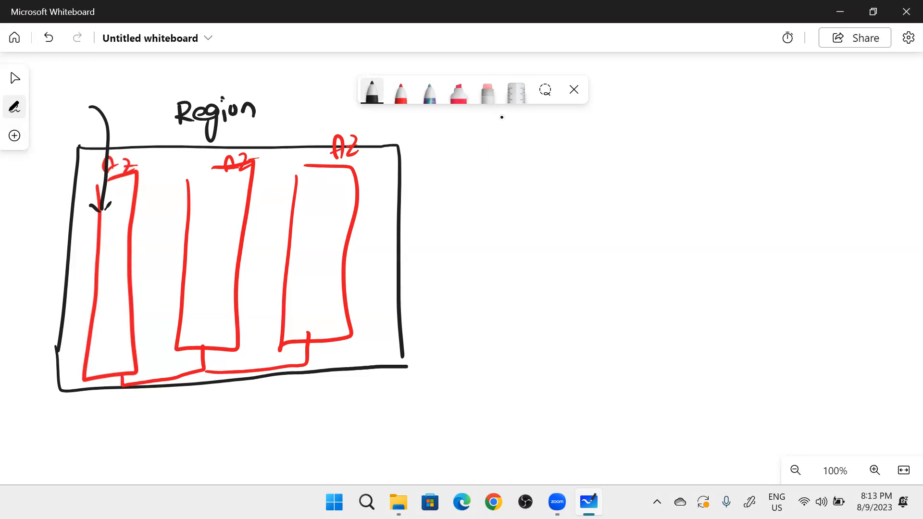
{"action": "left_click_drag", "start_coordinate": [110, 218], "coordinate": [120, 238]}
{"action": "left_click_drag", "start_coordinate": [127, 225], "coordinate": [127, 241]}
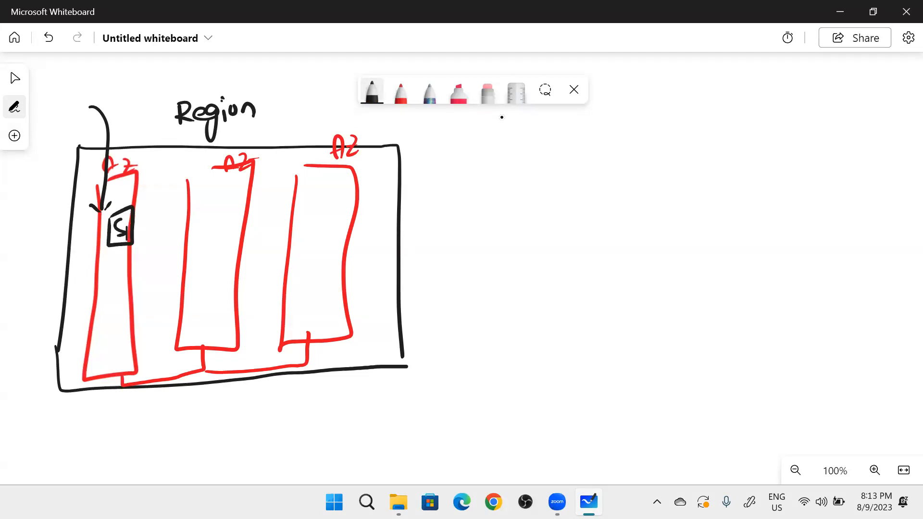
{"action": "mouse_move", "coordinate": [304, 216]}
{"action": "left_mouse_down"}
{"action": "mouse_move", "coordinate": [318, 249]}
{"action": "mouse_move", "coordinate": [334, 249]}
{"action": "mouse_move", "coordinate": [308, 236]}
{"action": "mouse_move", "coordinate": [332, 242]}
{"action": "left_mouse_up"}
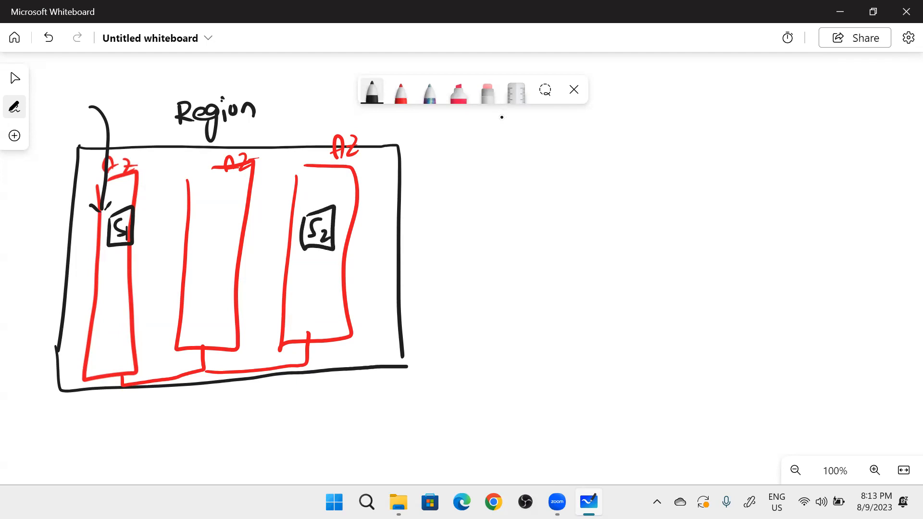
Draw a line outward from server S1 and label it "facebook".
{"action": "left_click_drag", "start_coordinate": [108, 239], "coordinate": [56, 251]}
{"action": "mouse_move", "coordinate": [27, 203]}
{"action": "left_mouse_down"}
{"action": "mouse_move", "coordinate": [30, 233]}
{"action": "mouse_move", "coordinate": [50, 214]}
{"action": "mouse_move", "coordinate": [55, 222]}
{"action": "mouse_move", "coordinate": [95, 204]}
{"action": "left_mouse_up"}
{"action": "left_click_drag", "start_coordinate": [100, 192], "coordinate": [101, 202]}
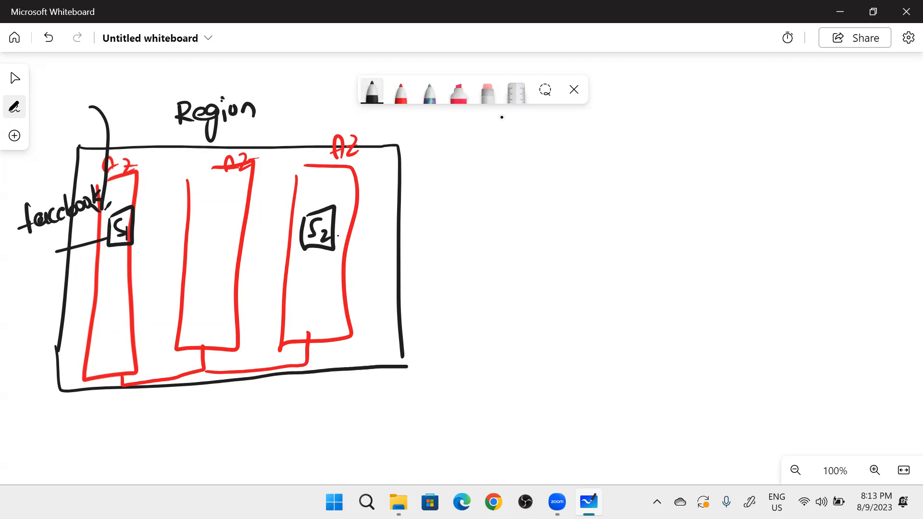
Number the third AZ "3" and label server S2 "google." with an arrow pointing to it.
{"action": "left_click_drag", "start_coordinate": [363, 148], "coordinate": [370, 164]}
{"action": "left_click_drag", "start_coordinate": [368, 223], "coordinate": [342, 232]}
{"action": "mouse_move", "coordinate": [354, 219]}
{"action": "left_mouse_down"}
{"action": "mouse_move", "coordinate": [342, 232]}
{"action": "mouse_move", "coordinate": [361, 229]}
{"action": "left_mouse_up"}
{"action": "mouse_move", "coordinate": [372, 218]}
{"action": "left_mouse_down"}
{"action": "mouse_move", "coordinate": [383, 214]}
{"action": "mouse_move", "coordinate": [376, 230]}
{"action": "mouse_move", "coordinate": [395, 210]}
{"action": "mouse_move", "coordinate": [399, 228]}
{"action": "left_mouse_up"}
{"action": "mouse_move", "coordinate": [414, 193]}
{"action": "left_mouse_down"}
{"action": "mouse_move", "coordinate": [416, 214]}
{"action": "mouse_move", "coordinate": [425, 214]}
{"action": "left_mouse_up"}
{"action": "left_click", "coordinate": [431, 212]}
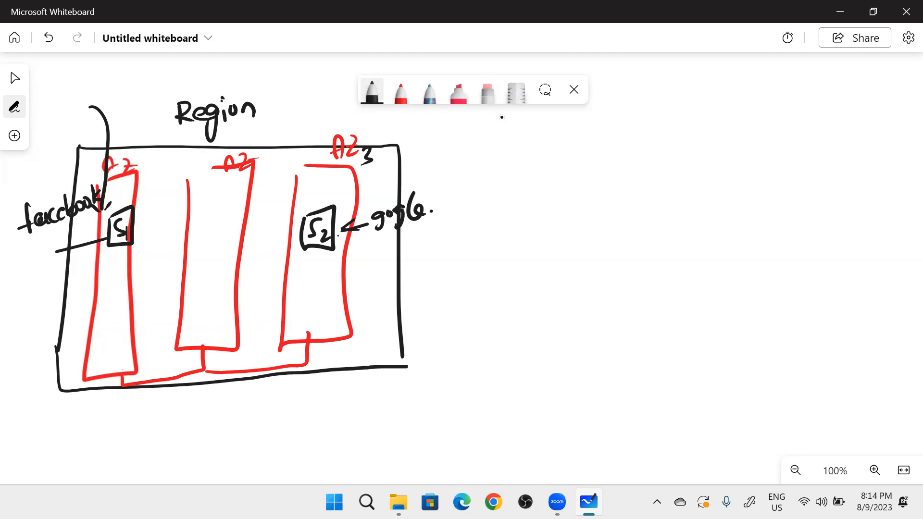
Trace black links between the lower ends of the three AZ boxes and draw a connecting line between servers S1 and S2.
{"action": "mouse_move", "coordinate": [120, 372]}
{"action": "left_mouse_down"}
{"action": "mouse_move", "coordinate": [206, 378]}
{"action": "mouse_move", "coordinate": [208, 338]}
{"action": "left_mouse_up"}
{"action": "mouse_move", "coordinate": [211, 373]}
{"action": "left_mouse_down"}
{"action": "mouse_move", "coordinate": [288, 369]}
{"action": "mouse_move", "coordinate": [289, 337]}
{"action": "left_mouse_up"}
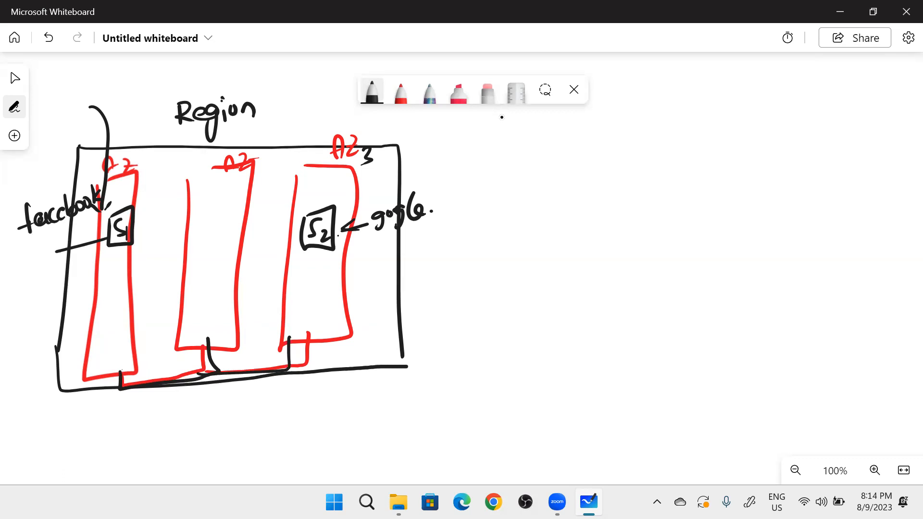
{"action": "left_click_drag", "start_coordinate": [120, 246], "coordinate": [119, 280]}
{"action": "left_click_drag", "start_coordinate": [322, 249], "coordinate": [321, 280]}
{"action": "left_click_drag", "start_coordinate": [119, 277], "coordinate": [315, 287]}
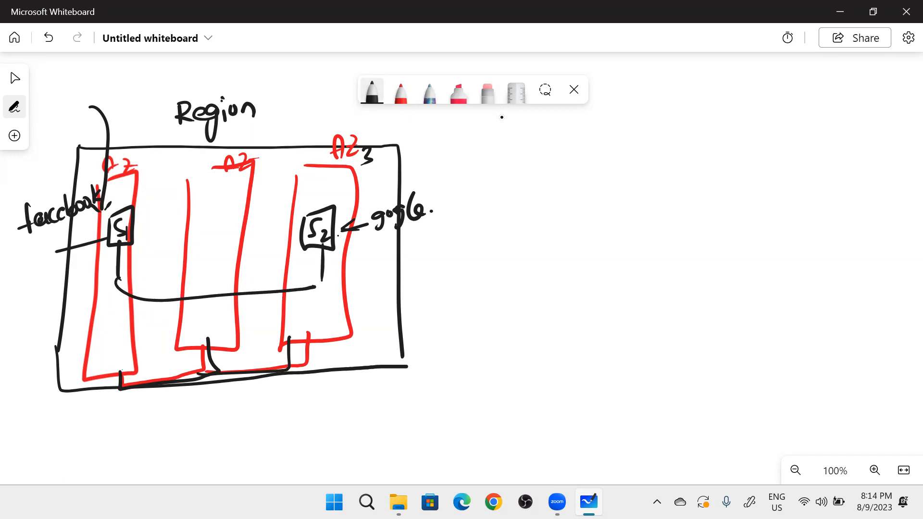
Circle the facebook and google labels and mark an X over the connection between S1 and S2.
{"action": "mouse_move", "coordinate": [91, 156]}
{"action": "left_mouse_down"}
{"action": "mouse_move", "coordinate": [25, 204]}
{"action": "mouse_move", "coordinate": [63, 185]}
{"action": "left_mouse_up"}
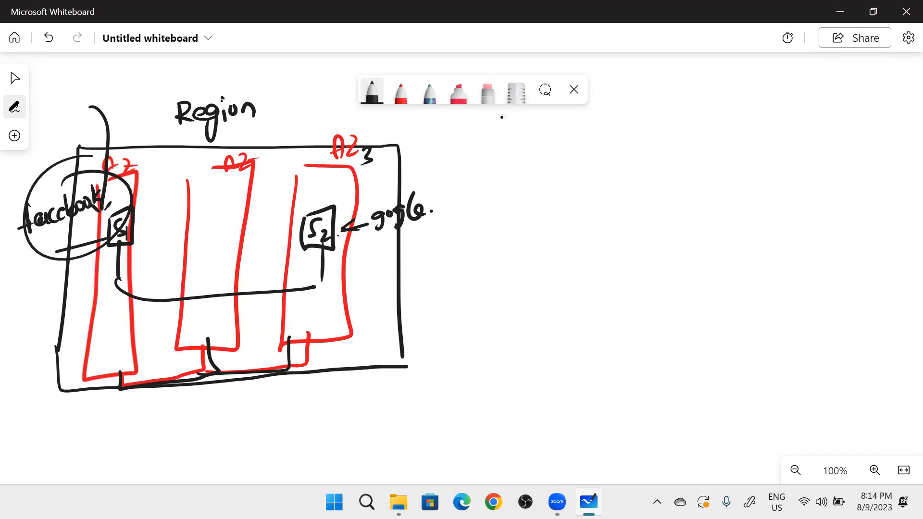
{"action": "left_click_drag", "start_coordinate": [380, 188], "coordinate": [415, 192]}
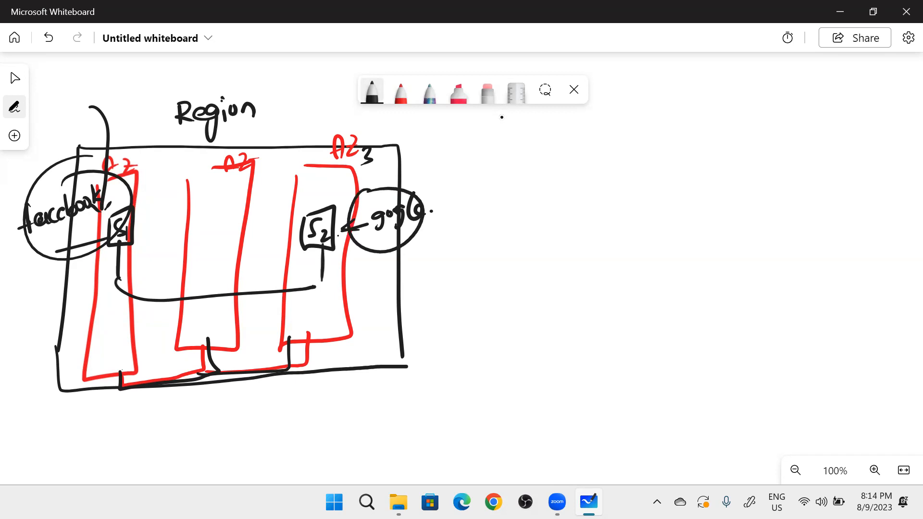
{"action": "left_click_drag", "start_coordinate": [174, 250], "coordinate": [229, 293]}
{"action": "left_click_drag", "start_coordinate": [220, 255], "coordinate": [185, 292]}
Write "Security." after an arrow bullet beside the Region diagram, and draw a second arrow bullet below it.
{"action": "mouse_move", "coordinate": [423, 339]}
{"action": "left_mouse_down"}
{"action": "mouse_move", "coordinate": [439, 337]}
{"action": "mouse_move", "coordinate": [434, 343]}
{"action": "left_mouse_up"}
{"action": "mouse_move", "coordinate": [427, 324]}
{"action": "left_mouse_down"}
{"action": "mouse_move", "coordinate": [453, 339]}
{"action": "mouse_move", "coordinate": [429, 347]}
{"action": "left_mouse_up"}
{"action": "left_click_drag", "start_coordinate": [480, 327], "coordinate": [498, 347]}
{"action": "mouse_move", "coordinate": [513, 331]}
{"action": "left_mouse_down"}
{"action": "mouse_move", "coordinate": [505, 346]}
{"action": "mouse_move", "coordinate": [571, 351]}
{"action": "mouse_move", "coordinate": [589, 335]}
{"action": "left_mouse_up"}
{"action": "left_click", "coordinate": [560, 331]}
{"action": "left_click_drag", "start_coordinate": [578, 342], "coordinate": [582, 355]}
{"action": "left_click_drag", "start_coordinate": [588, 337], "coordinate": [580, 368]}
{"action": "left_click", "coordinate": [601, 344]}
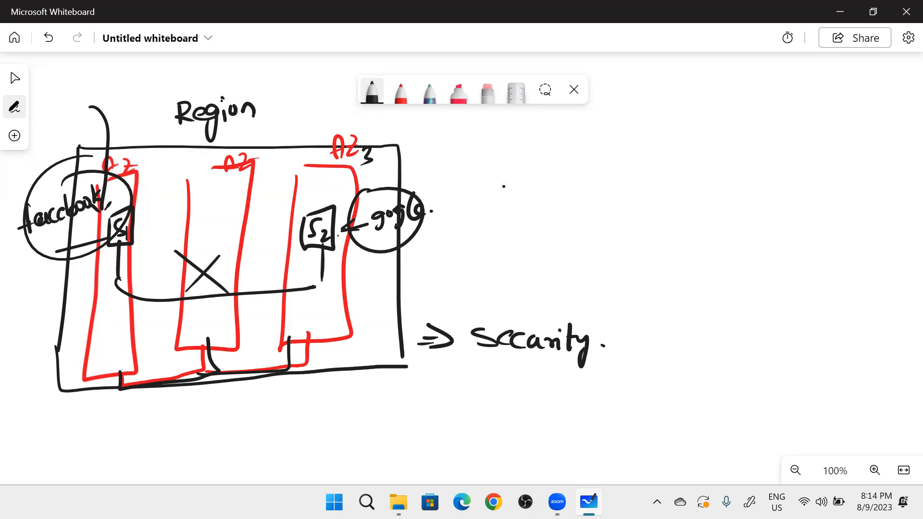
{"action": "mouse_move", "coordinate": [419, 388]}
{"action": "left_mouse_down"}
{"action": "mouse_move", "coordinate": [434, 395]}
{"action": "mouse_move", "coordinate": [407, 399]}
{"action": "left_mouse_up"}
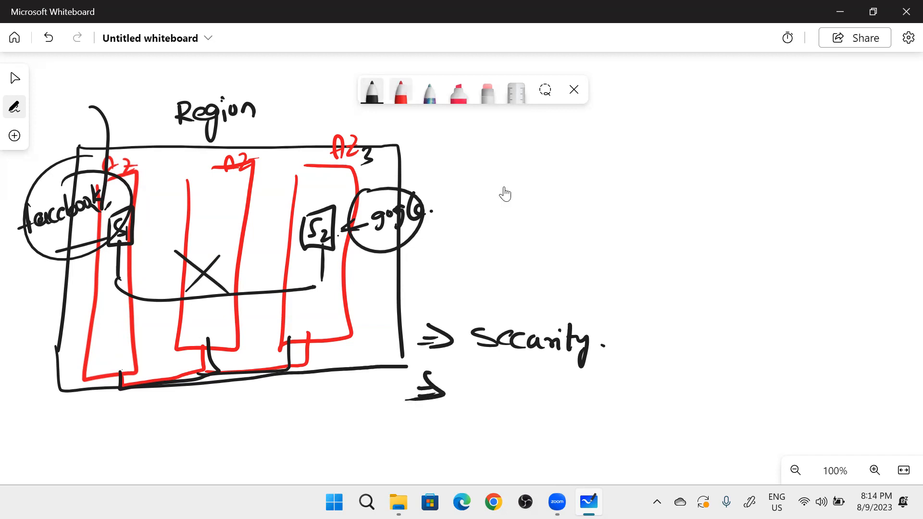
Draw a short black vertical line above the first AZ and label it "IP".
{"action": "left_click", "coordinate": [371, 91]}
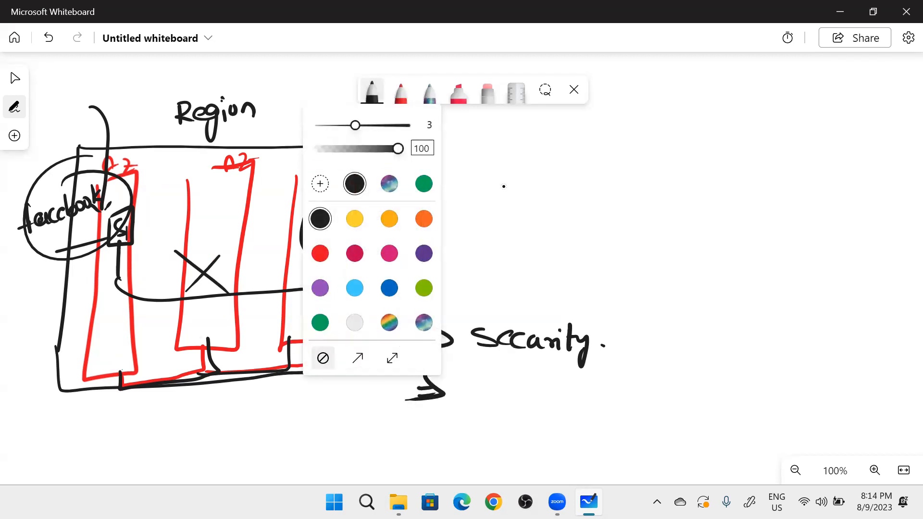
{"action": "left_click_drag", "start_coordinate": [127, 111], "coordinate": [125, 146]}
{"action": "left_click_drag", "start_coordinate": [136, 94], "coordinate": [137, 113]}
{"action": "mouse_move", "coordinate": [128, 94]}
{"action": "left_mouse_down"}
{"action": "mouse_move", "coordinate": [141, 91]}
{"action": "mouse_move", "coordinate": [143, 114]}
{"action": "left_mouse_up"}
{"action": "mouse_move", "coordinate": [151, 90]}
{"action": "left_mouse_down"}
{"action": "mouse_move", "coordinate": [151, 112]}
{"action": "mouse_move", "coordinate": [151, 101]}
{"action": "left_mouse_up"}
Draw a downward arrow labelled "IP" above the third AZ and a double-headed arrow between the two IP labels.
{"action": "left_click_drag", "start_coordinate": [316, 104], "coordinate": [315, 148]}
{"action": "left_click_drag", "start_coordinate": [326, 139], "coordinate": [315, 148]}
{"action": "mouse_move", "coordinate": [316, 72]}
{"action": "left_mouse_down"}
{"action": "mouse_move", "coordinate": [314, 87]}
{"action": "mouse_move", "coordinate": [316, 68]}
{"action": "left_mouse_up"}
{"action": "left_click", "coordinate": [326, 73]}
{"action": "left_click_drag", "start_coordinate": [304, 90], "coordinate": [327, 89]}
{"action": "left_click_drag", "start_coordinate": [327, 71], "coordinate": [328, 81]}
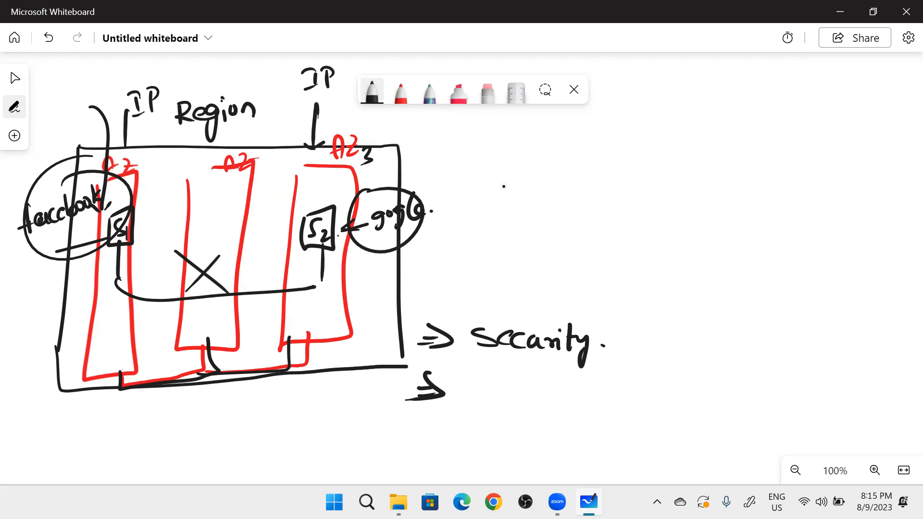
{"action": "mouse_move", "coordinate": [183, 90]}
{"action": "left_mouse_down"}
{"action": "mouse_move", "coordinate": [267, 89]}
{"action": "mouse_move", "coordinate": [255, 94]}
{"action": "left_mouse_up"}
{"action": "left_click_drag", "start_coordinate": [184, 76], "coordinate": [186, 99]}
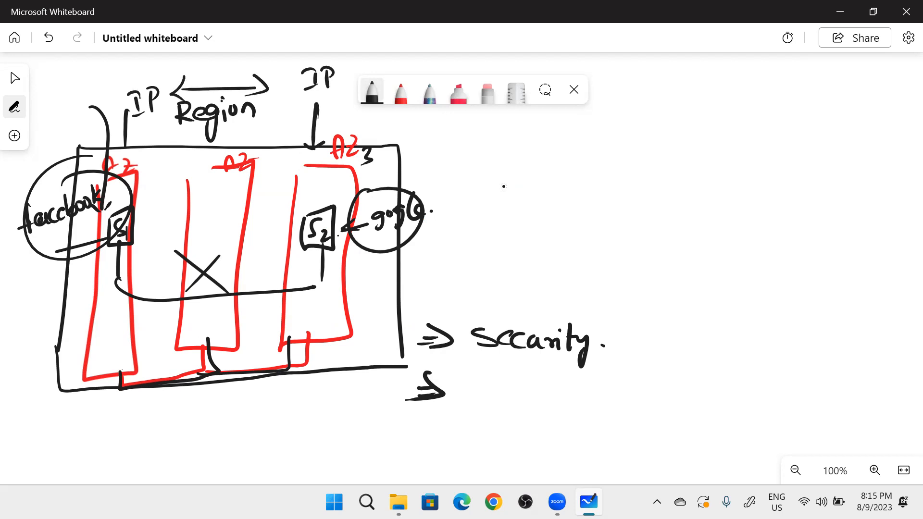
Write "Same IP" after the second arrow bullet below "Security.".
{"action": "left_click_drag", "start_coordinate": [476, 378], "coordinate": [454, 397]}
{"action": "left_click_drag", "start_coordinate": [496, 386], "coordinate": [527, 393]}
{"action": "mouse_move", "coordinate": [536, 377]}
{"action": "left_mouse_down"}
{"action": "mouse_move", "coordinate": [541, 391]}
{"action": "mouse_move", "coordinate": [576, 372]}
{"action": "left_mouse_up"}
{"action": "mouse_move", "coordinate": [575, 372]}
{"action": "left_mouse_down"}
{"action": "mouse_move", "coordinate": [573, 390]}
{"action": "mouse_move", "coordinate": [582, 391]}
{"action": "left_mouse_up"}
{"action": "mouse_move", "coordinate": [590, 379]}
{"action": "left_mouse_down"}
{"action": "mouse_move", "coordinate": [589, 395]}
{"action": "mouse_move", "coordinate": [592, 385]}
{"action": "left_mouse_up"}
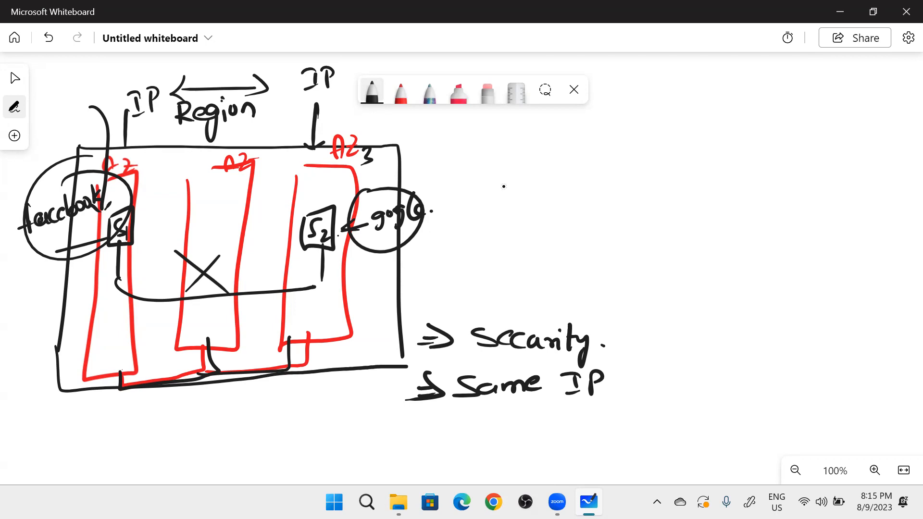
Draw a large black rectangle on a blank area of the board and write "AWS Region" above it.
{"action": "scroll", "coordinate": [618, 433], "scroll_direction": "down", "scroll_amount": 3}
{"action": "scroll", "coordinate": [618, 433], "scroll_direction": "right", "scroll_amount": 2}
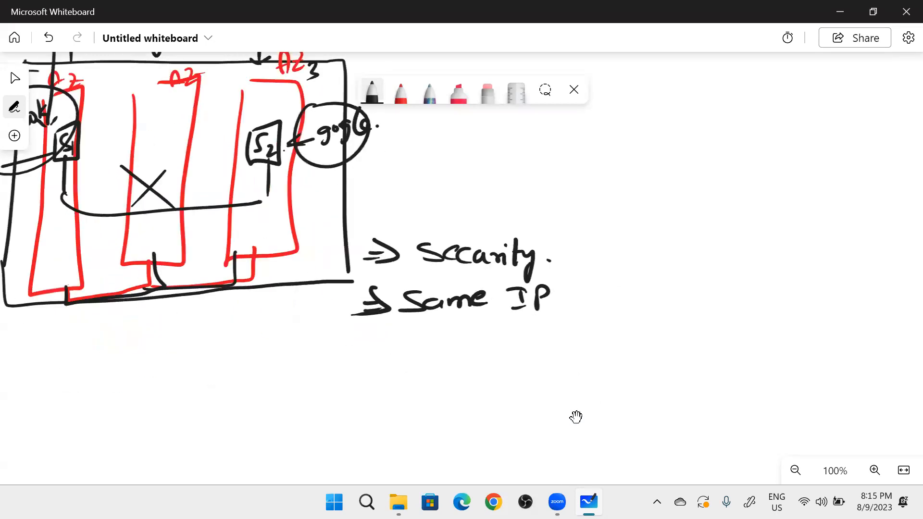
{"action": "left_click_drag", "start_coordinate": [535, 411], "coordinate": [480, 233]}
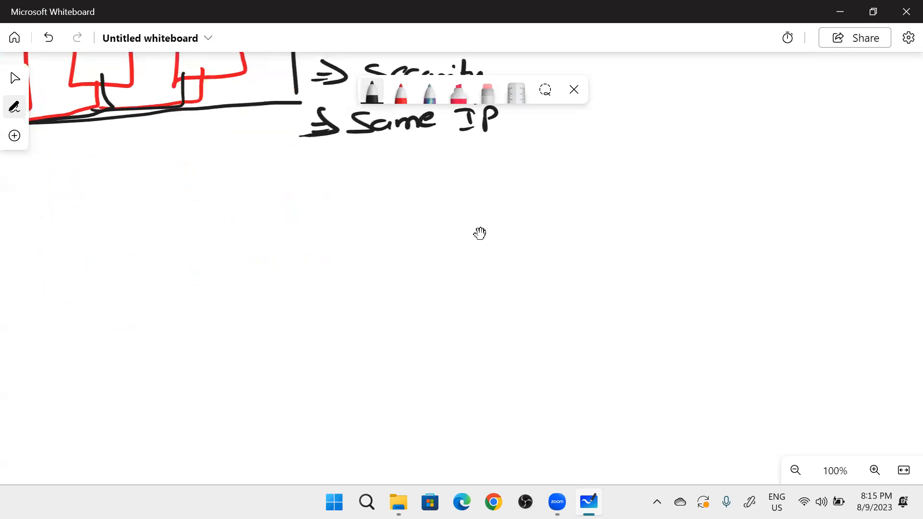
{"action": "left_click_drag", "start_coordinate": [442, 368], "coordinate": [441, 136]}
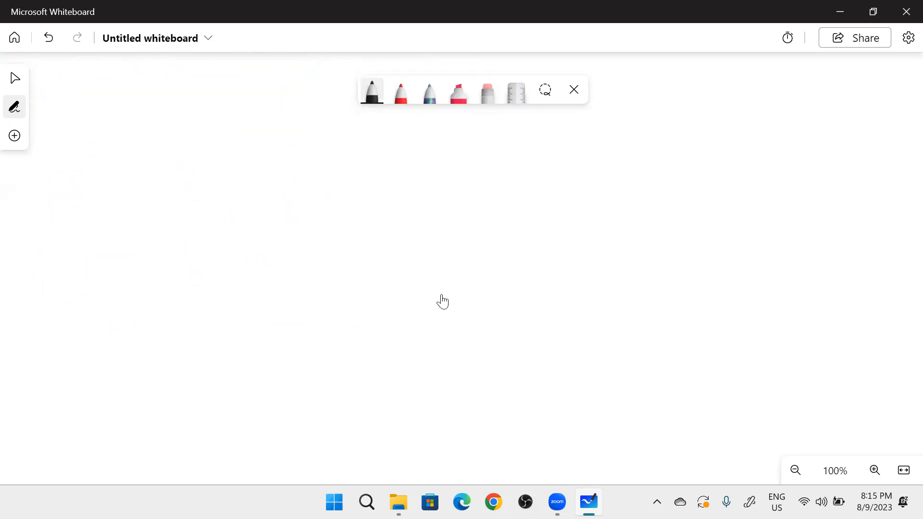
{"action": "left_click", "coordinate": [372, 91]}
{"action": "mouse_move", "coordinate": [106, 140]}
{"action": "left_mouse_down"}
{"action": "mouse_move", "coordinate": [91, 396]}
{"action": "mouse_move", "coordinate": [387, 387]}
{"action": "mouse_move", "coordinate": [394, 185]}
{"action": "mouse_move", "coordinate": [233, 124]}
{"action": "mouse_move", "coordinate": [148, 131]}
{"action": "left_mouse_up"}
{"action": "mouse_move", "coordinate": [172, 85]}
{"action": "left_mouse_down"}
{"action": "mouse_move", "coordinate": [169, 115]}
{"action": "mouse_move", "coordinate": [208, 91]}
{"action": "mouse_move", "coordinate": [206, 106]}
{"action": "left_mouse_up"}
{"action": "left_click", "coordinate": [214, 87]}
{"action": "mouse_move", "coordinate": [106, 140]}
{"action": "left_mouse_down"}
{"action": "mouse_move", "coordinate": [153, 133]}
{"action": "mouse_move", "coordinate": [220, 91]}
{"action": "mouse_move", "coordinate": [234, 121]}
{"action": "mouse_move", "coordinate": [263, 105]}
{"action": "mouse_move", "coordinate": [268, 122]}
{"action": "mouse_move", "coordinate": [283, 115]}
{"action": "left_mouse_up"}
{"action": "left_click_drag", "start_coordinate": [292, 116], "coordinate": [304, 112]}
Draw two tall red rectangles inside the Region box and write "facebook" in black beside it.
{"action": "left_click", "coordinate": [400, 91]}
{"action": "mouse_move", "coordinate": [137, 169]}
{"action": "left_mouse_down"}
{"action": "mouse_move", "coordinate": [119, 332]}
{"action": "mouse_move", "coordinate": [172, 371]}
{"action": "mouse_move", "coordinate": [225, 194]}
{"action": "mouse_move", "coordinate": [146, 166]}
{"action": "left_mouse_up"}
{"action": "mouse_move", "coordinate": [276, 156]}
{"action": "left_mouse_down"}
{"action": "mouse_move", "coordinate": [250, 358]}
{"action": "mouse_move", "coordinate": [343, 352]}
{"action": "mouse_move", "coordinate": [383, 117]}
{"action": "mouse_move", "coordinate": [287, 147]}
{"action": "mouse_move", "coordinate": [328, 130]}
{"action": "left_mouse_up"}
{"action": "left_click", "coordinate": [371, 92]}
{"action": "mouse_move", "coordinate": [420, 166]}
{"action": "left_mouse_down"}
{"action": "mouse_move", "coordinate": [418, 136]}
{"action": "mouse_move", "coordinate": [418, 157]}
{"action": "left_mouse_up"}
{"action": "mouse_move", "coordinate": [436, 153]}
{"action": "left_mouse_down"}
{"action": "mouse_move", "coordinate": [437, 163]}
{"action": "mouse_move", "coordinate": [424, 134]}
{"action": "left_mouse_up"}
{"action": "mouse_move", "coordinate": [448, 152]}
{"action": "left_mouse_down"}
{"action": "mouse_move", "coordinate": [445, 164]}
{"action": "mouse_move", "coordinate": [459, 162]}
{"action": "left_mouse_up"}
{"action": "mouse_move", "coordinate": [462, 141]}
{"action": "left_mouse_down"}
{"action": "mouse_move", "coordinate": [468, 162]}
{"action": "mouse_move", "coordinate": [489, 159]}
{"action": "left_mouse_up"}
{"action": "left_click_drag", "start_coordinate": [498, 146], "coordinate": [501, 156]}
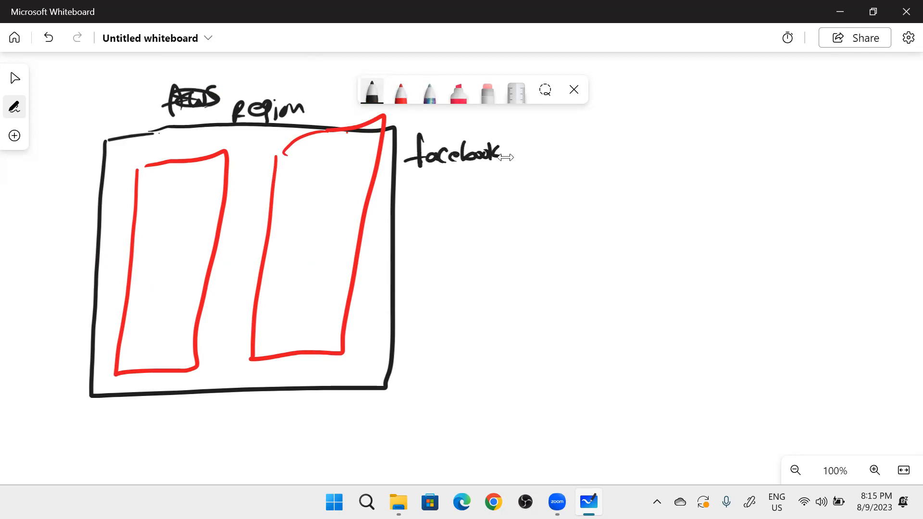
Write "AWS public cloud" in black below the Region box.
{"action": "mouse_move", "coordinate": [270, 452]}
{"action": "left_mouse_down"}
{"action": "mouse_move", "coordinate": [331, 428]}
{"action": "mouse_move", "coordinate": [342, 440]}
{"action": "left_mouse_up"}
{"action": "mouse_move", "coordinate": [404, 418]}
{"action": "left_mouse_down"}
{"action": "mouse_move", "coordinate": [408, 452]}
{"action": "mouse_move", "coordinate": [408, 429]}
{"action": "left_mouse_up"}
{"action": "left_click_drag", "start_coordinate": [423, 414], "coordinate": [460, 423]}
{"action": "mouse_move", "coordinate": [471, 413]}
{"action": "left_mouse_down"}
{"action": "mouse_move", "coordinate": [473, 424]}
{"action": "mouse_move", "coordinate": [486, 421]}
{"action": "left_mouse_up"}
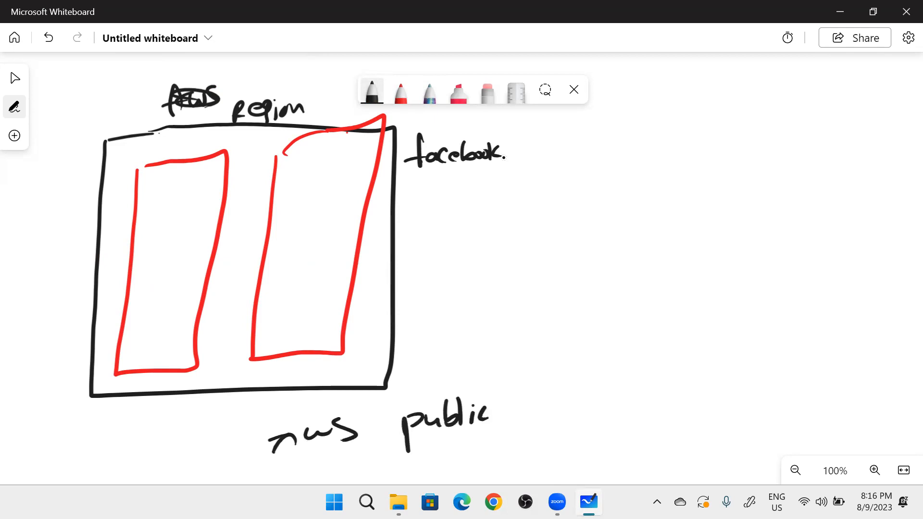
{"action": "left_click_drag", "start_coordinate": [547, 397], "coordinate": [548, 412]}
{"action": "mouse_move", "coordinate": [551, 379]}
{"action": "left_mouse_down"}
{"action": "mouse_move", "coordinate": [549, 413]}
{"action": "mouse_move", "coordinate": [561, 400]}
{"action": "mouse_move", "coordinate": [577, 406]}
{"action": "left_mouse_up"}
{"action": "left_click_drag", "start_coordinate": [590, 394], "coordinate": [588, 415]}
{"action": "left_click_drag", "start_coordinate": [279, 445], "coordinate": [293, 439]}
{"action": "left_click", "coordinate": [504, 157]}
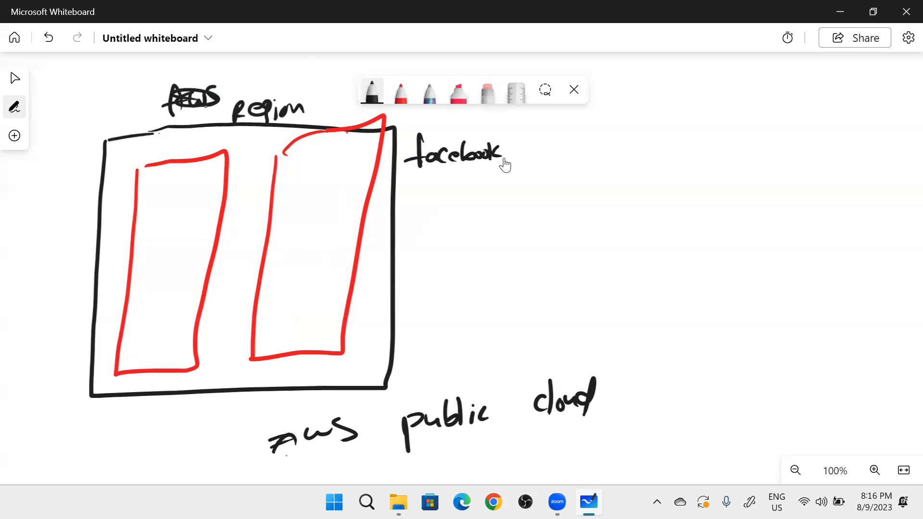
Draw a black horizontal box across both red rectangles, label it "VPC", and underline "AWS" below the diagram.
{"action": "left_click", "coordinate": [372, 92]}
{"action": "mouse_move", "coordinate": [66, 207]}
{"action": "left_mouse_down"}
{"action": "mouse_move", "coordinate": [365, 182]}
{"action": "mouse_move", "coordinate": [415, 195]}
{"action": "mouse_move", "coordinate": [406, 250]}
{"action": "mouse_move", "coordinate": [221, 246]}
{"action": "mouse_move", "coordinate": [49, 263]}
{"action": "mouse_move", "coordinate": [63, 257]}
{"action": "mouse_move", "coordinate": [60, 284]}
{"action": "left_mouse_up"}
{"action": "mouse_move", "coordinate": [28, 152]}
{"action": "left_mouse_down"}
{"action": "mouse_move", "coordinate": [35, 178]}
{"action": "mouse_move", "coordinate": [41, 149]}
{"action": "left_mouse_up"}
{"action": "mouse_move", "coordinate": [47, 152]}
{"action": "left_mouse_down"}
{"action": "mouse_move", "coordinate": [48, 185]}
{"action": "mouse_move", "coordinate": [47, 162]}
{"action": "mouse_move", "coordinate": [67, 163]}
{"action": "left_mouse_up"}
{"action": "left_click_drag", "start_coordinate": [266, 473], "coordinate": [360, 463]}
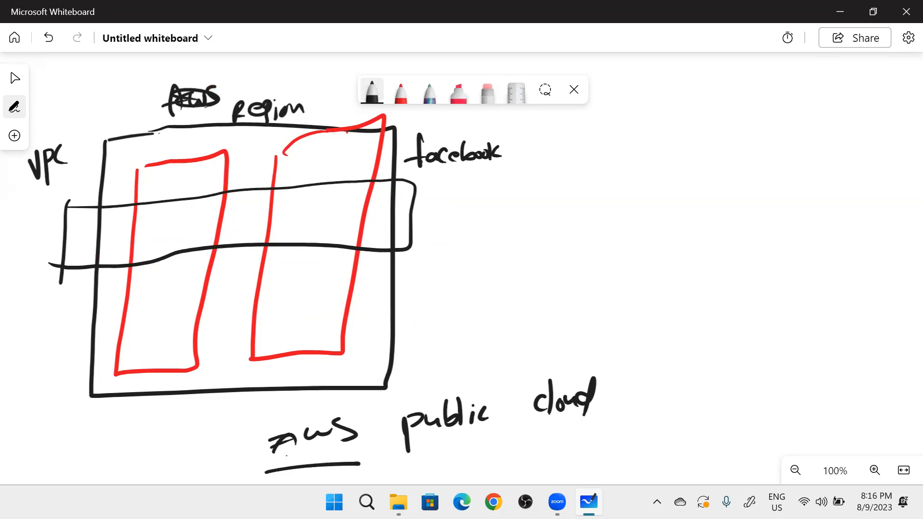
Write "VPC" below the facebook label and draw an arrow from it up to "facebook".
{"action": "mouse_move", "coordinate": [423, 191]}
{"action": "left_mouse_down"}
{"action": "mouse_move", "coordinate": [427, 202]}
{"action": "mouse_move", "coordinate": [435, 191]}
{"action": "left_mouse_up"}
{"action": "mouse_move", "coordinate": [441, 192]}
{"action": "left_mouse_down"}
{"action": "mouse_move", "coordinate": [442, 217]}
{"action": "mouse_move", "coordinate": [442, 204]}
{"action": "left_mouse_up"}
{"action": "mouse_move", "coordinate": [468, 190]}
{"action": "left_mouse_down"}
{"action": "mouse_move", "coordinate": [469, 206]}
{"action": "mouse_move", "coordinate": [482, 173]}
{"action": "mouse_move", "coordinate": [502, 188]}
{"action": "left_mouse_up"}
{"action": "left_click", "coordinate": [447, 219]}
{"action": "left_click", "coordinate": [504, 157]}
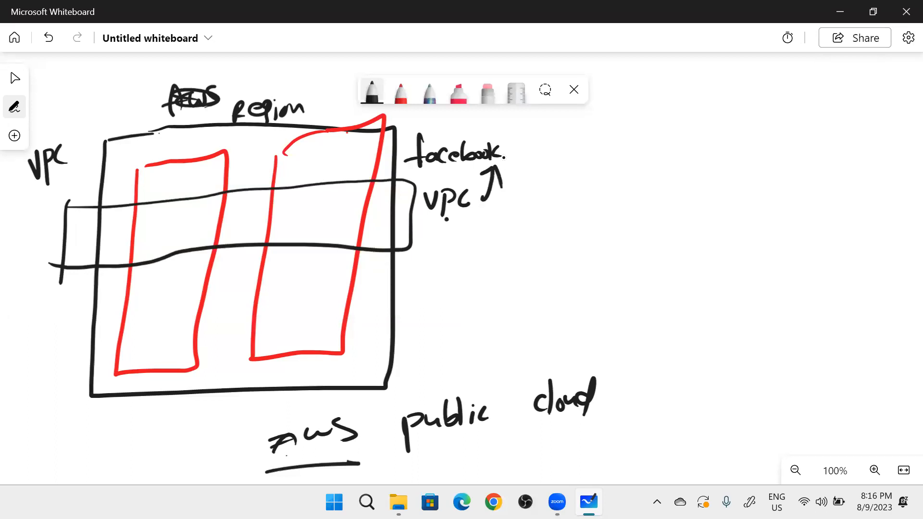
Draw a second horizontal black box across the lower part of both red rectangles and label it "google VPC.".
{"action": "mouse_move", "coordinate": [53, 312]}
{"action": "left_mouse_down"}
{"action": "mouse_move", "coordinate": [58, 366]}
{"action": "mouse_move", "coordinate": [379, 338]}
{"action": "mouse_move", "coordinate": [424, 317]}
{"action": "mouse_move", "coordinate": [350, 288]}
{"action": "mouse_move", "coordinate": [43, 314]}
{"action": "left_mouse_up"}
{"action": "mouse_move", "coordinate": [447, 287]}
{"action": "left_mouse_down"}
{"action": "mouse_move", "coordinate": [465, 291]}
{"action": "mouse_move", "coordinate": [452, 312]}
{"action": "mouse_move", "coordinate": [483, 295]}
{"action": "mouse_move", "coordinate": [478, 313]}
{"action": "left_mouse_up"}
{"action": "mouse_move", "coordinate": [496, 276]}
{"action": "left_mouse_down"}
{"action": "mouse_move", "coordinate": [495, 310]}
{"action": "mouse_move", "coordinate": [507, 302]}
{"action": "left_mouse_up"}
{"action": "left_click_drag", "start_coordinate": [434, 330], "coordinate": [455, 340]}
{"action": "left_click_drag", "start_coordinate": [473, 332], "coordinate": [474, 342]}
{"action": "left_click", "coordinate": [485, 342]}
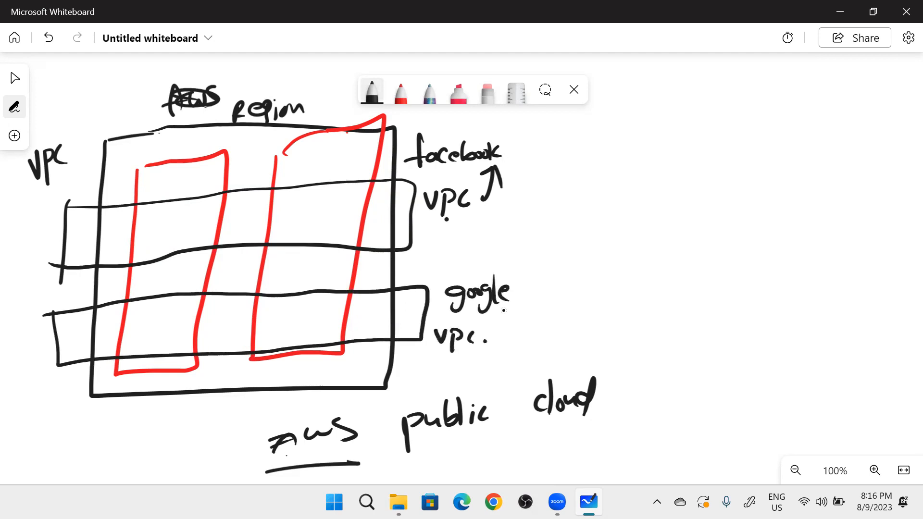
Draw a small red square in each red rectangle within the upper VPC box and a red arrow towards "facebook".
{"action": "left_click", "coordinate": [401, 93]}
{"action": "mouse_move", "coordinate": [157, 212]}
{"action": "left_mouse_down"}
{"action": "mouse_move", "coordinate": [196, 239]}
{"action": "mouse_move", "coordinate": [157, 212]}
{"action": "left_mouse_up"}
{"action": "mouse_move", "coordinate": [298, 206]}
{"action": "left_mouse_down"}
{"action": "mouse_move", "coordinate": [329, 235]}
{"action": "mouse_move", "coordinate": [299, 206]}
{"action": "mouse_move", "coordinate": [402, 163]}
{"action": "left_mouse_up"}
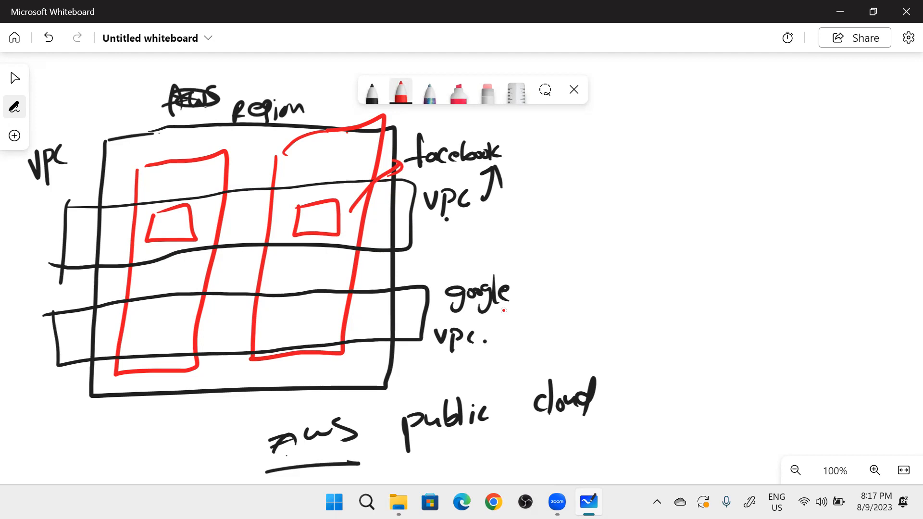
Underline the facebook VPC label in black, draw an arrow to its box and write "logical boun." beside the arrow.
{"action": "left_click", "coordinate": [454, 88]}
{"action": "left_click", "coordinate": [372, 93]}
{"action": "left_click_drag", "start_coordinate": [423, 222], "coordinate": [474, 223]}
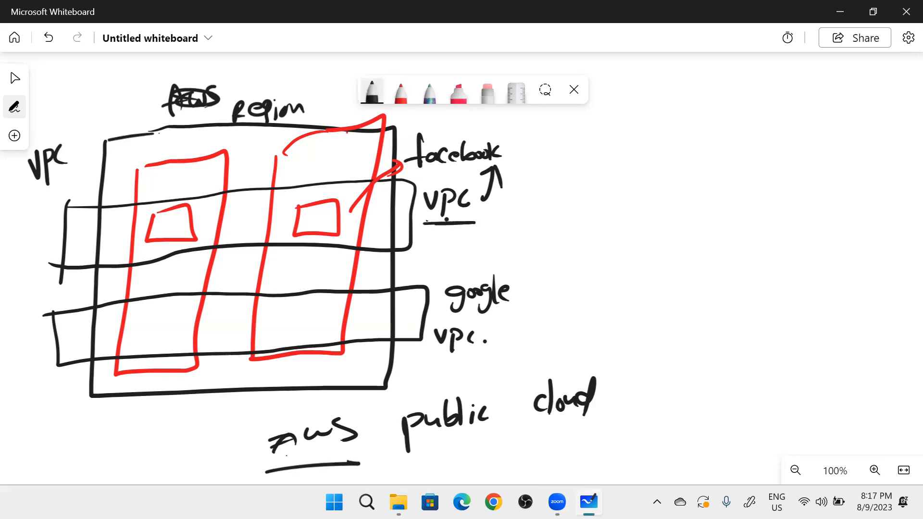
{"action": "left_click_drag", "start_coordinate": [412, 245], "coordinate": [499, 250]}
{"action": "mouse_move", "coordinate": [436, 237]}
{"action": "left_mouse_down"}
{"action": "mouse_move", "coordinate": [410, 245]}
{"action": "mouse_move", "coordinate": [443, 258]}
{"action": "left_mouse_up"}
{"action": "mouse_move", "coordinate": [510, 213]}
{"action": "left_mouse_down"}
{"action": "mouse_move", "coordinate": [509, 242]}
{"action": "mouse_move", "coordinate": [523, 228]}
{"action": "left_mouse_up"}
{"action": "left_click_drag", "start_coordinate": [535, 224], "coordinate": [527, 247]}
{"action": "mouse_move", "coordinate": [544, 227]}
{"action": "left_mouse_down"}
{"action": "mouse_move", "coordinate": [544, 236]}
{"action": "mouse_move", "coordinate": [579, 204]}
{"action": "mouse_move", "coordinate": [570, 233]}
{"action": "left_mouse_up"}
{"action": "left_click", "coordinate": [551, 214]}
{"action": "mouse_move", "coordinate": [609, 199]}
{"action": "left_mouse_down"}
{"action": "mouse_move", "coordinate": [610, 220]}
{"action": "mouse_move", "coordinate": [657, 217]}
{"action": "left_mouse_up"}
{"action": "left_click", "coordinate": [662, 212]}
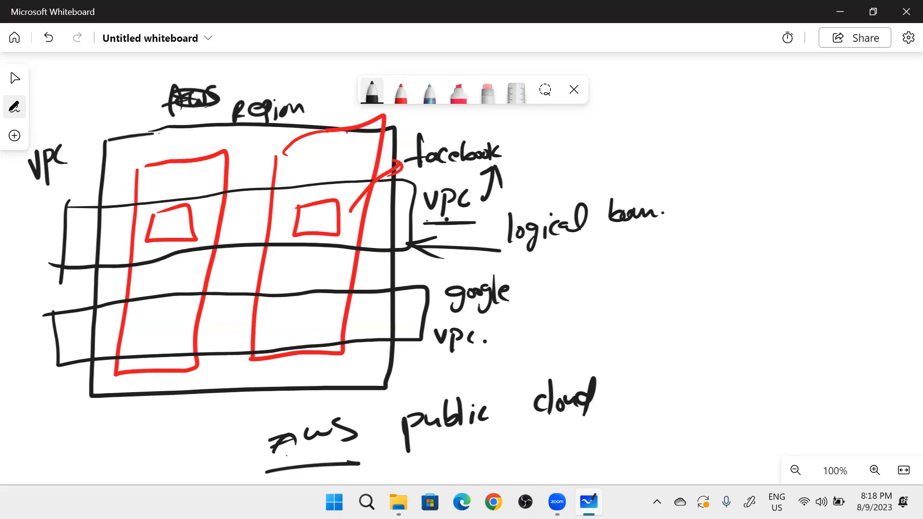
Retrace the arrow beside the facebook VPC label and draw a short line ending in a small scribbled note next to it.
{"action": "mouse_move", "coordinate": [498, 177]}
{"action": "left_mouse_down"}
{"action": "mouse_move", "coordinate": [466, 211]}
{"action": "mouse_move", "coordinate": [491, 206]}
{"action": "left_mouse_up"}
{"action": "left_click_drag", "start_coordinate": [508, 190], "coordinate": [566, 175]}
{"action": "left_click_drag", "start_coordinate": [569, 181], "coordinate": [593, 178]}
{"action": "left_click", "coordinate": [599, 178]}
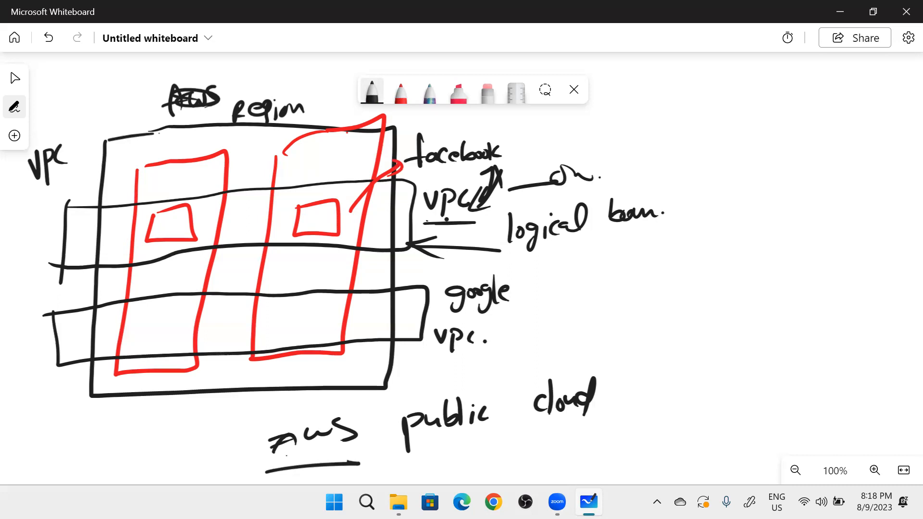
Underline "logical" in red, add a downward arrow and a bent arrow below it, and write "subnet" in red.
{"action": "left_click_drag", "start_coordinate": [621, 290], "coordinate": [603, 222]}
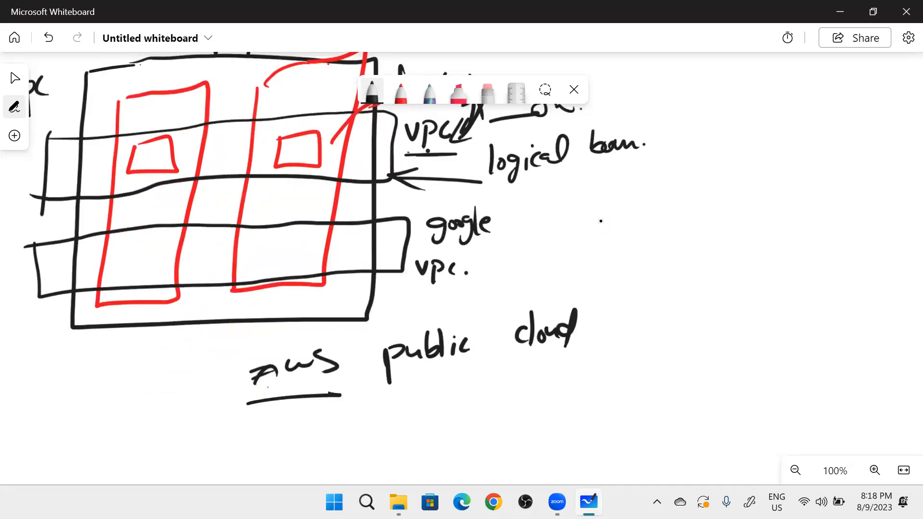
{"action": "left_click", "coordinate": [401, 92]}
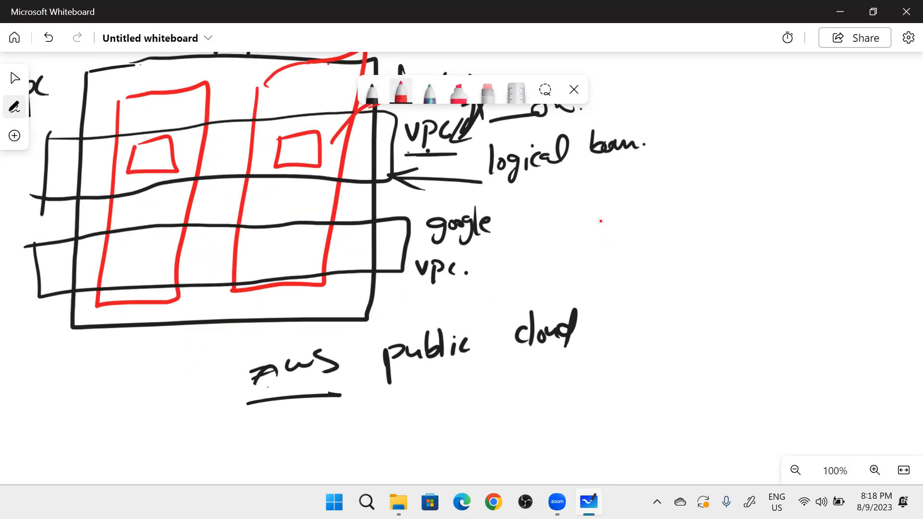
{"action": "left_click_drag", "start_coordinate": [473, 190], "coordinate": [559, 175]}
{"action": "mouse_move", "coordinate": [499, 180]}
{"action": "left_mouse_down"}
{"action": "mouse_move", "coordinate": [579, 173]}
{"action": "mouse_move", "coordinate": [559, 182]}
{"action": "mouse_move", "coordinate": [558, 203]}
{"action": "left_mouse_up"}
{"action": "left_click_drag", "start_coordinate": [545, 197], "coordinate": [568, 196]}
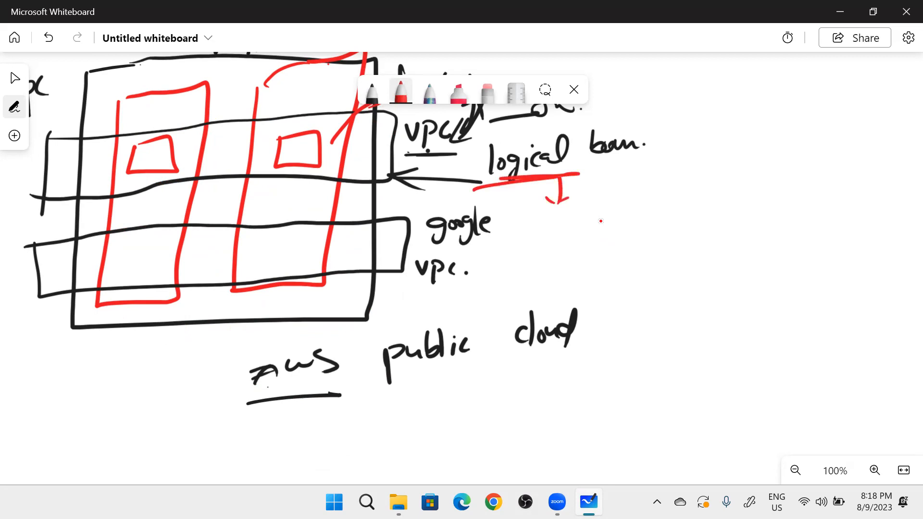
{"action": "mouse_move", "coordinate": [493, 150]}
{"action": "left_mouse_down"}
{"action": "mouse_move", "coordinate": [500, 224]}
{"action": "mouse_move", "coordinate": [549, 223]}
{"action": "mouse_move", "coordinate": [537, 232]}
{"action": "left_mouse_up"}
{"action": "mouse_move", "coordinate": [576, 216]}
{"action": "left_mouse_down"}
{"action": "mouse_move", "coordinate": [561, 233]}
{"action": "mouse_move", "coordinate": [595, 221]}
{"action": "mouse_move", "coordinate": [641, 231]}
{"action": "left_mouse_up"}
{"action": "left_click_drag", "start_coordinate": [635, 211], "coordinate": [656, 207]}
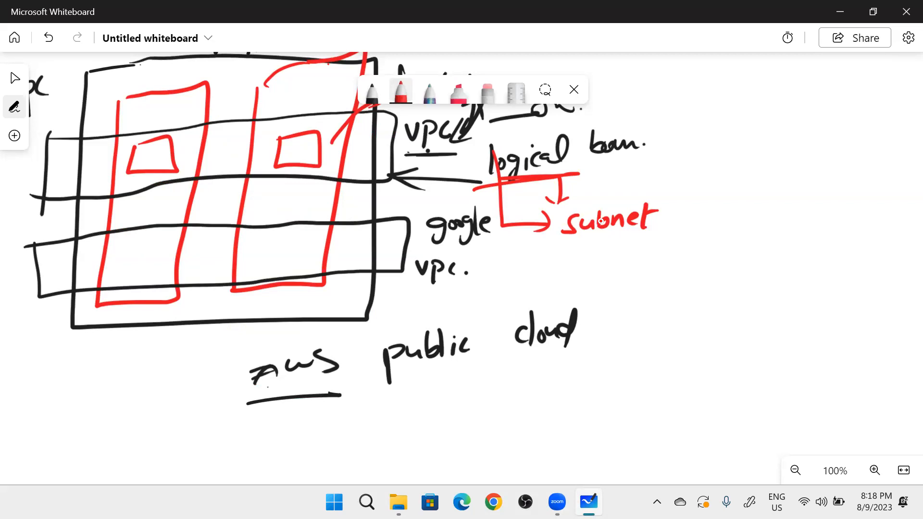
Mark "subnet" with a red line and underline "boun." in red.
{"action": "left_click_drag", "start_coordinate": [576, 210], "coordinate": [612, 210]}
{"action": "left_click_drag", "start_coordinate": [581, 170], "coordinate": [625, 170]}
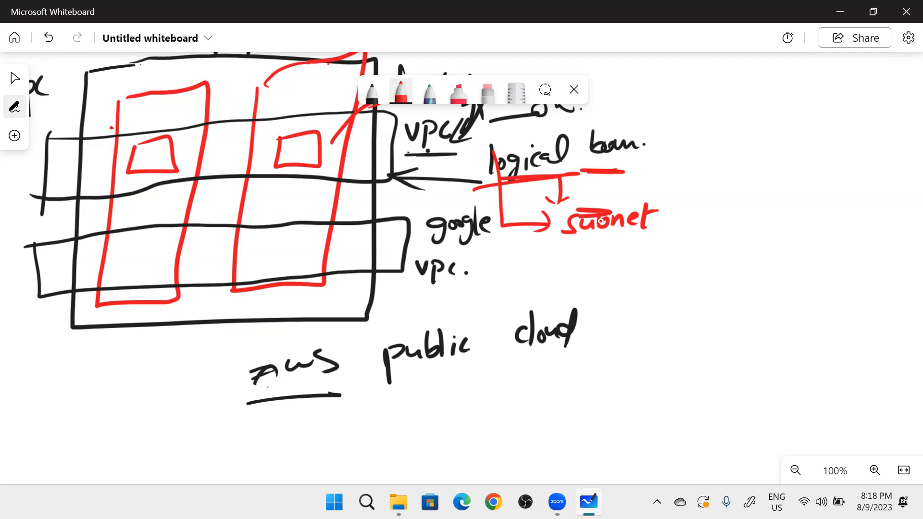
{"action": "mouse_move", "coordinate": [590, 244]}
{"action": "left_mouse_down"}
{"action": "mouse_move", "coordinate": [590, 264]}
{"action": "mouse_move", "coordinate": [616, 262]}
{"action": "left_mouse_up"}
Start a black list on a blank area of the board with the arrow bullet "VPC".
{"action": "left_click_drag", "start_coordinate": [760, 136], "coordinate": [575, 117]}
{"action": "left_click_drag", "start_coordinate": [538, 393], "coordinate": [198, 418]}
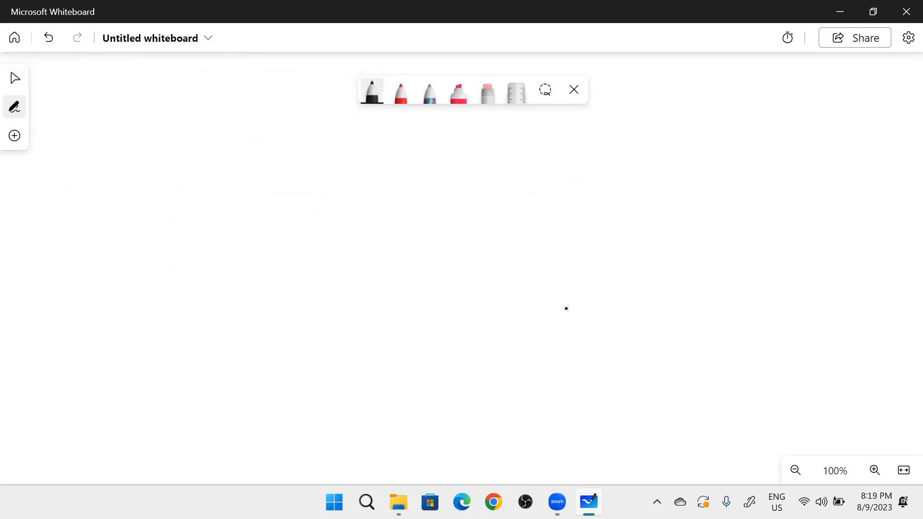
{"action": "mouse_move", "coordinate": [79, 140]}
{"action": "left_mouse_down"}
{"action": "mouse_move", "coordinate": [98, 141]}
{"action": "mouse_move", "coordinate": [84, 154]}
{"action": "left_mouse_up"}
{"action": "left_click_drag", "start_coordinate": [121, 126], "coordinate": [135, 121]}
{"action": "left_click_drag", "start_coordinate": [143, 123], "coordinate": [141, 154]}
{"action": "left_click_drag", "start_coordinate": [141, 125], "coordinate": [176, 139]}
Add the arrow bullets "Subnet" and "IGW" to the list below "VPC".
{"action": "left_click_drag", "start_coordinate": [78, 203], "coordinate": [101, 202]}
{"action": "mouse_move", "coordinate": [95, 194]}
{"action": "left_mouse_down"}
{"action": "mouse_move", "coordinate": [103, 198]}
{"action": "mouse_move", "coordinate": [95, 208]}
{"action": "left_mouse_up"}
{"action": "mouse_move", "coordinate": [148, 190]}
{"action": "left_mouse_down"}
{"action": "mouse_move", "coordinate": [137, 206]}
{"action": "mouse_move", "coordinate": [167, 207]}
{"action": "left_mouse_up"}
{"action": "mouse_move", "coordinate": [169, 188]}
{"action": "left_mouse_down"}
{"action": "mouse_move", "coordinate": [171, 207]}
{"action": "mouse_move", "coordinate": [181, 208]}
{"action": "left_mouse_up"}
{"action": "left_click_drag", "start_coordinate": [183, 197], "coordinate": [196, 207]}
{"action": "mouse_move", "coordinate": [200, 197]}
{"action": "left_mouse_down"}
{"action": "mouse_move", "coordinate": [210, 193]}
{"action": "mouse_move", "coordinate": [212, 205]}
{"action": "left_mouse_up"}
{"action": "mouse_move", "coordinate": [218, 180]}
{"action": "left_mouse_down"}
{"action": "mouse_move", "coordinate": [222, 208]}
{"action": "mouse_move", "coordinate": [234, 188]}
{"action": "left_mouse_up"}
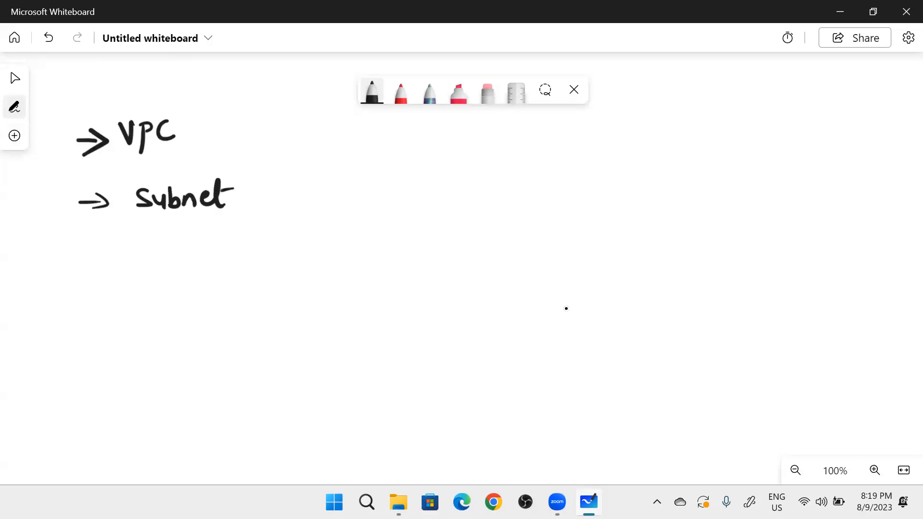
{"action": "mouse_move", "coordinate": [79, 261]}
{"action": "left_mouse_down"}
{"action": "mouse_move", "coordinate": [107, 260]}
{"action": "mouse_move", "coordinate": [99, 264]}
{"action": "left_mouse_up"}
{"action": "left_click_drag", "start_coordinate": [144, 245], "coordinate": [165, 244]}
{"action": "mouse_move", "coordinate": [160, 247]}
{"action": "left_mouse_down"}
{"action": "mouse_move", "coordinate": [161, 262]}
{"action": "mouse_move", "coordinate": [202, 269]}
{"action": "mouse_move", "coordinate": [236, 247]}
{"action": "left_mouse_up"}
Draw a black box beside the list, crossed by a horizontal band holding two linked squares, with a line leading outward.
{"action": "mouse_move", "coordinate": [401, 168]}
{"action": "left_mouse_down"}
{"action": "mouse_move", "coordinate": [396, 294]}
{"action": "mouse_move", "coordinate": [598, 199]}
{"action": "mouse_move", "coordinate": [452, 157]}
{"action": "left_mouse_up"}
{"action": "mouse_move", "coordinate": [362, 202]}
{"action": "left_mouse_down"}
{"action": "mouse_move", "coordinate": [603, 195]}
{"action": "mouse_move", "coordinate": [500, 238]}
{"action": "mouse_move", "coordinate": [389, 223]}
{"action": "mouse_move", "coordinate": [401, 194]}
{"action": "mouse_move", "coordinate": [477, 219]}
{"action": "mouse_move", "coordinate": [457, 206]}
{"action": "mouse_move", "coordinate": [548, 210]}
{"action": "mouse_move", "coordinate": [511, 207]}
{"action": "mouse_move", "coordinate": [482, 219]}
{"action": "left_mouse_up"}
{"action": "left_click_drag", "start_coordinate": [548, 218], "coordinate": [667, 149]}
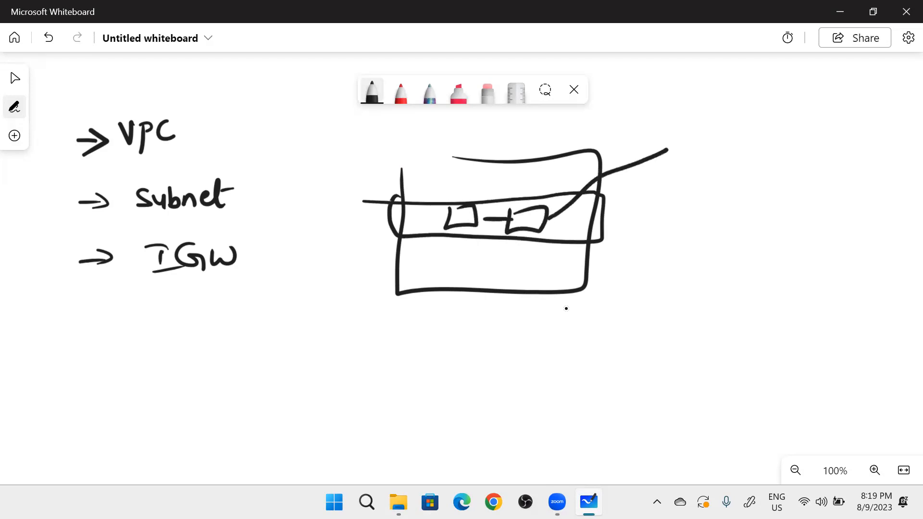
Draw an internet cloud and a circled "IGW", and connect the second square through the IGW to the cloud.
{"action": "mouse_move", "coordinate": [783, 72]}
{"action": "left_mouse_down"}
{"action": "mouse_move", "coordinate": [742, 98]}
{"action": "mouse_move", "coordinate": [769, 154]}
{"action": "mouse_move", "coordinate": [815, 109]}
{"action": "mouse_move", "coordinate": [809, 80]}
{"action": "mouse_move", "coordinate": [782, 101]}
{"action": "mouse_move", "coordinate": [793, 109]}
{"action": "left_mouse_up"}
{"action": "mouse_move", "coordinate": [796, 97]}
{"action": "left_mouse_down"}
{"action": "mouse_move", "coordinate": [819, 119]}
{"action": "mouse_move", "coordinate": [832, 96]}
{"action": "left_mouse_up"}
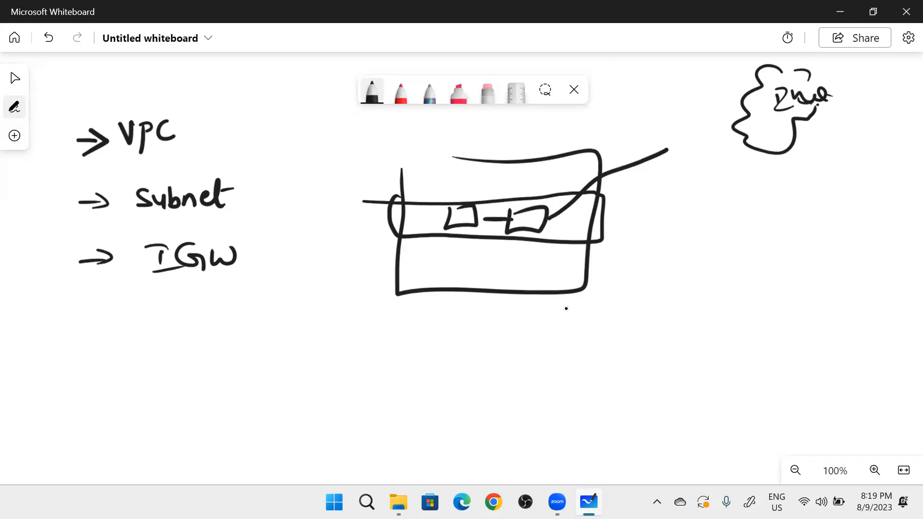
{"action": "mouse_move", "coordinate": [628, 194]}
{"action": "left_mouse_down"}
{"action": "mouse_move", "coordinate": [609, 204]}
{"action": "mouse_move", "coordinate": [659, 211]}
{"action": "mouse_move", "coordinate": [646, 183]}
{"action": "mouse_move", "coordinate": [632, 211]}
{"action": "mouse_move", "coordinate": [637, 197]}
{"action": "left_mouse_up"}
{"action": "mouse_move", "coordinate": [636, 215]}
{"action": "left_mouse_down"}
{"action": "mouse_move", "coordinate": [644, 204]}
{"action": "mouse_move", "coordinate": [672, 204]}
{"action": "left_mouse_up"}
{"action": "mouse_move", "coordinate": [557, 216]}
{"action": "left_mouse_down"}
{"action": "mouse_move", "coordinate": [622, 215]}
{"action": "mouse_move", "coordinate": [744, 112]}
{"action": "left_mouse_up"}
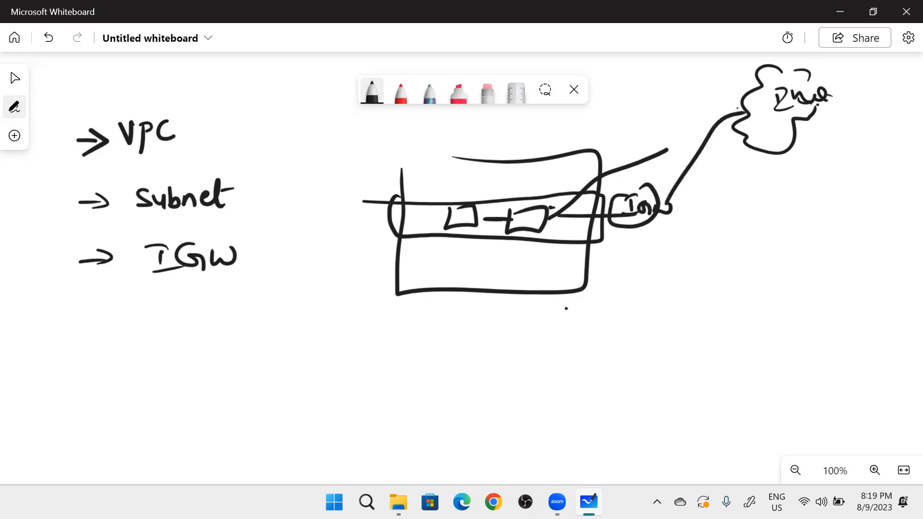
Add the arrow bullet "Route" to the list below "IGW".
{"action": "mouse_move", "coordinate": [95, 318]}
{"action": "left_mouse_down"}
{"action": "mouse_move", "coordinate": [126, 321]}
{"action": "mouse_move", "coordinate": [104, 333]}
{"action": "left_mouse_up"}
{"action": "mouse_move", "coordinate": [153, 318]}
{"action": "left_mouse_down"}
{"action": "mouse_move", "coordinate": [152, 343]}
{"action": "mouse_move", "coordinate": [182, 325]}
{"action": "left_mouse_up"}
{"action": "mouse_move", "coordinate": [189, 322]}
{"action": "left_mouse_down"}
{"action": "mouse_move", "coordinate": [211, 336]}
{"action": "mouse_move", "coordinate": [232, 326]}
{"action": "left_mouse_up"}
{"action": "left_click_drag", "start_coordinate": [201, 323], "coordinate": [235, 317]}
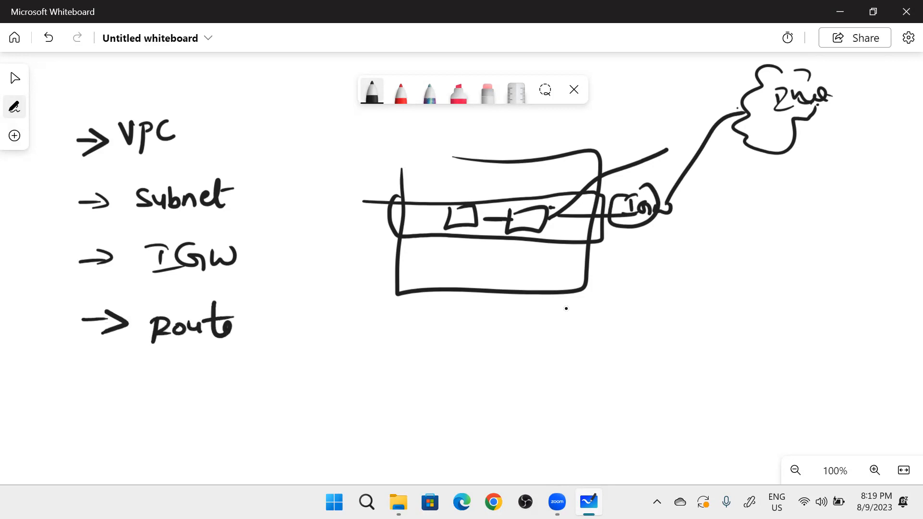
Circle the link between the two squares in red and draw a red check mark beside "Route".
{"action": "left_click", "coordinate": [401, 92]}
{"action": "mouse_move", "coordinate": [478, 210]}
{"action": "left_mouse_down"}
{"action": "mouse_move", "coordinate": [533, 235]}
{"action": "mouse_move", "coordinate": [493, 237]}
{"action": "mouse_move", "coordinate": [506, 238]}
{"action": "left_mouse_up"}
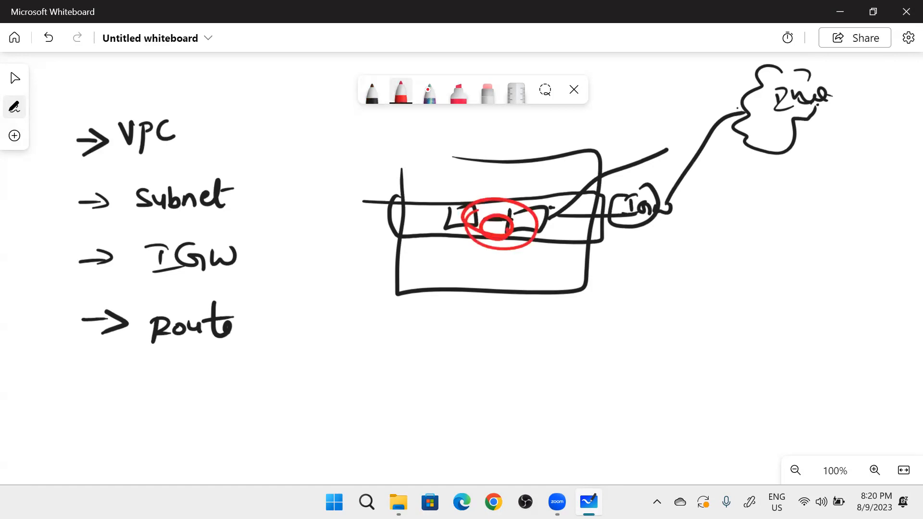
{"action": "left_click_drag", "start_coordinate": [260, 323], "coordinate": [312, 291]}
Add the arrow bullet "Security-group" in red to the list below "Route".
{"action": "mouse_move", "coordinate": [76, 389]}
{"action": "left_mouse_down"}
{"action": "mouse_move", "coordinate": [98, 388]}
{"action": "mouse_move", "coordinate": [97, 403]}
{"action": "left_mouse_up"}
{"action": "mouse_move", "coordinate": [162, 377]}
{"action": "left_mouse_down"}
{"action": "mouse_move", "coordinate": [164, 401]}
{"action": "mouse_move", "coordinate": [173, 371]}
{"action": "mouse_move", "coordinate": [181, 404]}
{"action": "left_mouse_up"}
{"action": "mouse_move", "coordinate": [177, 390]}
{"action": "left_mouse_down"}
{"action": "mouse_move", "coordinate": [192, 383]}
{"action": "mouse_move", "coordinate": [196, 400]}
{"action": "left_mouse_up"}
{"action": "left_click_drag", "start_coordinate": [216, 383], "coordinate": [217, 400]}
{"action": "mouse_move", "coordinate": [223, 381]}
{"action": "left_mouse_down"}
{"action": "mouse_move", "coordinate": [259, 384]}
{"action": "mouse_move", "coordinate": [267, 396]}
{"action": "left_mouse_up"}
{"action": "left_click", "coordinate": [270, 370]}
{"action": "mouse_move", "coordinate": [283, 358]}
{"action": "left_mouse_down"}
{"action": "mouse_move", "coordinate": [284, 391]}
{"action": "mouse_move", "coordinate": [302, 375]}
{"action": "left_mouse_up"}
{"action": "left_click_drag", "start_coordinate": [293, 380], "coordinate": [299, 408]}
{"action": "left_click_drag", "start_coordinate": [339, 380], "coordinate": [354, 379]}
{"action": "left_click_drag", "start_coordinate": [371, 365], "coordinate": [359, 406]}
{"action": "left_click_drag", "start_coordinate": [375, 371], "coordinate": [426, 374]}
{"action": "left_click", "coordinate": [427, 371]}
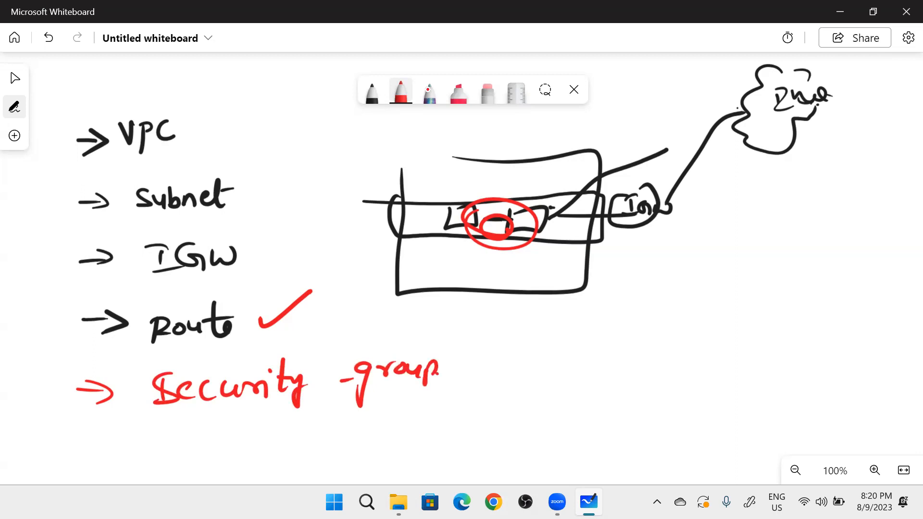
Underline all five list items in red and draw a red curly brace spanning the list.
{"action": "left_click_drag", "start_coordinate": [75, 171], "coordinate": [154, 155]}
{"action": "left_click_drag", "start_coordinate": [130, 222], "coordinate": [214, 215]}
{"action": "left_click_drag", "start_coordinate": [130, 291], "coordinate": [220, 282]}
{"action": "left_click_drag", "start_coordinate": [136, 357], "coordinate": [218, 349]}
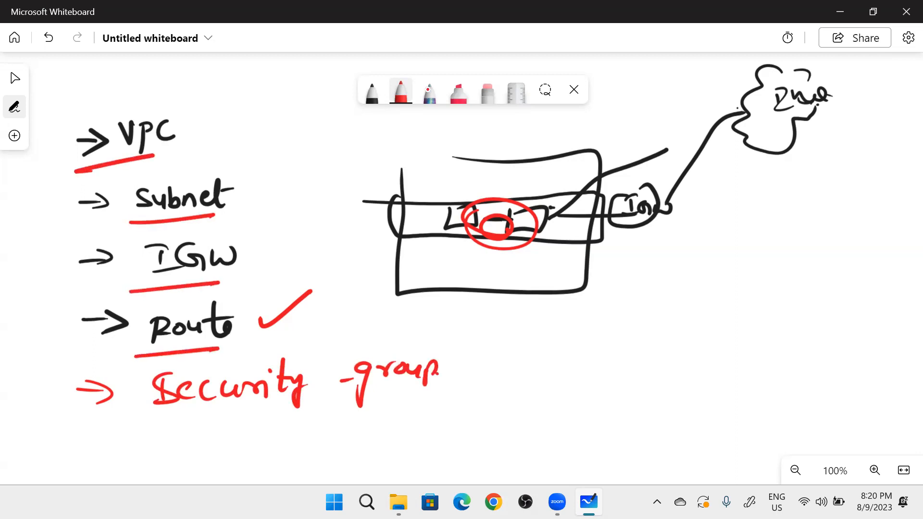
{"action": "left_click_drag", "start_coordinate": [145, 423], "coordinate": [356, 409]}
{"action": "mouse_move", "coordinate": [48, 154]}
{"action": "left_mouse_down"}
{"action": "mouse_move", "coordinate": [9, 415]}
{"action": "mouse_move", "coordinate": [52, 406]}
{"action": "left_mouse_up"}
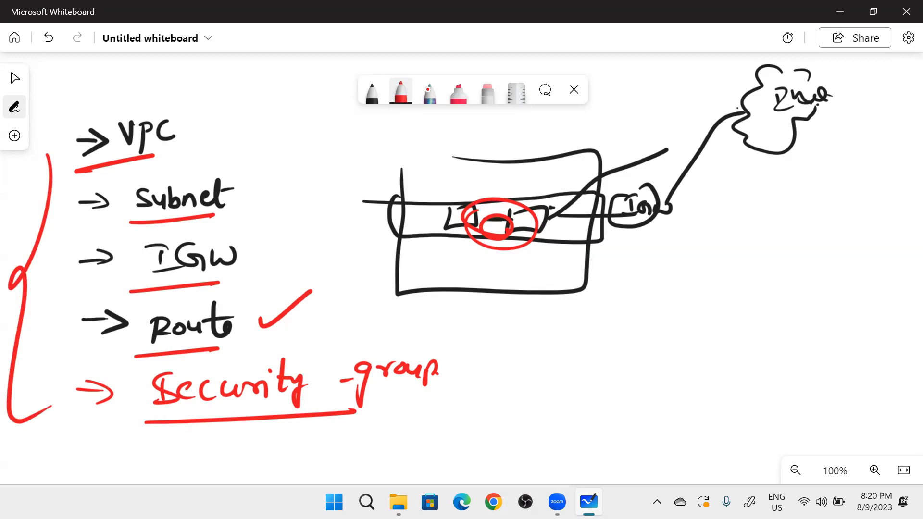
{"action": "left_click", "coordinate": [427, 89]}
{"action": "left_click_drag", "start_coordinate": [514, 356], "coordinate": [326, 88]}
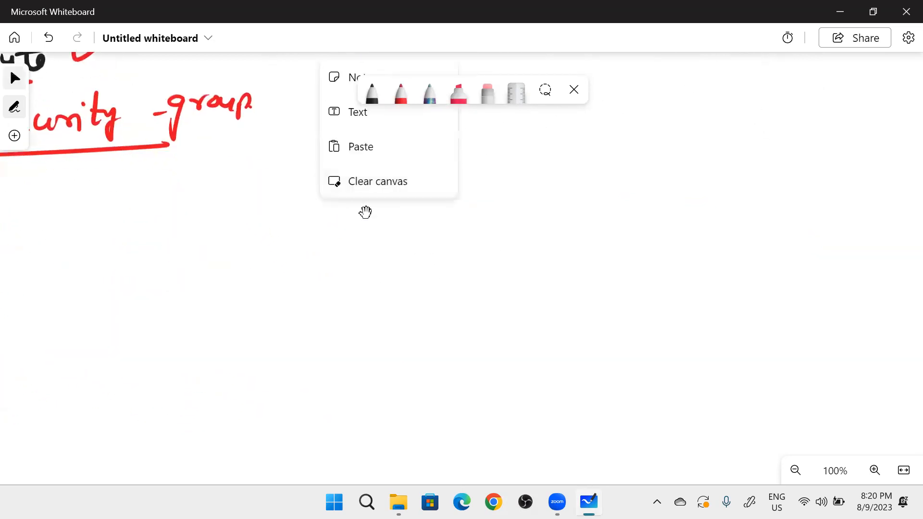
{"action": "left_click_drag", "start_coordinate": [356, 258], "coordinate": [319, 220]}
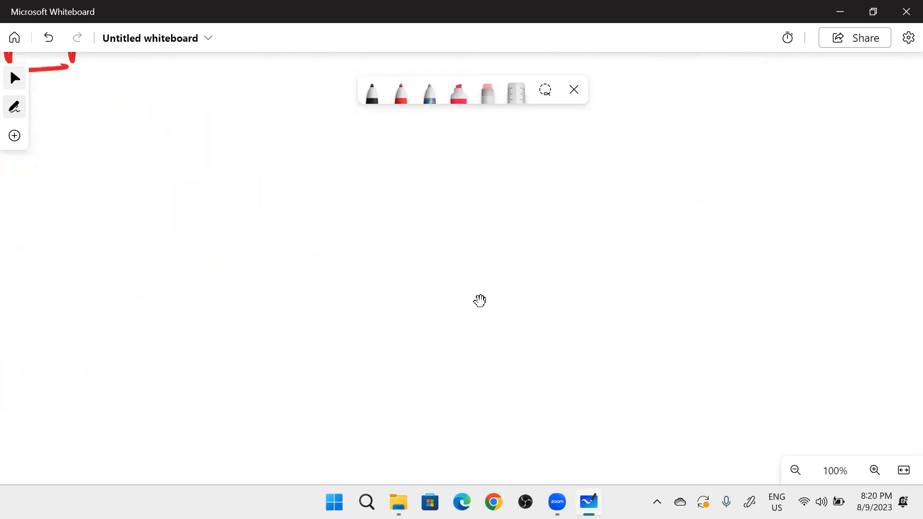
{"action": "left_click_drag", "start_coordinate": [501, 315], "coordinate": [373, 226]}
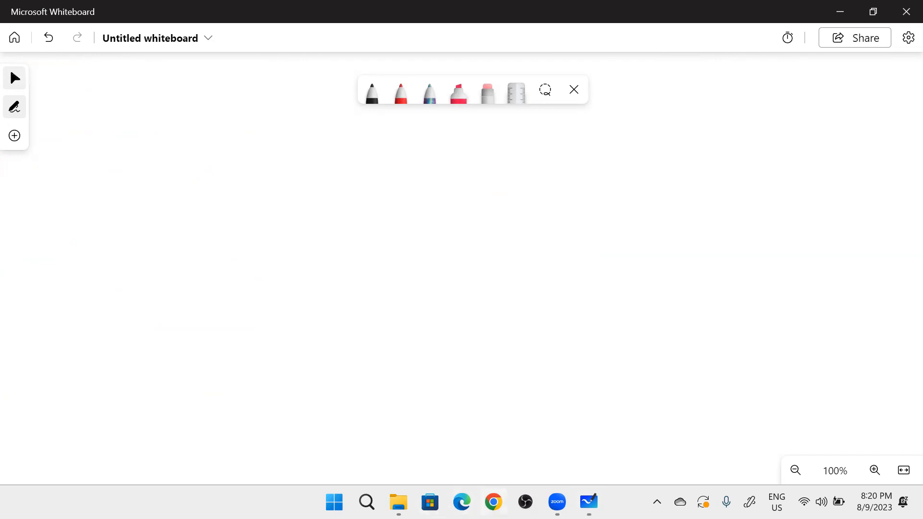
Switch to Google Chrome with the personal profile and open the bookmarked AWS Management Console page.
{"action": "left_click", "coordinate": [493, 502]}
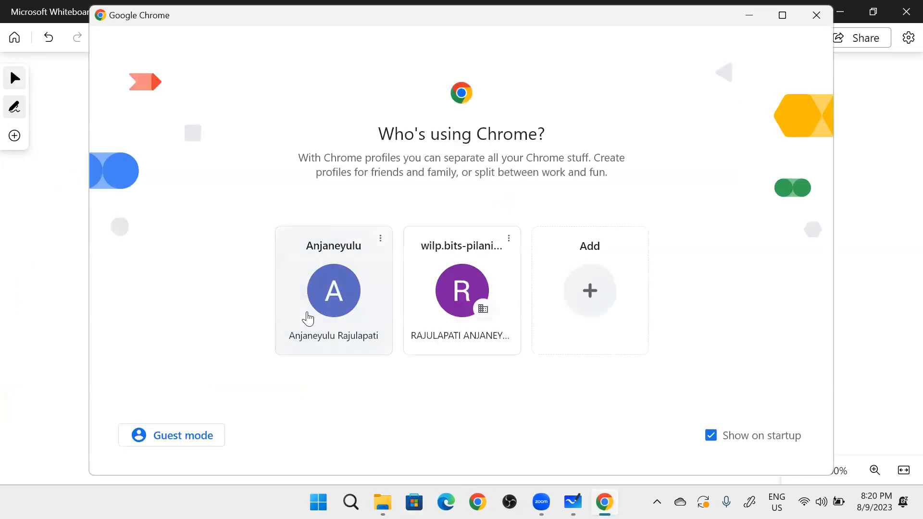
{"action": "left_click", "coordinate": [305, 315]}
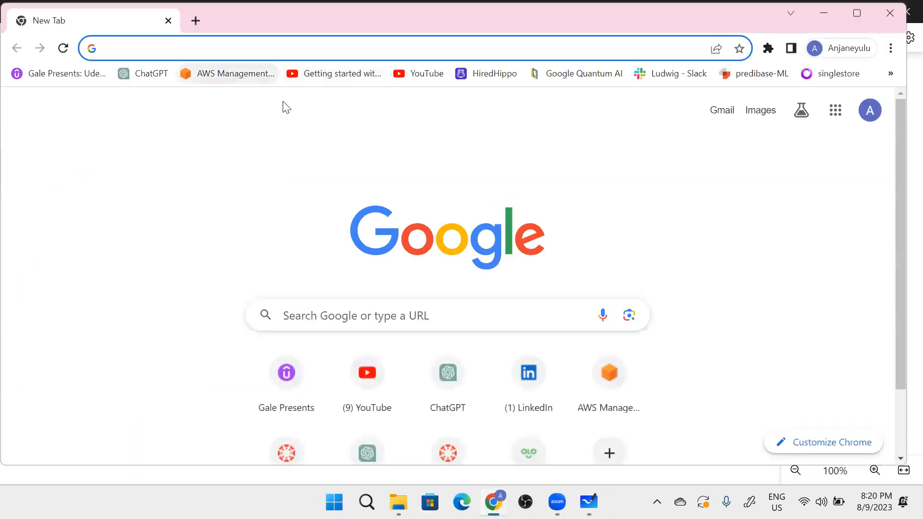
{"action": "left_click", "coordinate": [226, 73]}
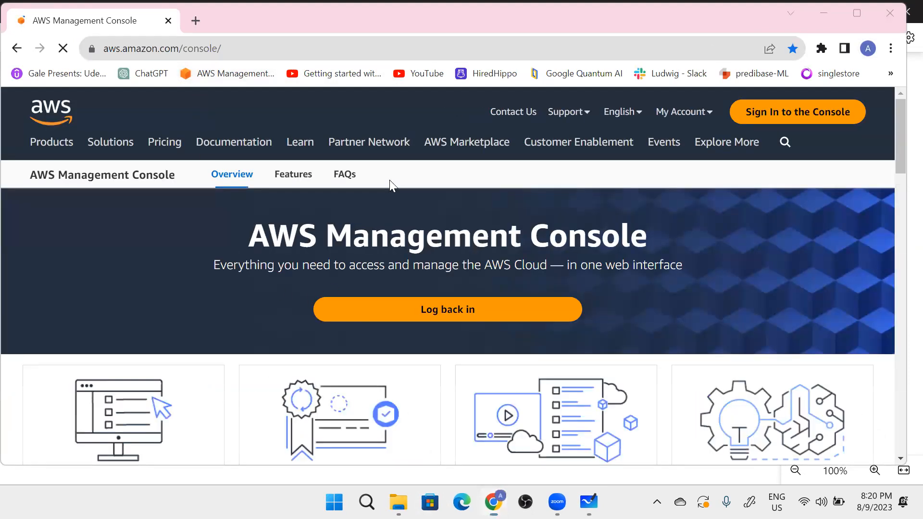
Log back in to the console and open the list of VPCs in the VPC service.
{"action": "left_click", "coordinate": [406, 315]}
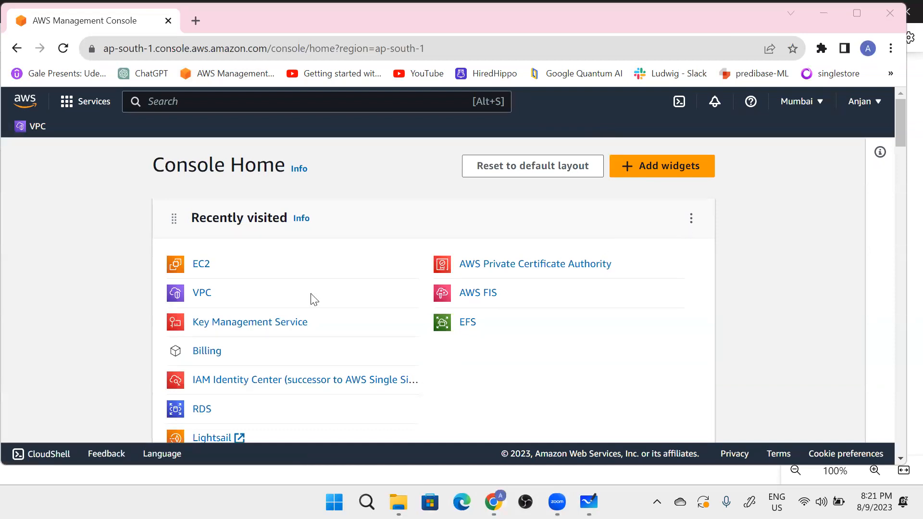
{"action": "left_click", "coordinate": [196, 299]}
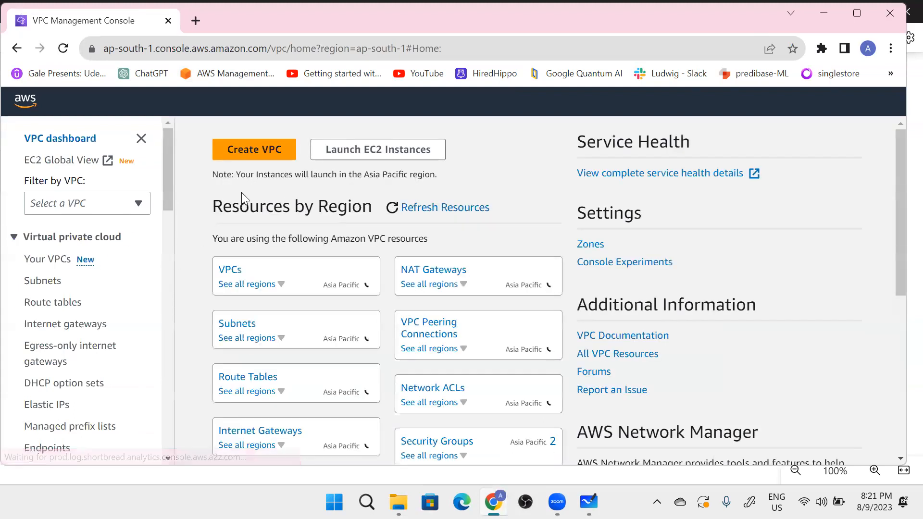
{"action": "left_click", "coordinate": [233, 272]}
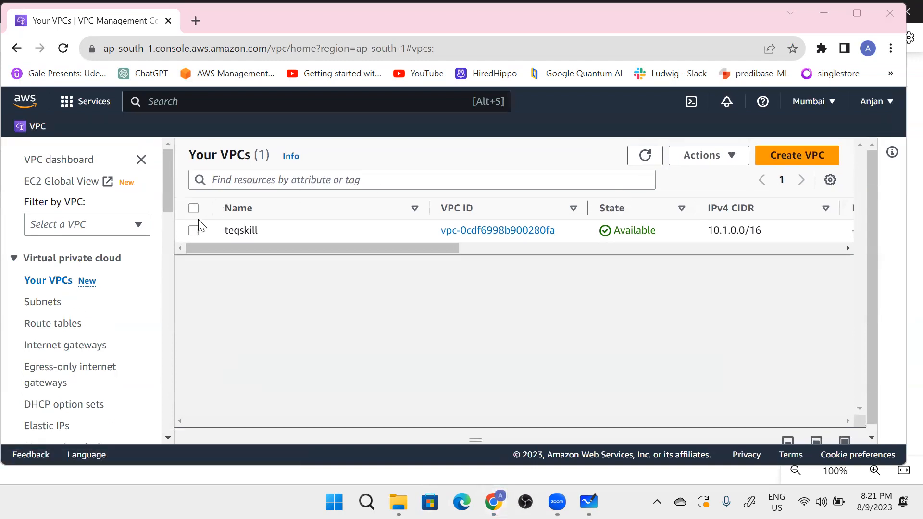
{"action": "left_click", "coordinate": [193, 230]}
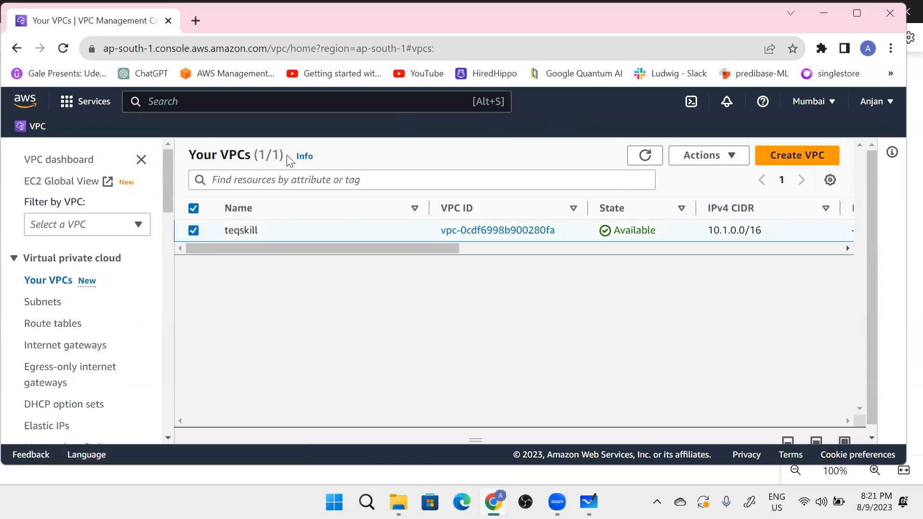
{"action": "left_click", "coordinate": [681, 154]}
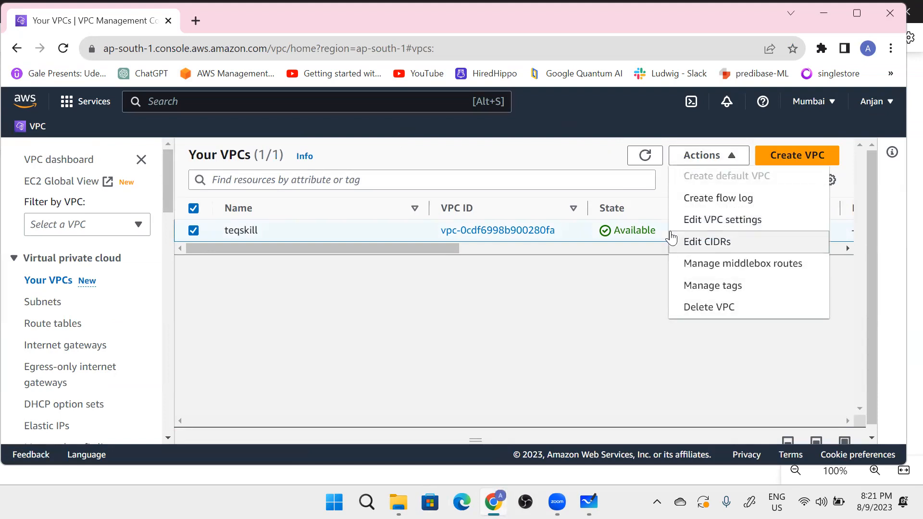
{"action": "left_click", "coordinate": [566, 259]}
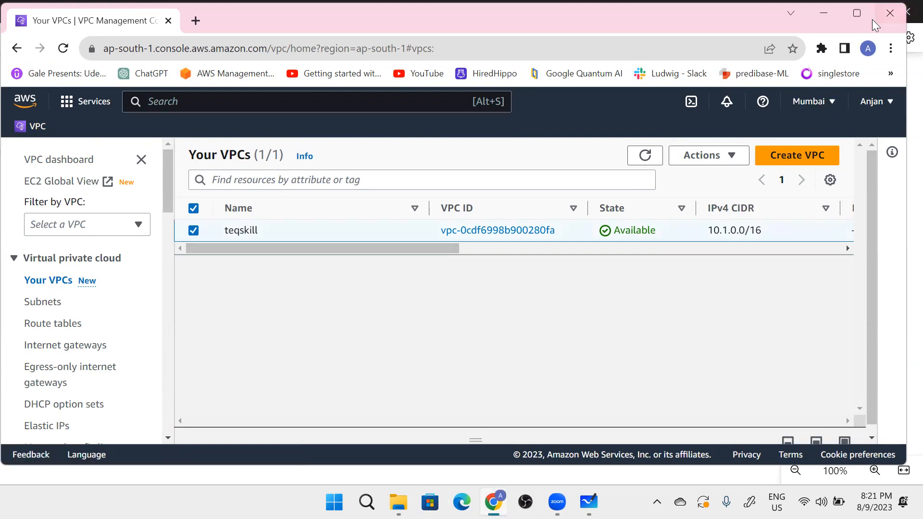
Switch the region to US East (N. Virginia) and start creating a VPC.
{"action": "left_click", "coordinate": [822, 106]}
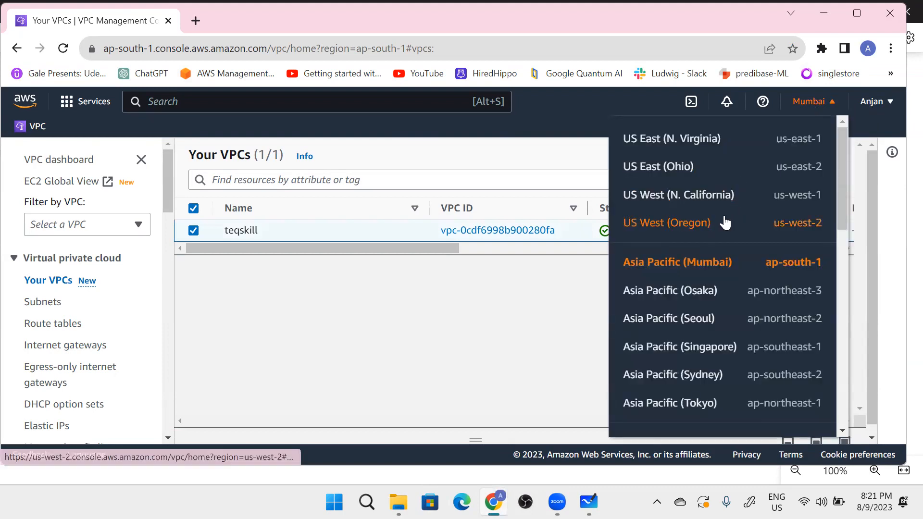
{"action": "left_click", "coordinate": [672, 138]}
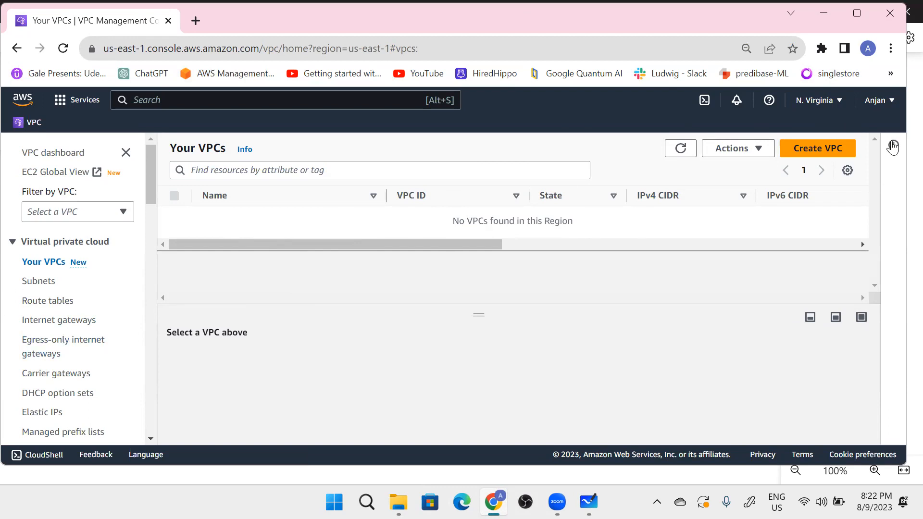
{"action": "left_click", "coordinate": [812, 148]}
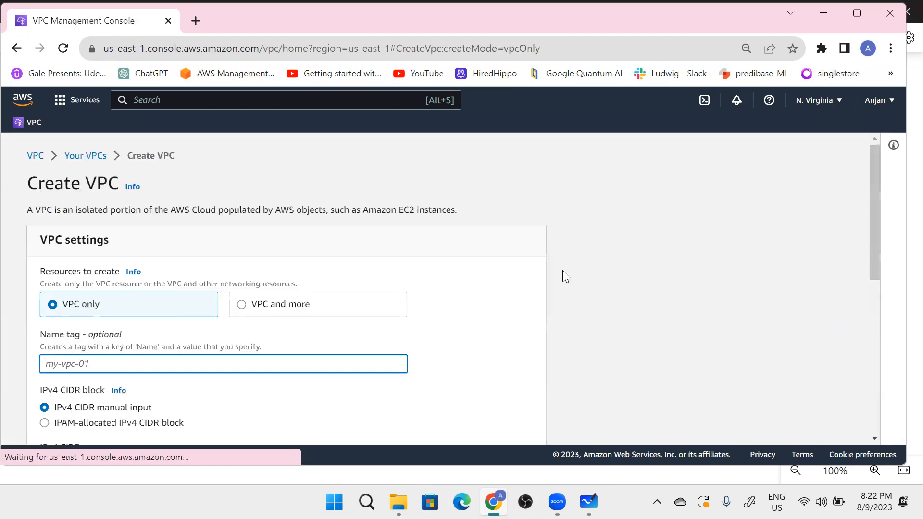
Enter "google" as the name tag of the new VPC.
{"action": "scroll", "coordinate": [139, 288], "scroll_direction": "down", "scroll_amount": 2}
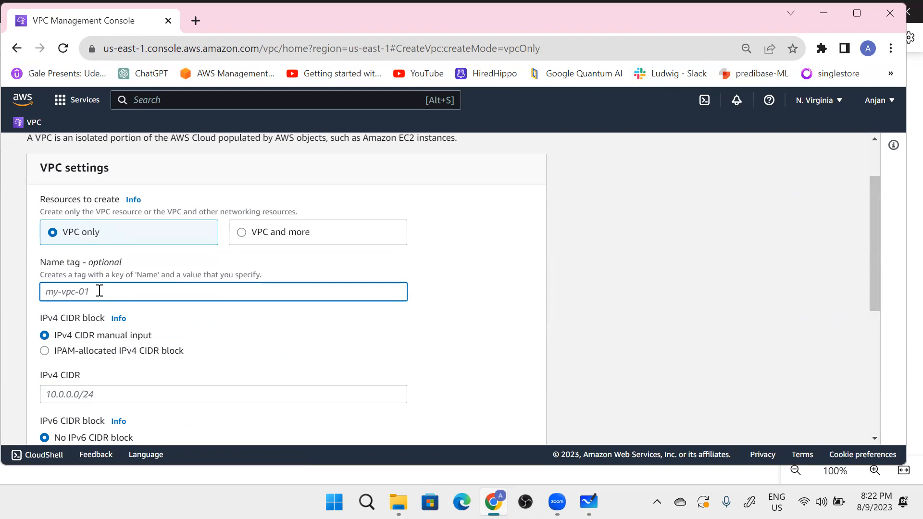
{"action": "type", "text": "google"}
{"action": "scroll", "coordinate": [96, 327], "scroll_direction": "down", "scroll_amount": 1}
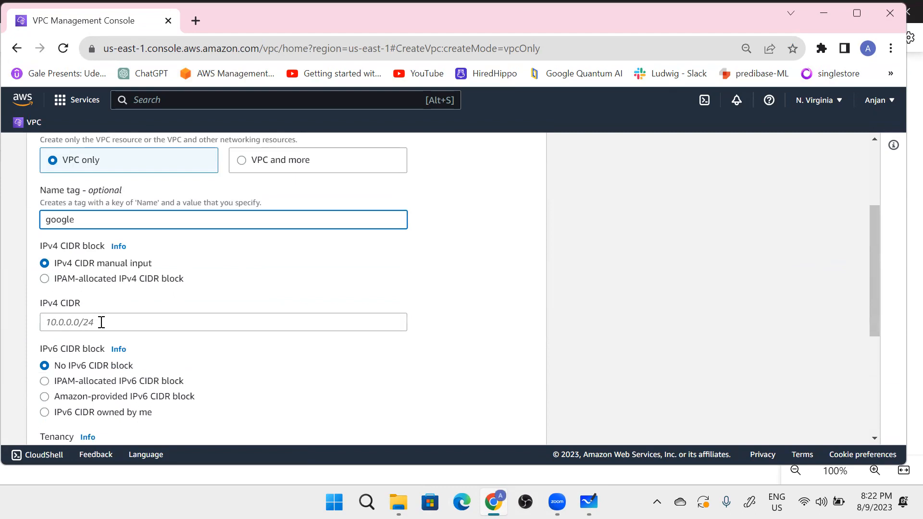
{"action": "left_click", "coordinate": [67, 322]}
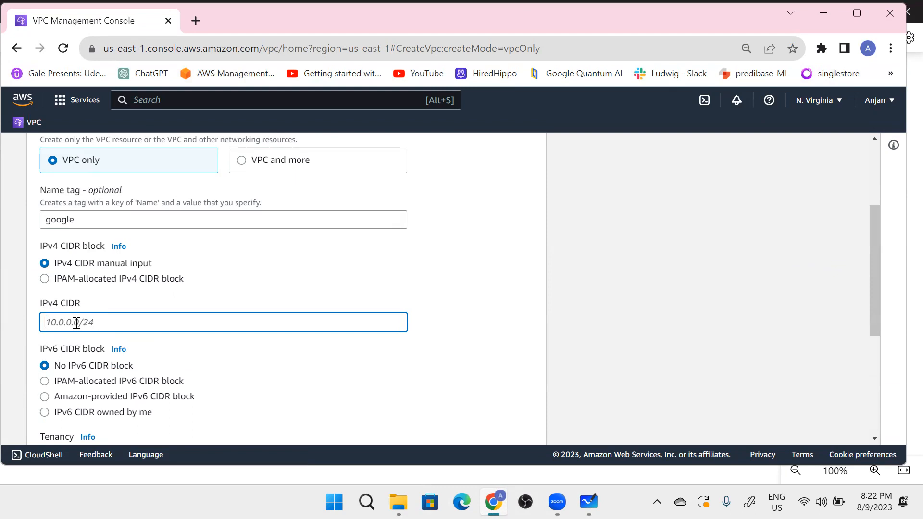
{"action": "scroll", "coordinate": [125, 302], "scroll_direction": "up", "scroll_amount": 3}
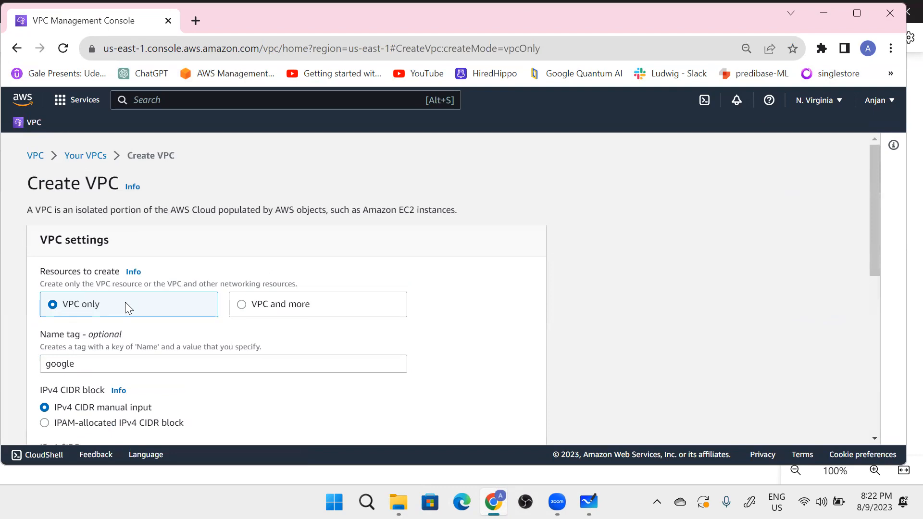
{"action": "scroll", "coordinate": [148, 280], "scroll_direction": "down", "scroll_amount": 1}
{"action": "left_click", "coordinate": [106, 290]}
{"action": "double_click", "coordinate": [108, 288]}
{"action": "scroll", "coordinate": [142, 310], "scroll_direction": "down", "scroll_amount": 2}
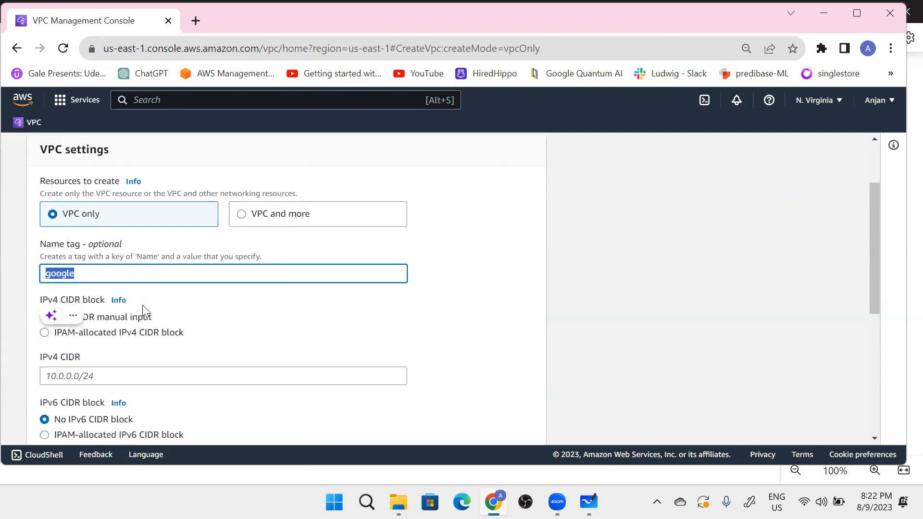
Set the IPv4 CIDR of the google VPC to 10.1.0.0/16 and create the VPC.
{"action": "left_click", "coordinate": [134, 315]}
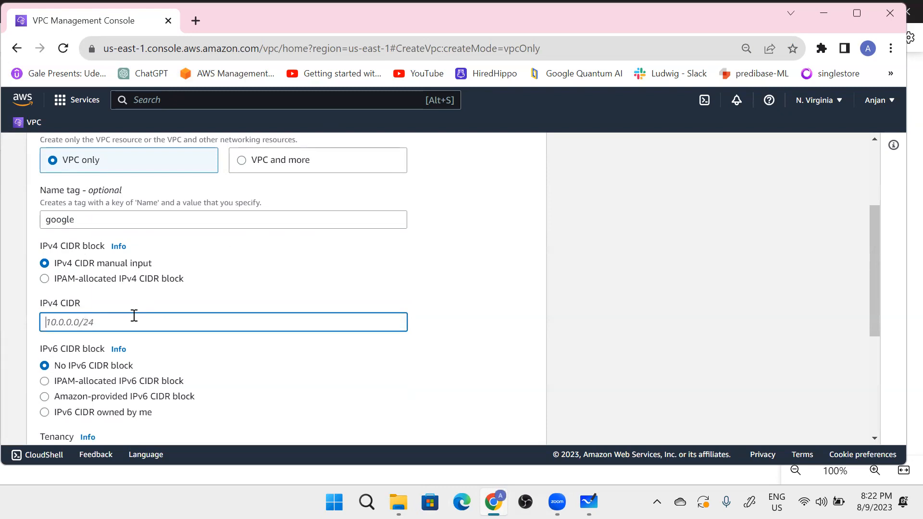
{"action": "type", "text": "1"}
{"action": "left_click_drag", "start_coordinate": [96, 324], "coordinate": [38, 327]}
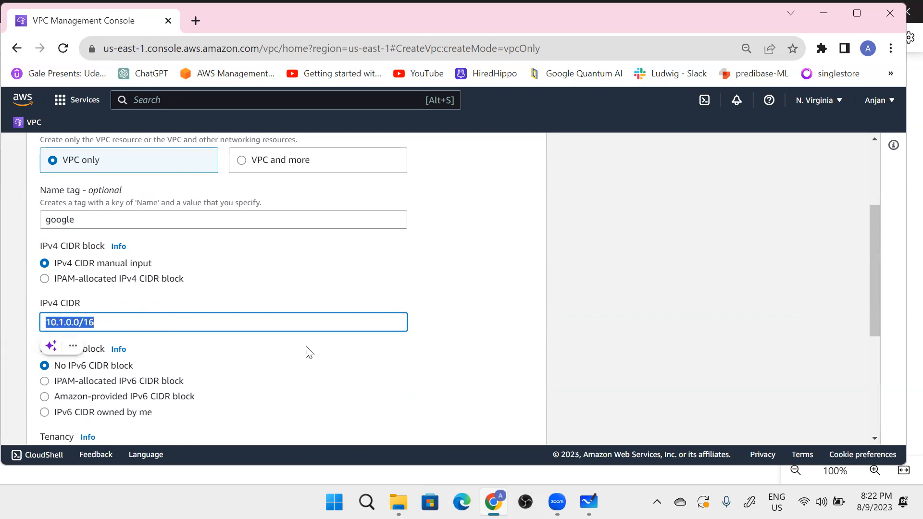
{"action": "scroll", "coordinate": [310, 351], "scroll_direction": "down", "scroll_amount": 1}
{"action": "scroll", "coordinate": [311, 352], "scroll_direction": "down", "scroll_amount": 2}
{"action": "scroll", "coordinate": [289, 288], "scroll_direction": "up", "scroll_amount": 4}
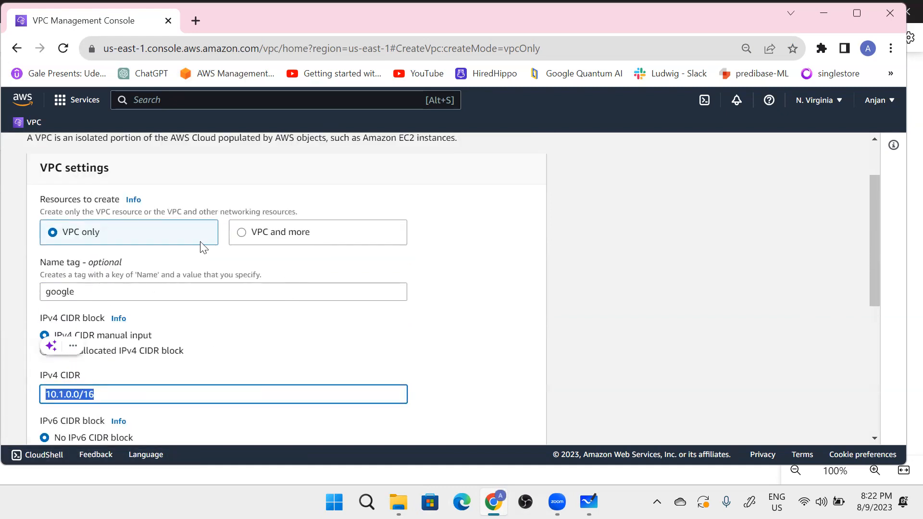
{"action": "scroll", "coordinate": [220, 268], "scroll_direction": "down", "scroll_amount": 4}
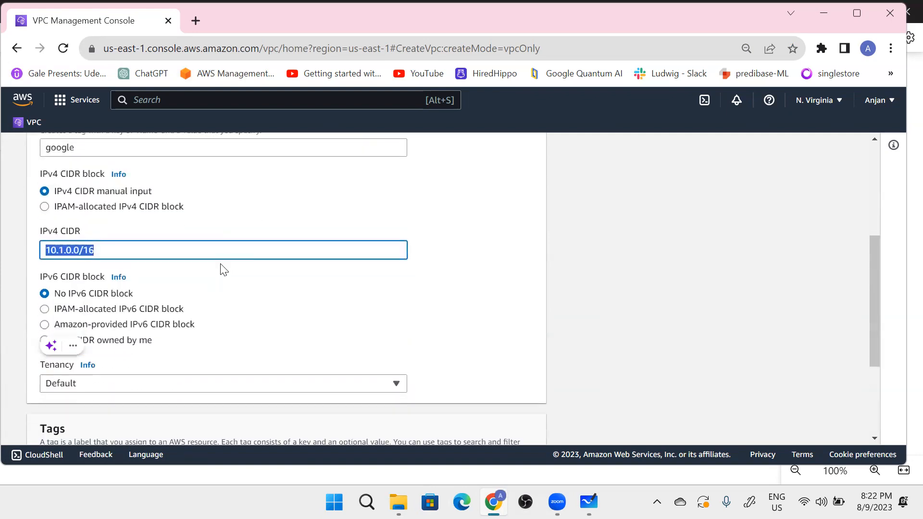
{"action": "scroll", "coordinate": [191, 319], "scroll_direction": "down", "scroll_amount": 1}
{"action": "scroll", "coordinate": [305, 272], "scroll_direction": "down", "scroll_amount": 1}
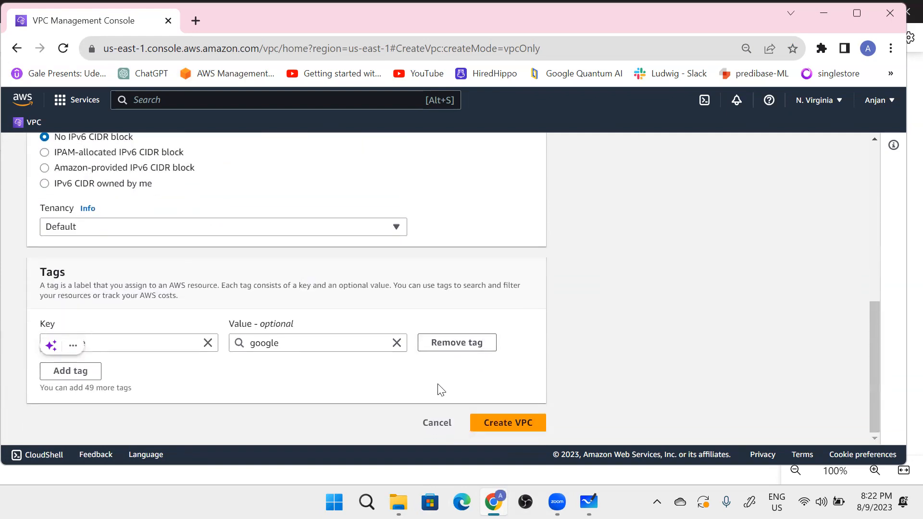
{"action": "left_click", "coordinate": [493, 421]}
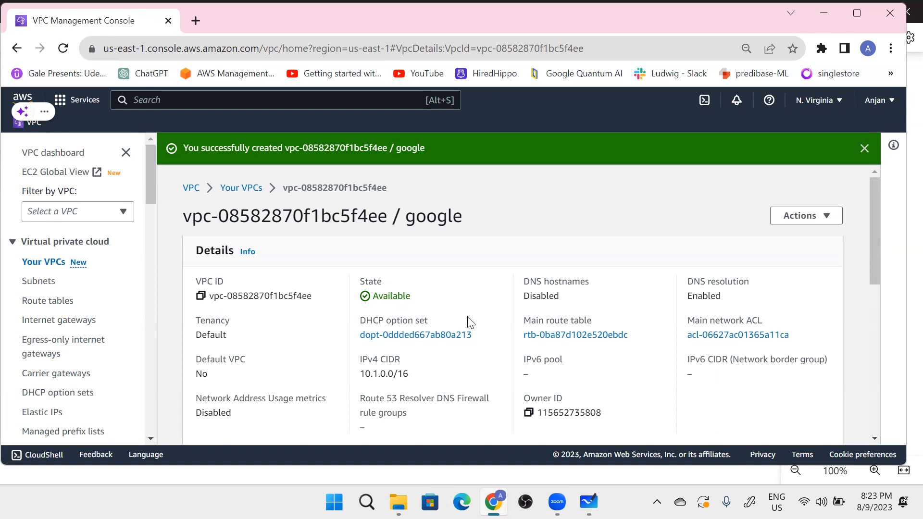
Enable DNS hostnames in the settings of the google VPC and save the change.
{"action": "scroll", "coordinate": [466, 321], "scroll_direction": "down", "scroll_amount": 1}
{"action": "scroll", "coordinate": [463, 321], "scroll_direction": "up", "scroll_amount": 1}
{"action": "left_click", "coordinate": [30, 263]}
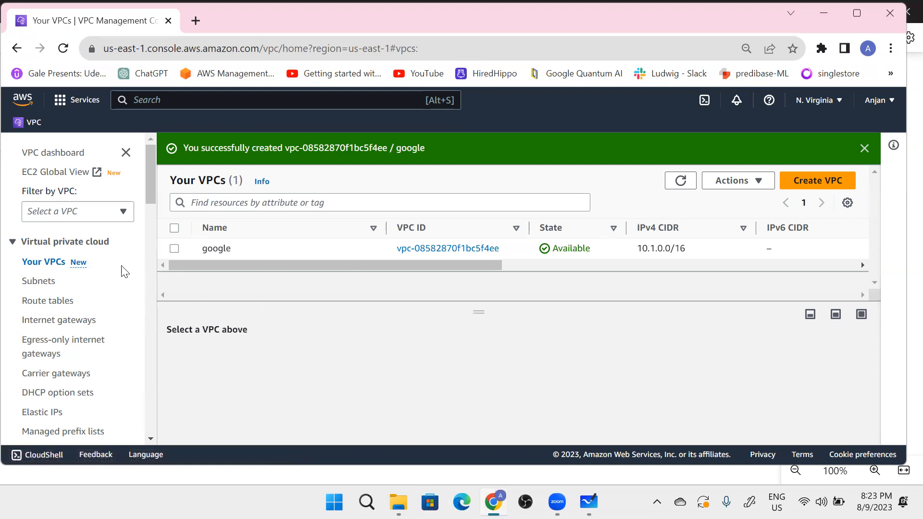
{"action": "left_click", "coordinate": [174, 249]}
{"action": "left_click", "coordinate": [726, 179]}
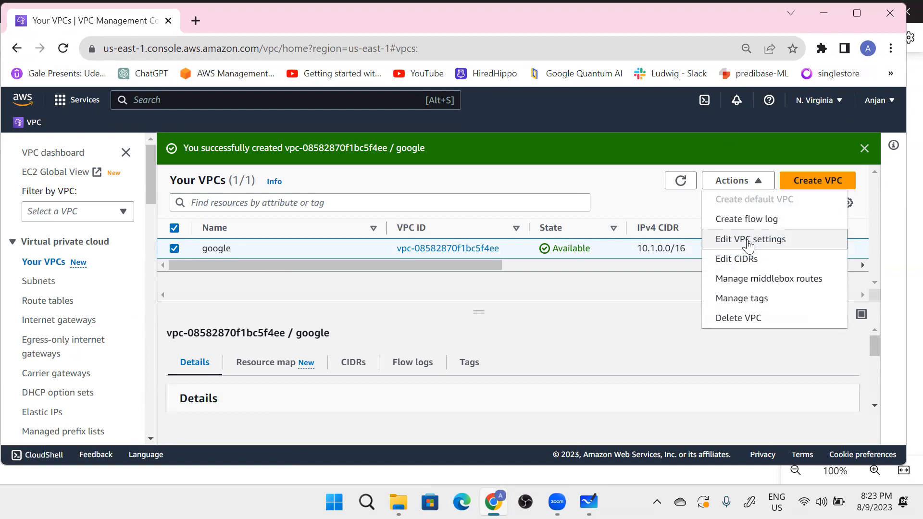
{"action": "left_click", "coordinate": [748, 245]}
{"action": "scroll", "coordinate": [130, 356], "scroll_direction": "down", "scroll_amount": 1}
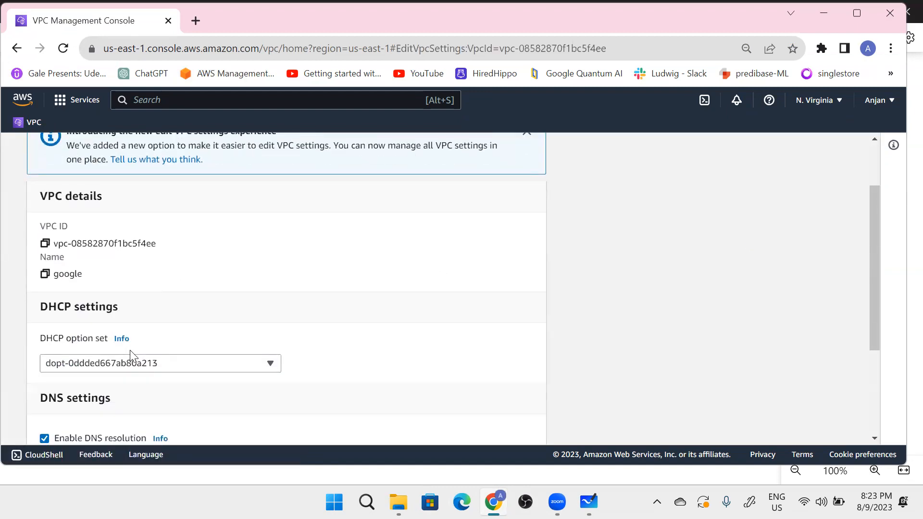
{"action": "scroll", "coordinate": [129, 350], "scroll_direction": "down", "scroll_amount": 3}
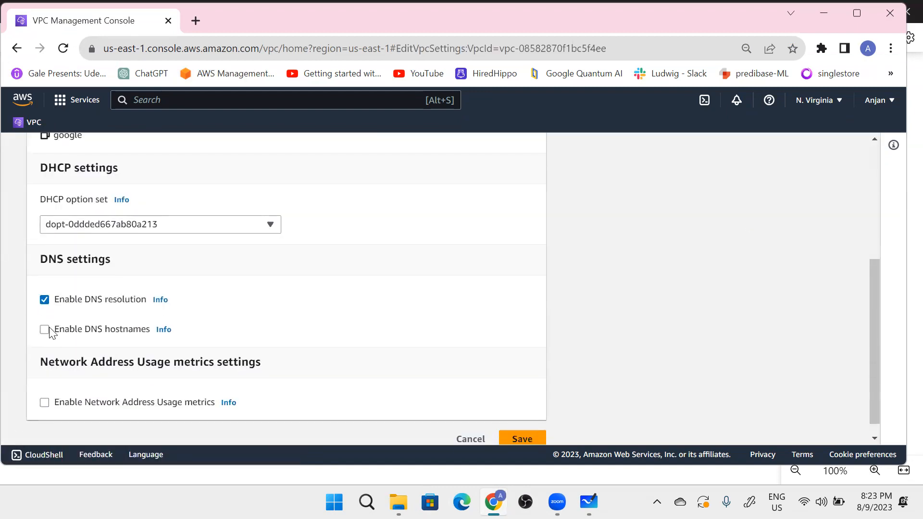
{"action": "left_click", "coordinate": [48, 329]}
{"action": "scroll", "coordinate": [522, 388], "scroll_direction": "down", "scroll_amount": 1}
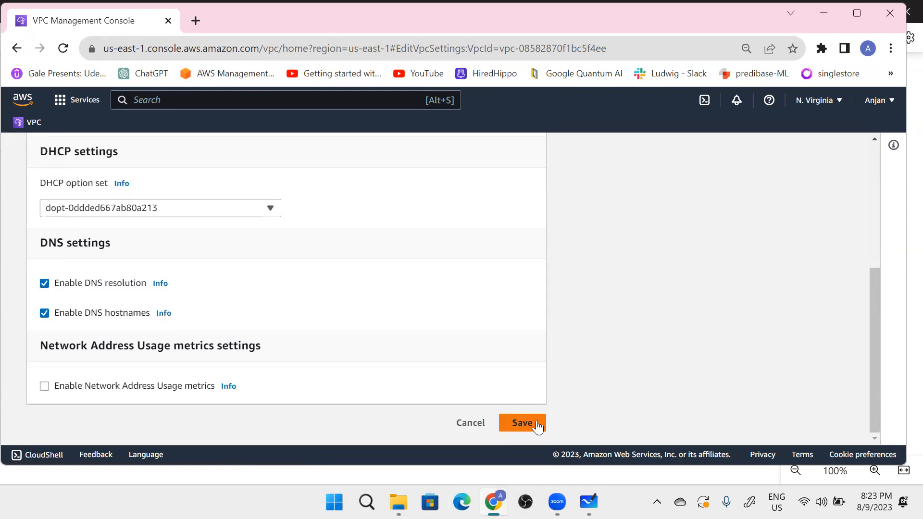
{"action": "left_click", "coordinate": [508, 427]}
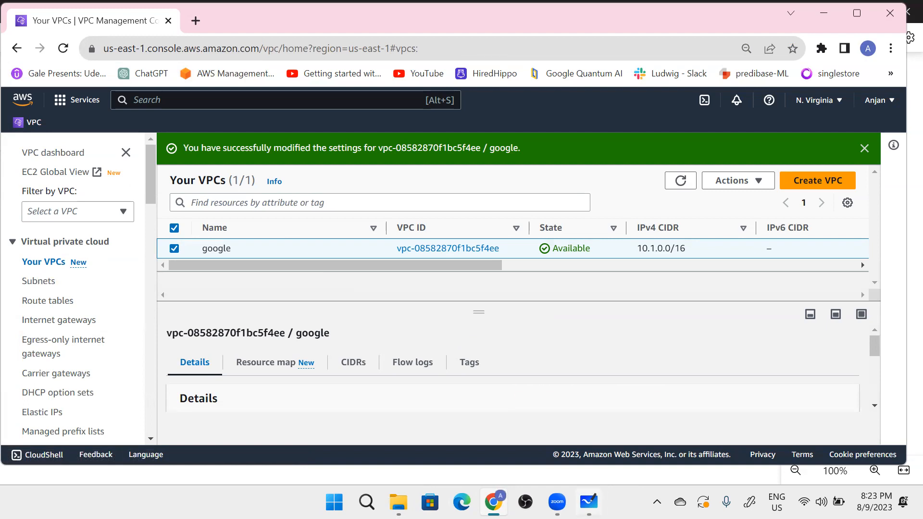
Start creating a subnet and choose the google VPC as its VPC ID.
{"action": "mouse_move", "coordinate": [588, 501]}
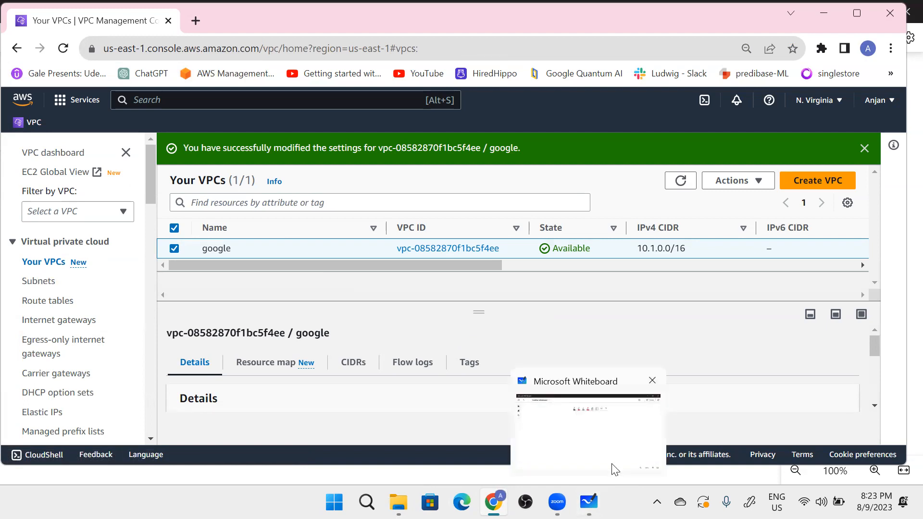
{"action": "left_click", "coordinate": [43, 284]}
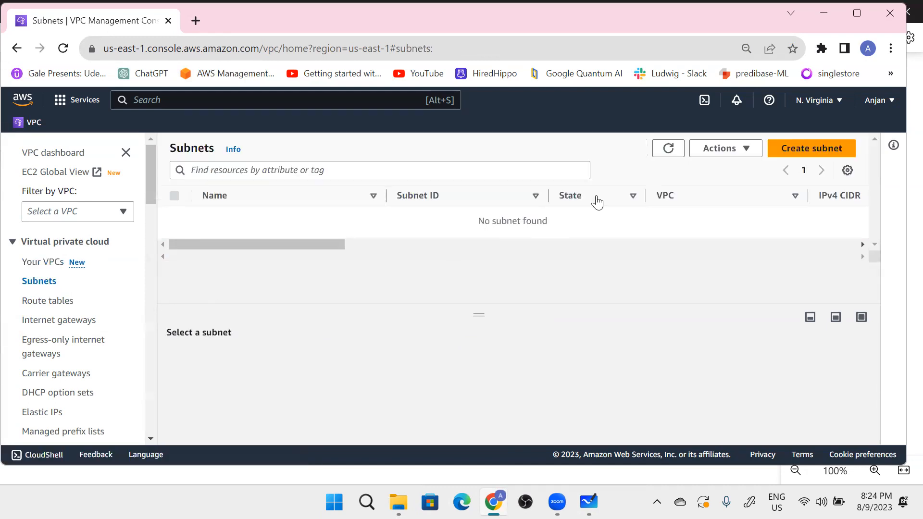
{"action": "left_click", "coordinate": [799, 153]}
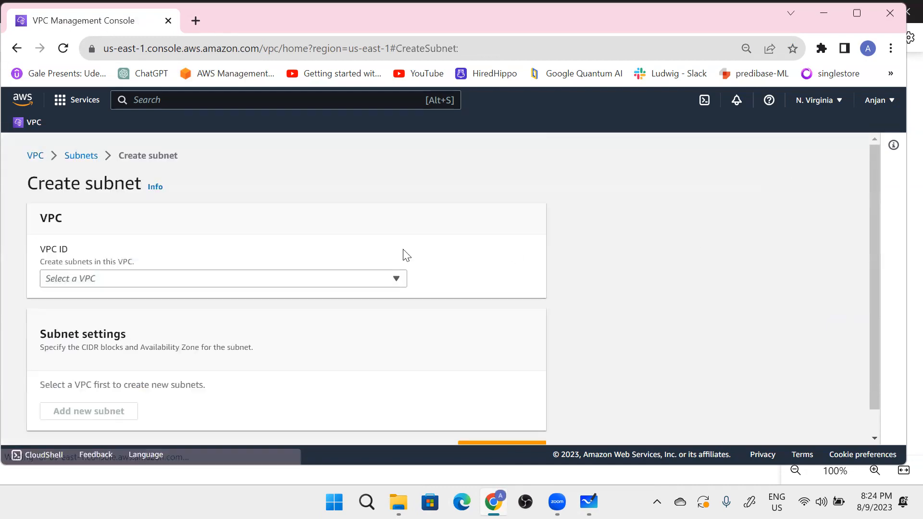
{"action": "left_click", "coordinate": [194, 284]}
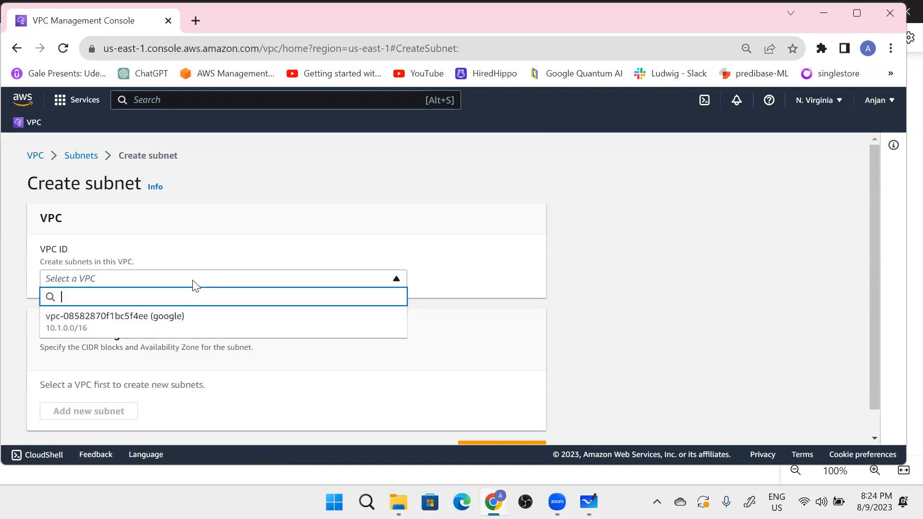
{"action": "left_click", "coordinate": [512, 219]}
{"action": "left_click", "coordinate": [330, 280]}
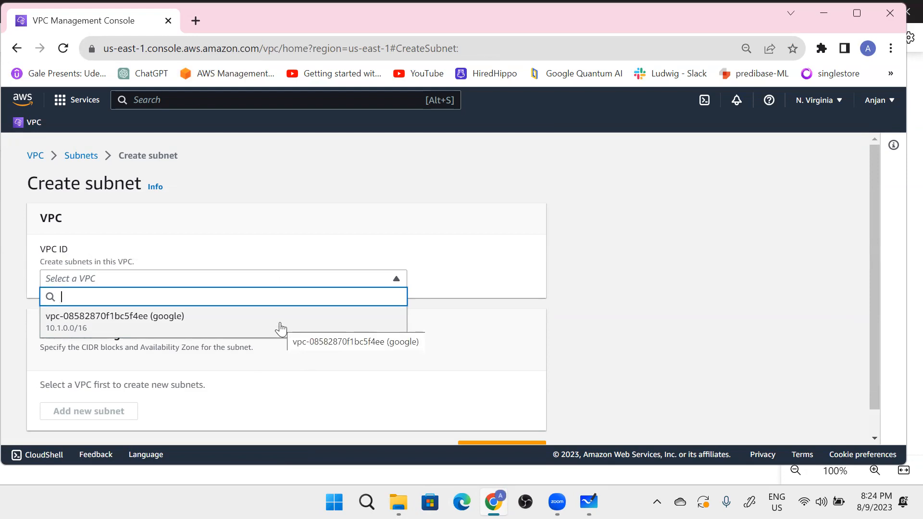
{"action": "left_click", "coordinate": [164, 329]}
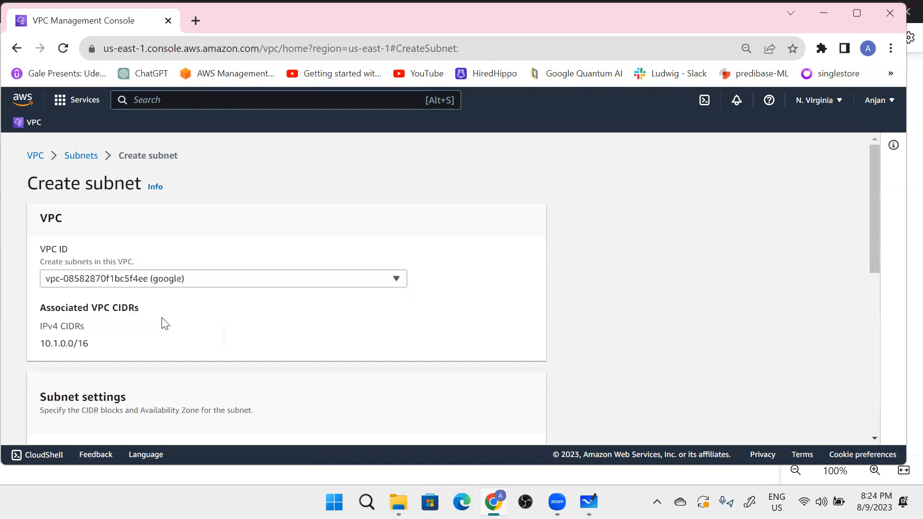
{"action": "scroll", "coordinate": [166, 321], "scroll_direction": "down", "scroll_amount": 1}
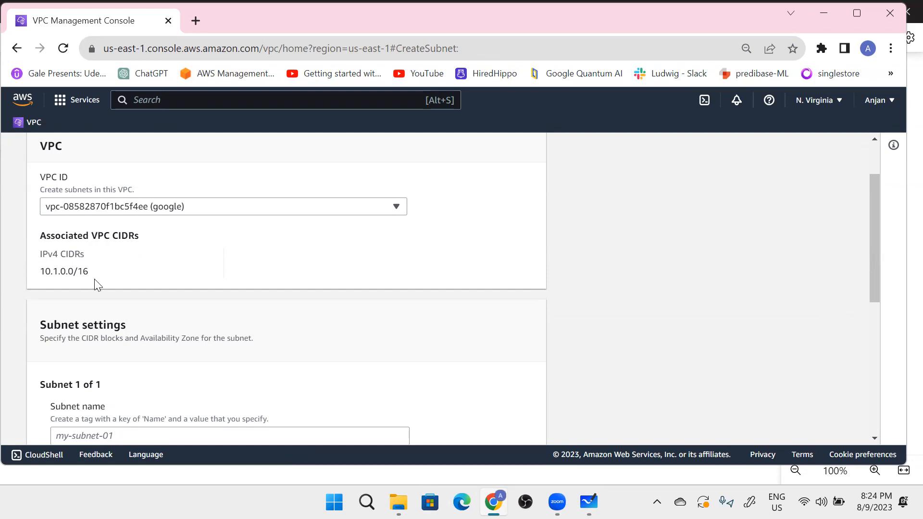
{"action": "triple_click", "coordinate": [80, 276]}
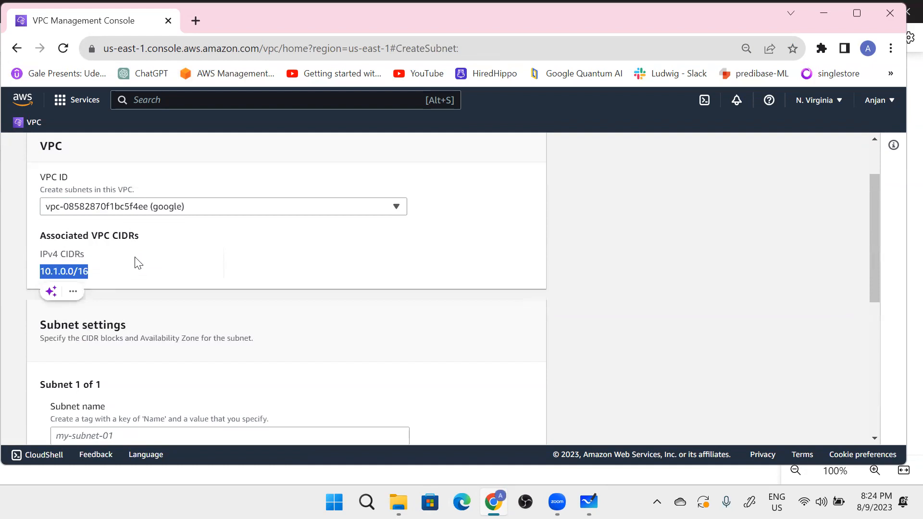
{"action": "scroll", "coordinate": [135, 262], "scroll_direction": "down", "scroll_amount": 1}
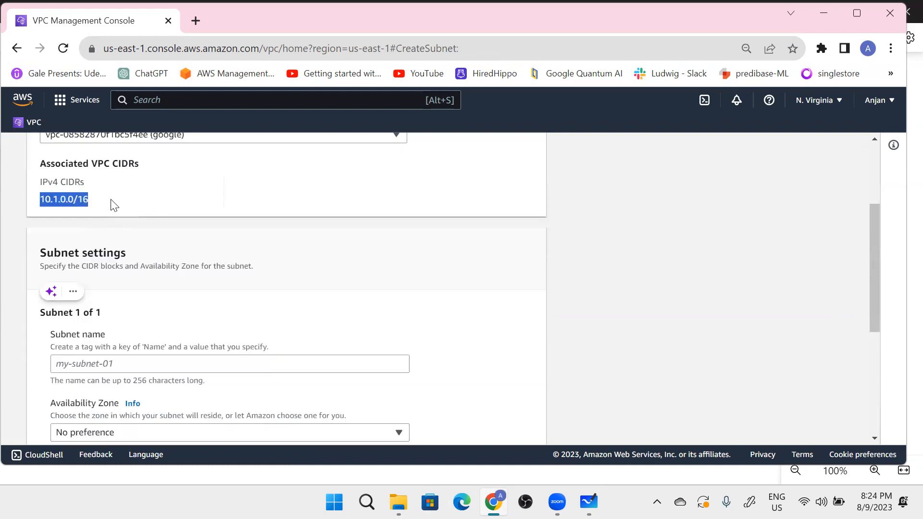
Set the new subnet's Availability Zone to US East (N. Virginia) / us-east-1a.
{"action": "scroll", "coordinate": [277, 299], "scroll_direction": "down", "scroll_amount": 2}
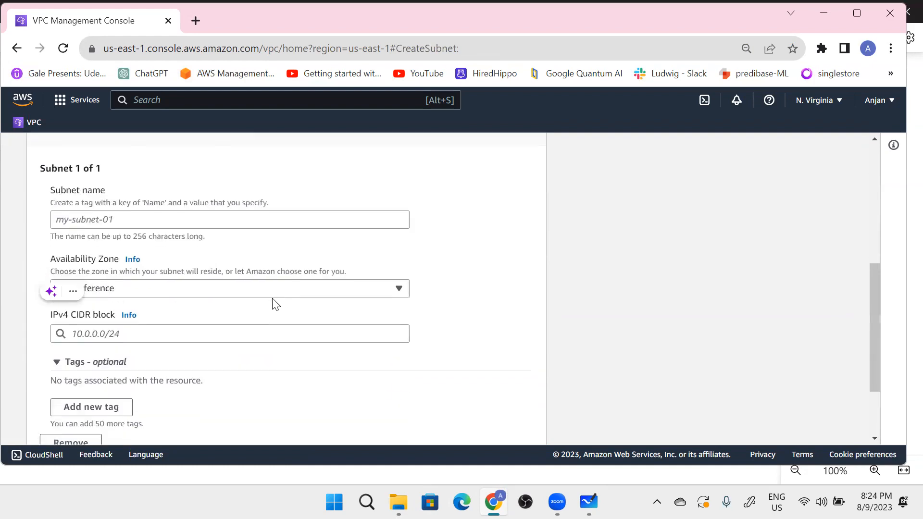
{"action": "left_click", "coordinate": [243, 285]}
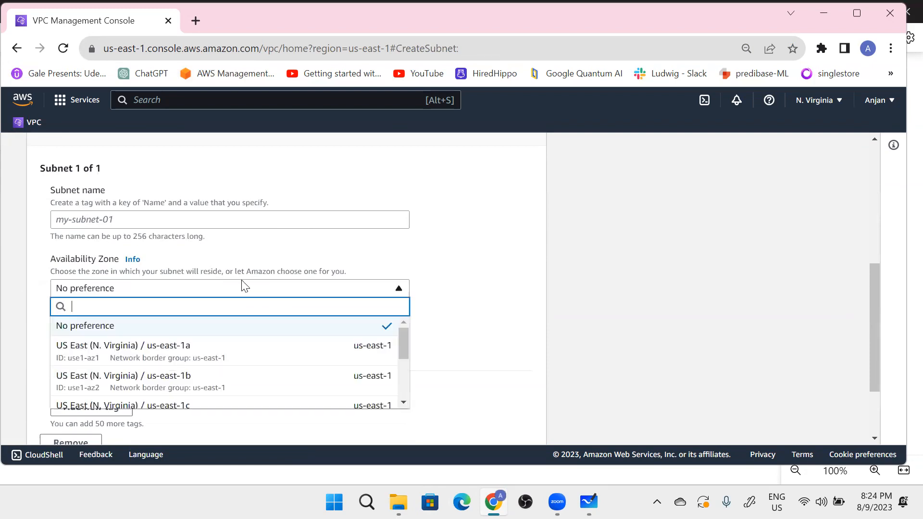
{"action": "scroll", "coordinate": [234, 357], "scroll_direction": "down", "scroll_amount": 1}
{"action": "scroll", "coordinate": [233, 356], "scroll_direction": "up", "scroll_amount": 1}
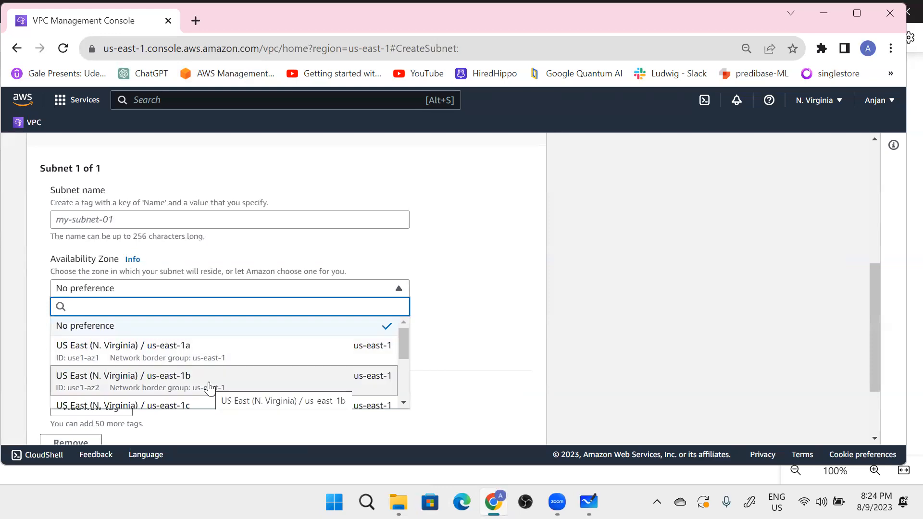
{"action": "scroll", "coordinate": [207, 381], "scroll_direction": "down", "scroll_amount": 2}
{"action": "scroll", "coordinate": [204, 370], "scroll_direction": "down", "scroll_amount": 1}
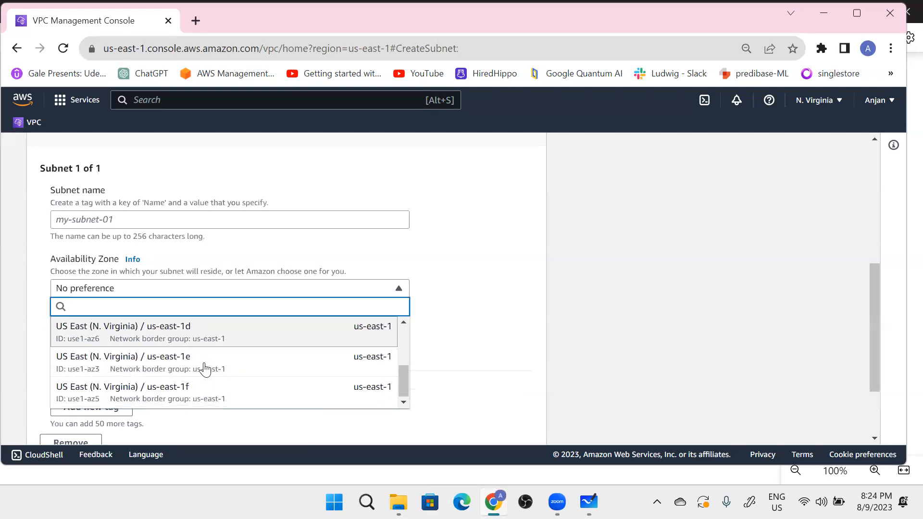
{"action": "scroll", "coordinate": [205, 370], "scroll_direction": "down", "scroll_amount": 1}
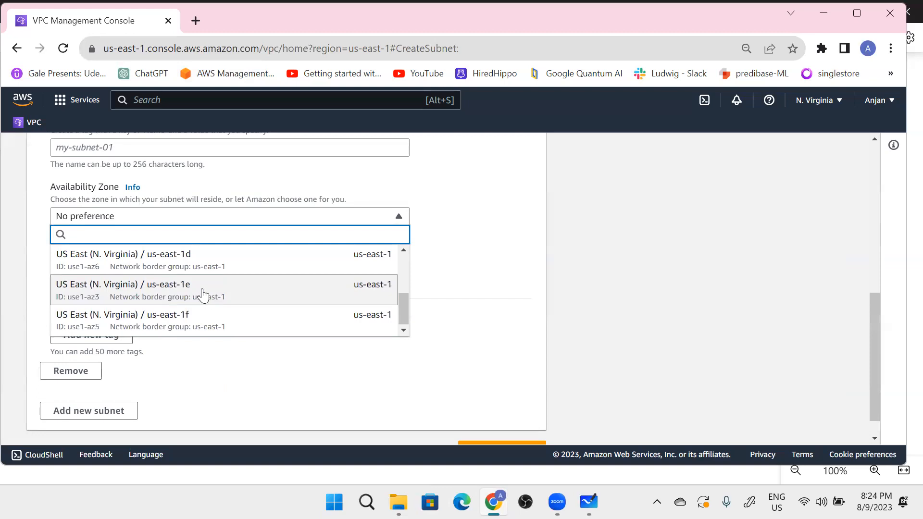
{"action": "scroll", "coordinate": [120, 216], "scroll_direction": "up", "scroll_amount": 1}
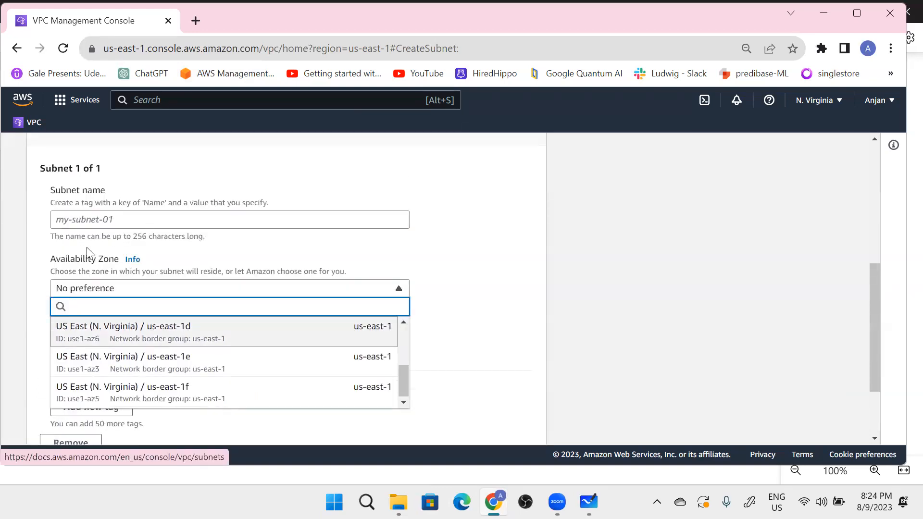
{"action": "scroll", "coordinate": [202, 353], "scroll_direction": "up", "scroll_amount": 3}
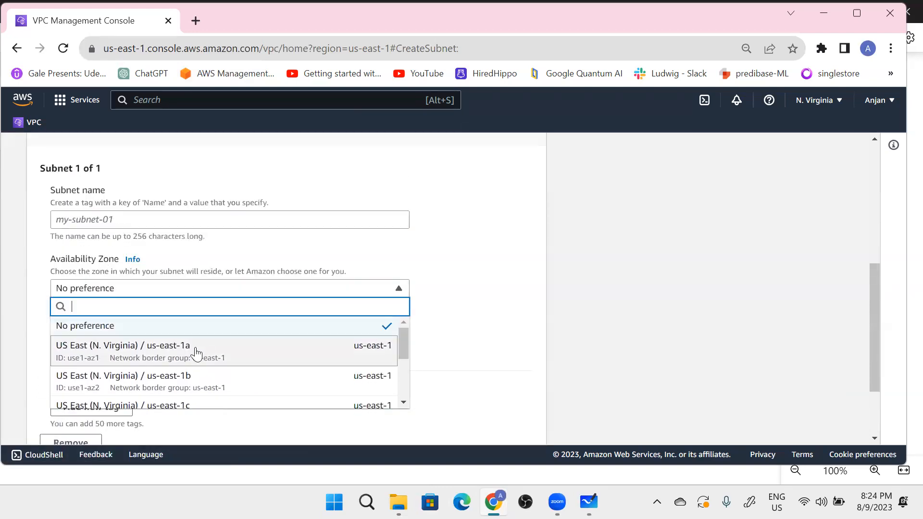
{"action": "left_click", "coordinate": [169, 355]}
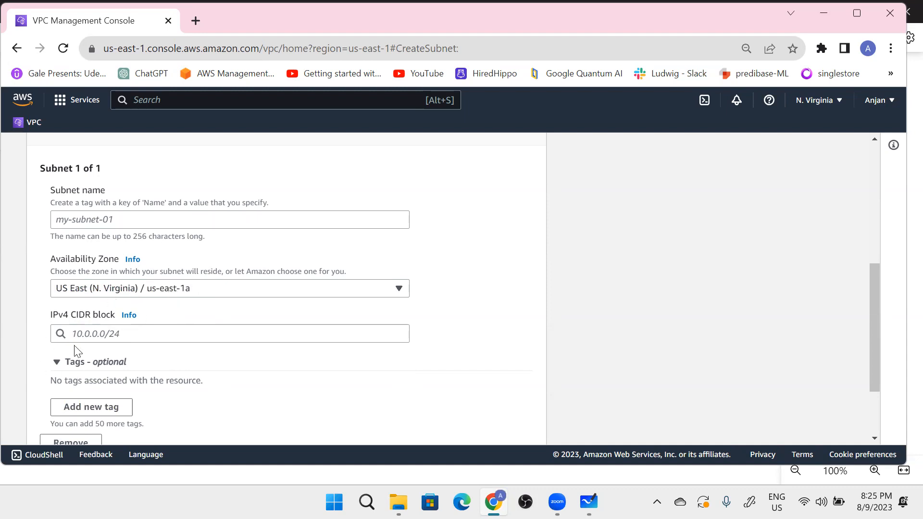
Set the subnet's IPv4 CIDR block to 10.1.1.0/24, within the google VPC's address range.
{"action": "left_click", "coordinate": [105, 333]}
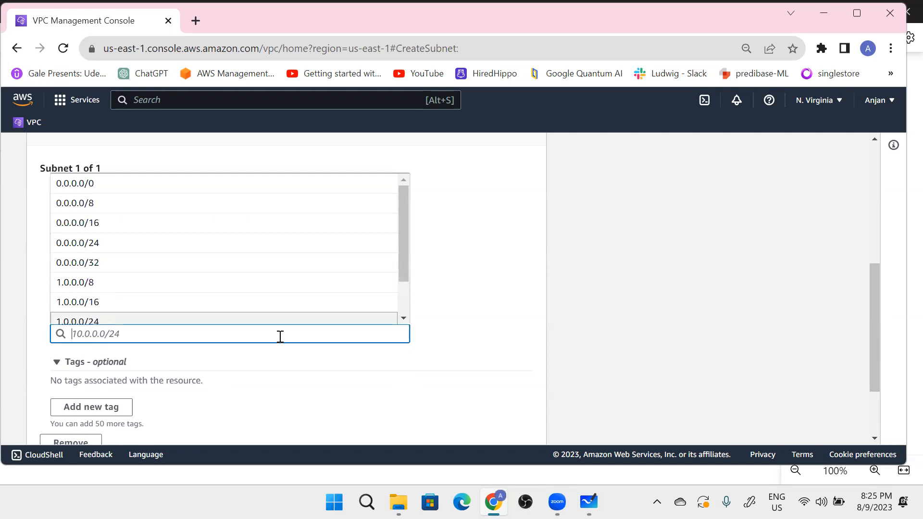
{"action": "left_click", "coordinate": [521, 339]}
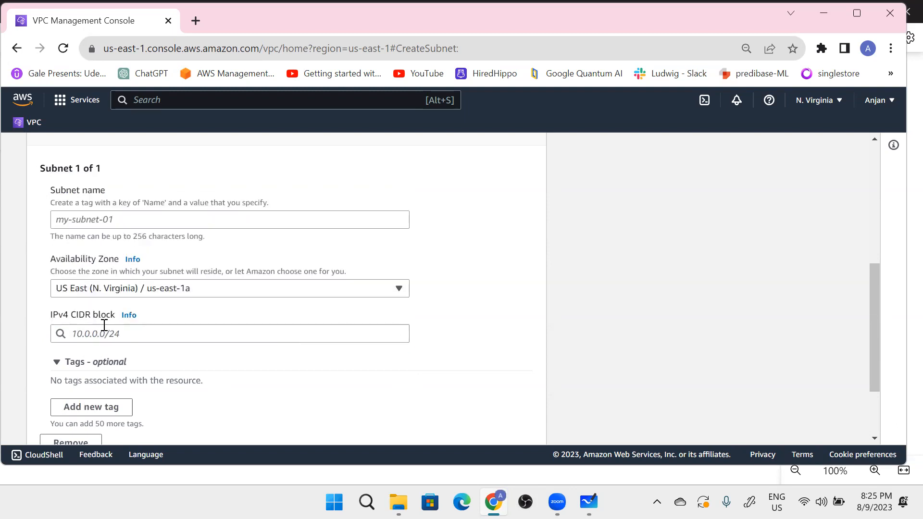
{"action": "scroll", "coordinate": [124, 331], "scroll_direction": "up", "scroll_amount": 6}
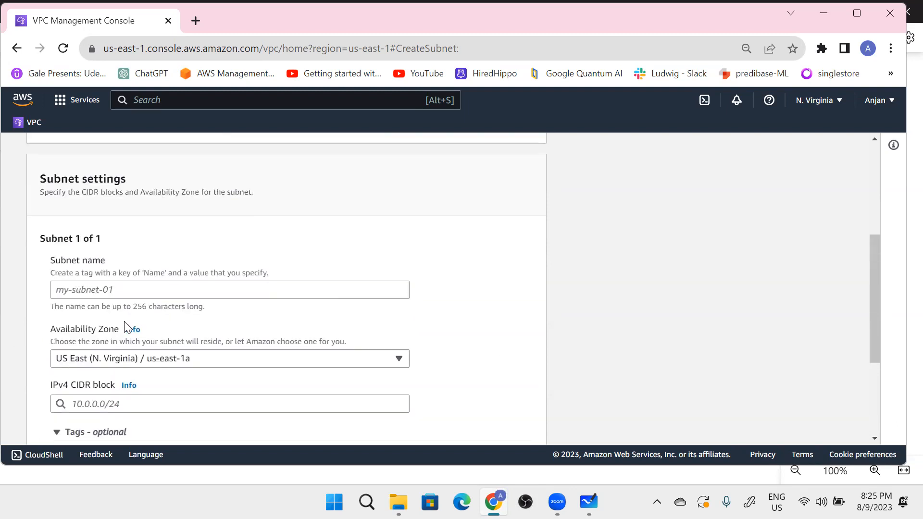
{"action": "left_click_drag", "start_coordinate": [91, 343], "coordinate": [39, 344]}
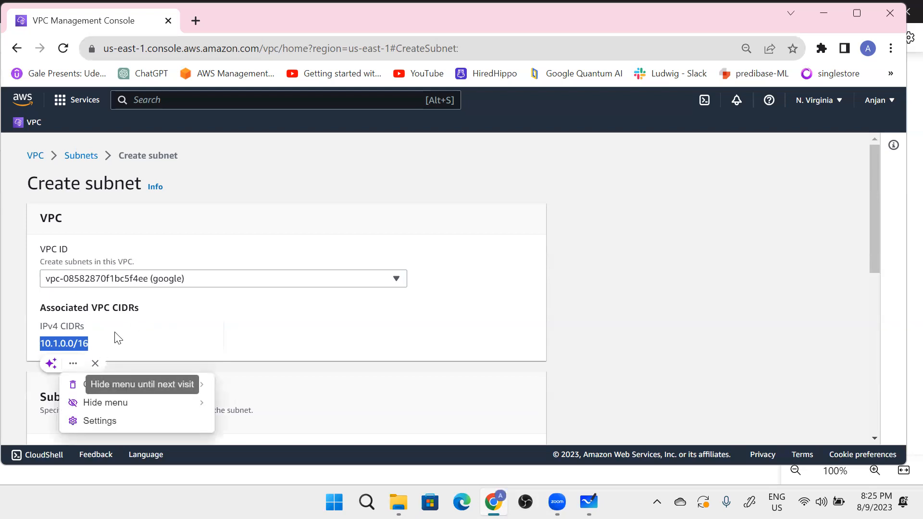
{"action": "scroll", "coordinate": [120, 337], "scroll_direction": "down", "scroll_amount": 5}
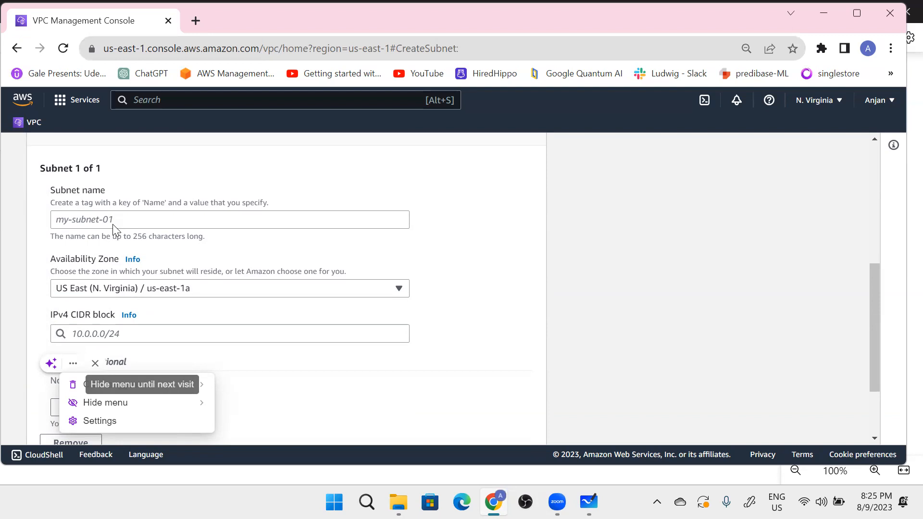
{"action": "scroll", "coordinate": [116, 245], "scroll_direction": "down", "scroll_amount": 2}
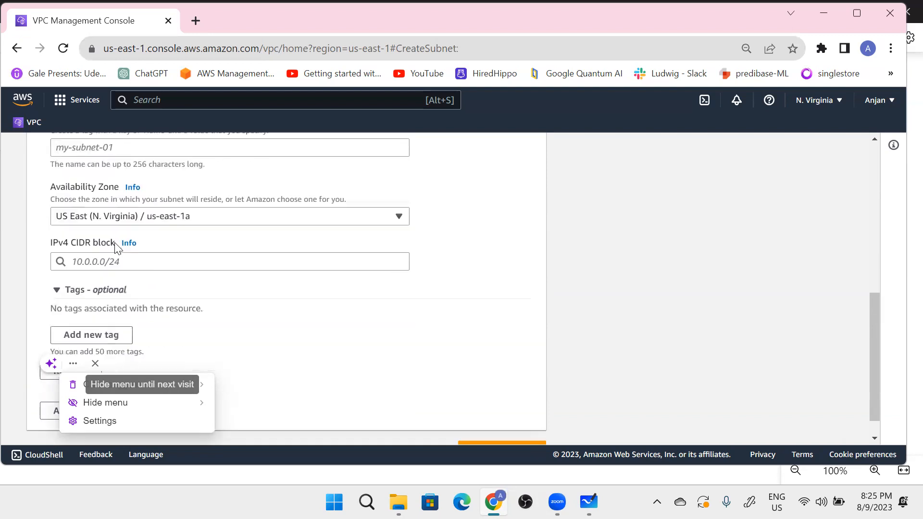
{"action": "left_click", "coordinate": [98, 262]}
{"action": "type", "text": "10.1.1.0/24"}
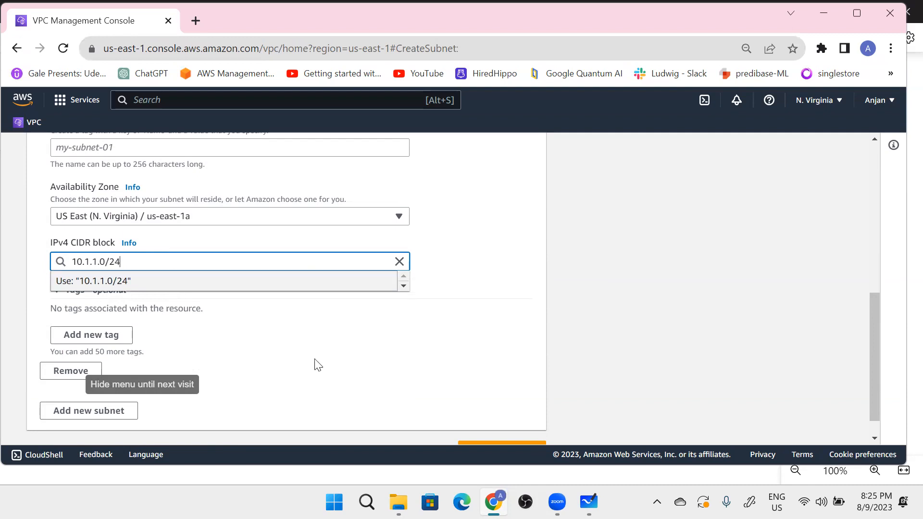
{"action": "left_click", "coordinate": [377, 317]}
Create the subnet with the name googleSN1 and select it in the subnets list.
{"action": "scroll", "coordinate": [233, 200], "scroll_direction": "up", "scroll_amount": 2}
{"action": "left_click", "coordinate": [235, 219]}
{"action": "type", "text": "g"}
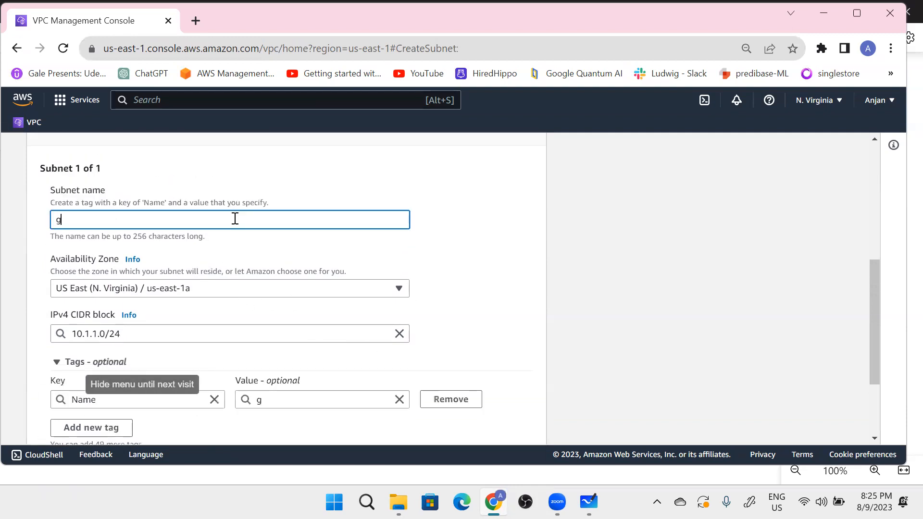
{"action": "type", "text": "oogleSN1"}
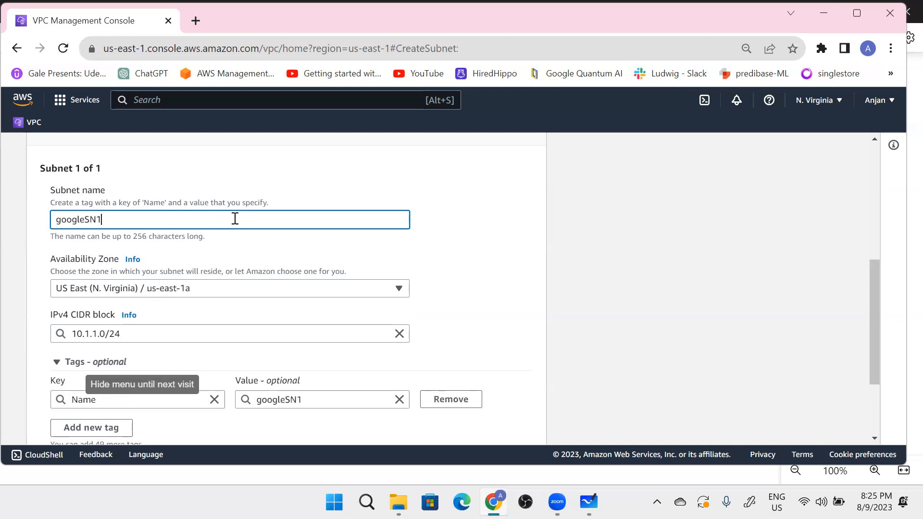
{"action": "scroll", "coordinate": [219, 219], "scroll_direction": "down", "scroll_amount": 3}
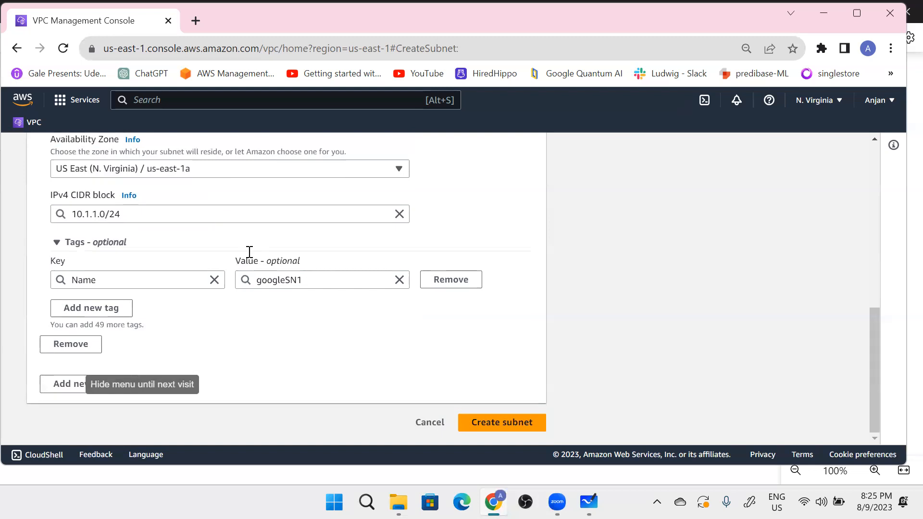
{"action": "left_click", "coordinate": [490, 423]}
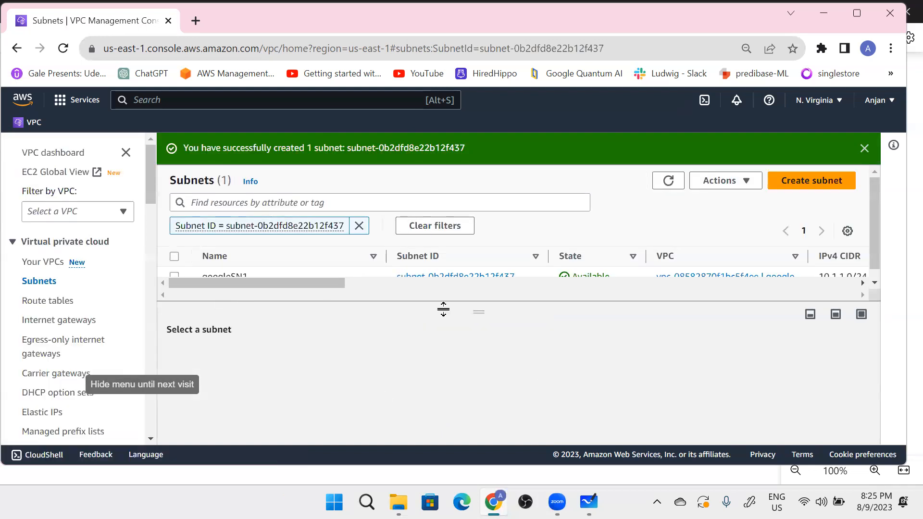
{"action": "left_click_drag", "start_coordinate": [480, 311], "coordinate": [483, 398]}
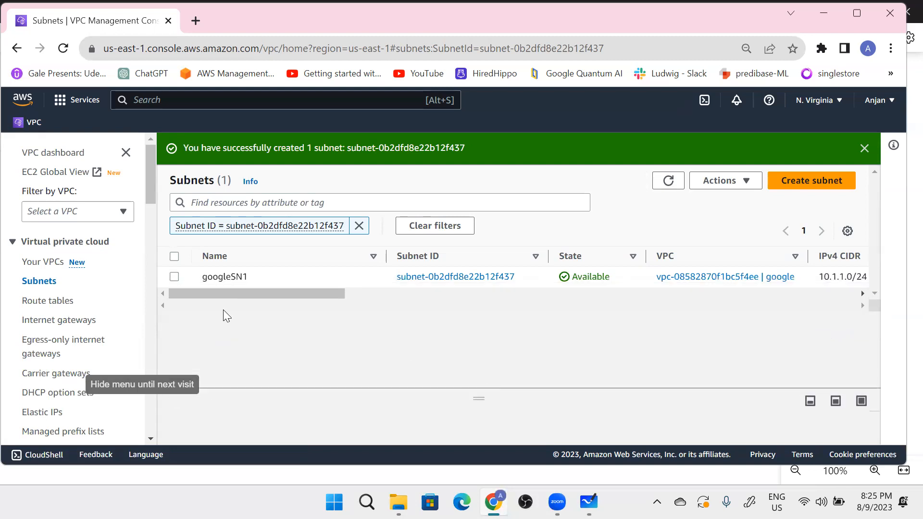
{"action": "left_click", "coordinate": [178, 274]}
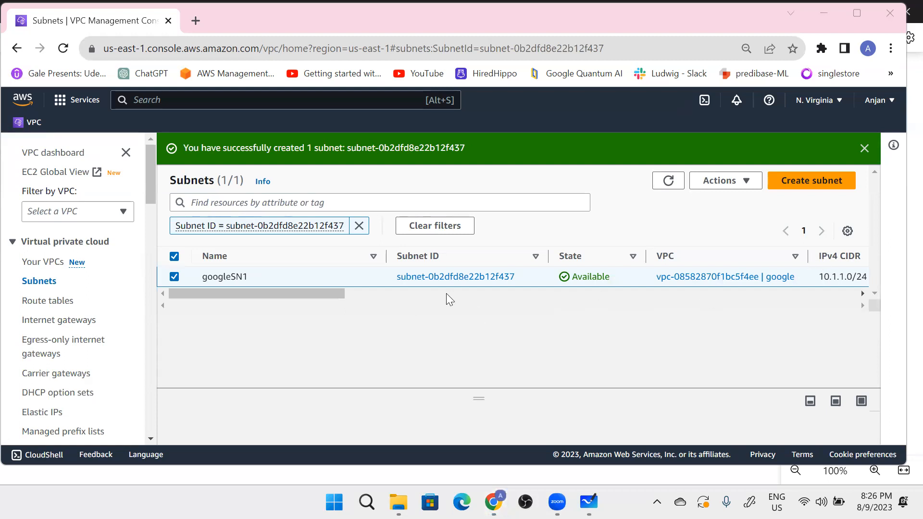
Create an internet gateway with the name tag googleIGW.
{"action": "left_click", "coordinate": [52, 322]}
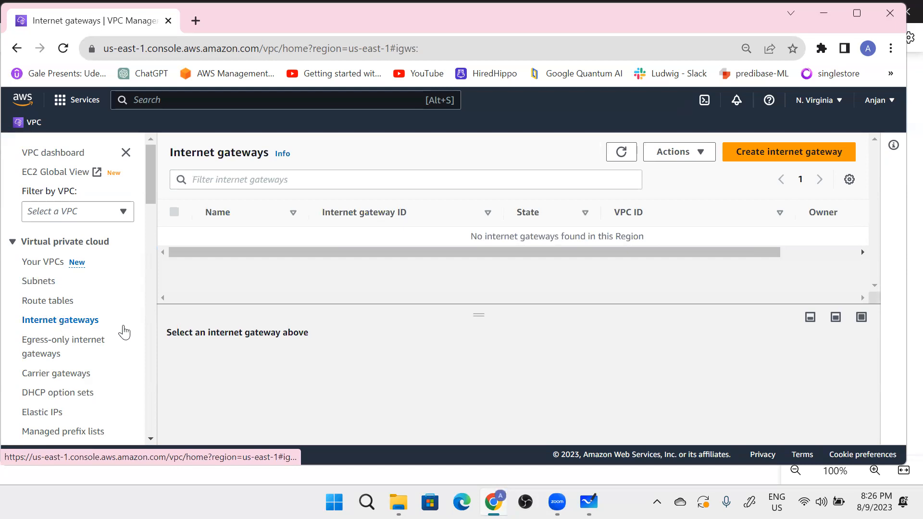
{"action": "left_click", "coordinate": [752, 156]}
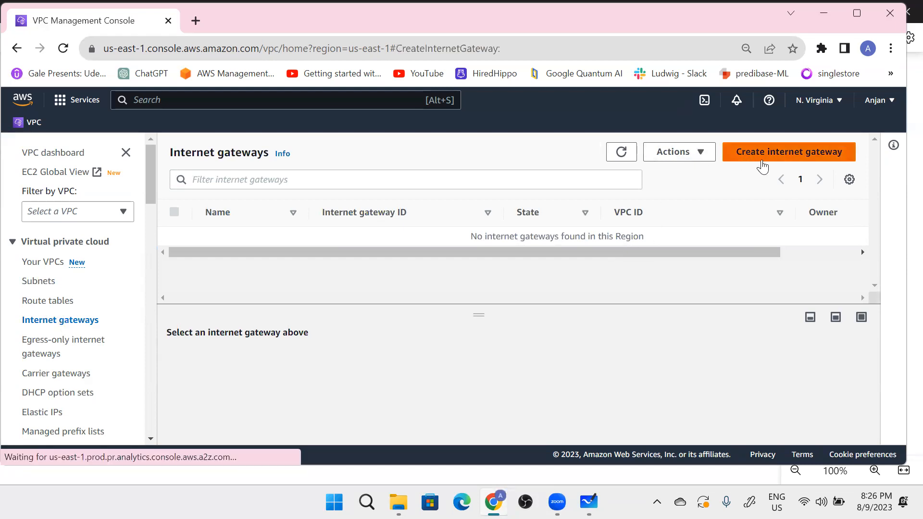
{"action": "left_click", "coordinate": [186, 327]}
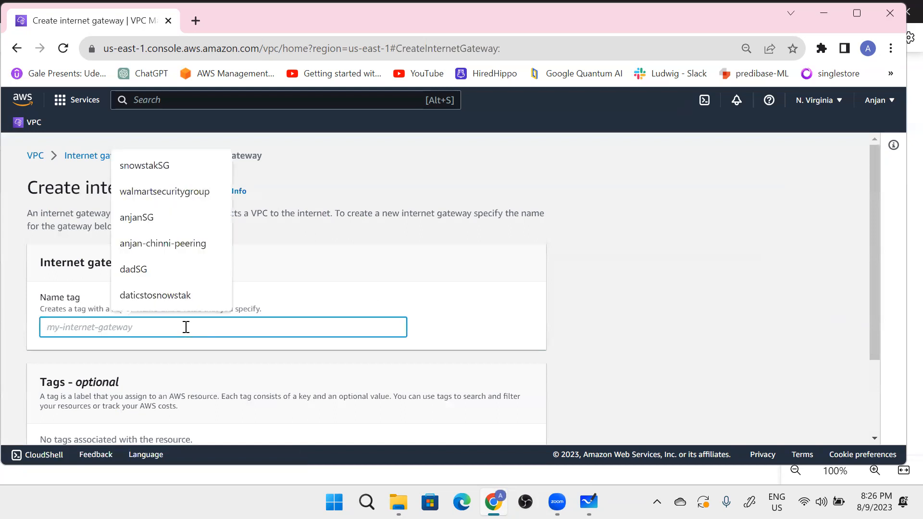
{"action": "type", "text": "google"}
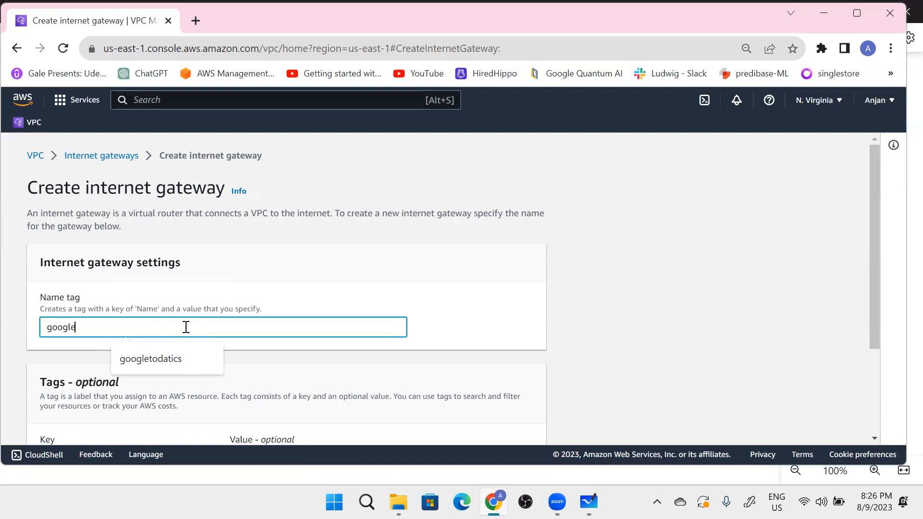
{"action": "type", "text": "l"}
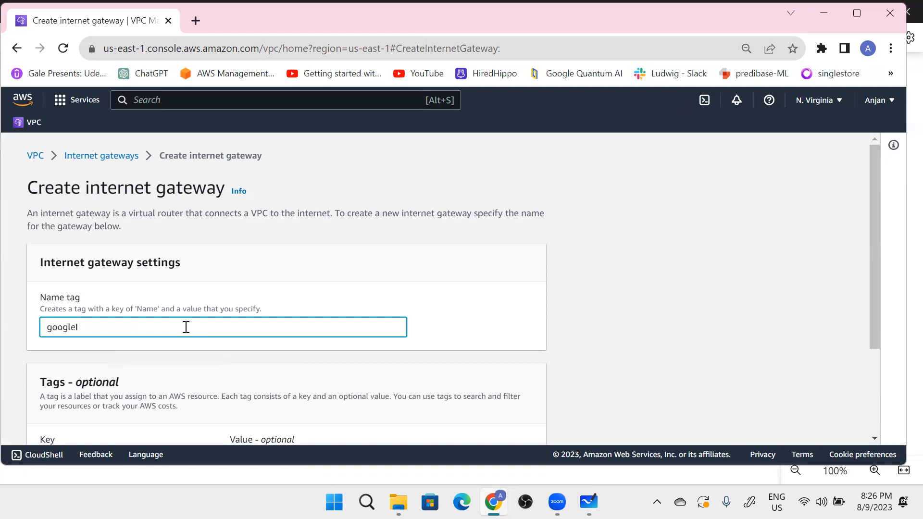
{"action": "scroll", "coordinate": [226, 346], "scroll_direction": "down", "scroll_amount": 3}
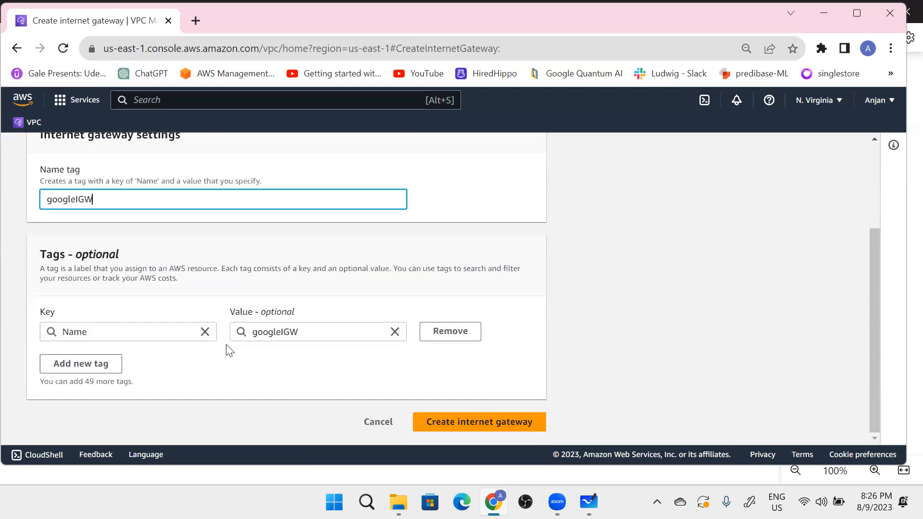
{"action": "left_click", "coordinate": [492, 423]}
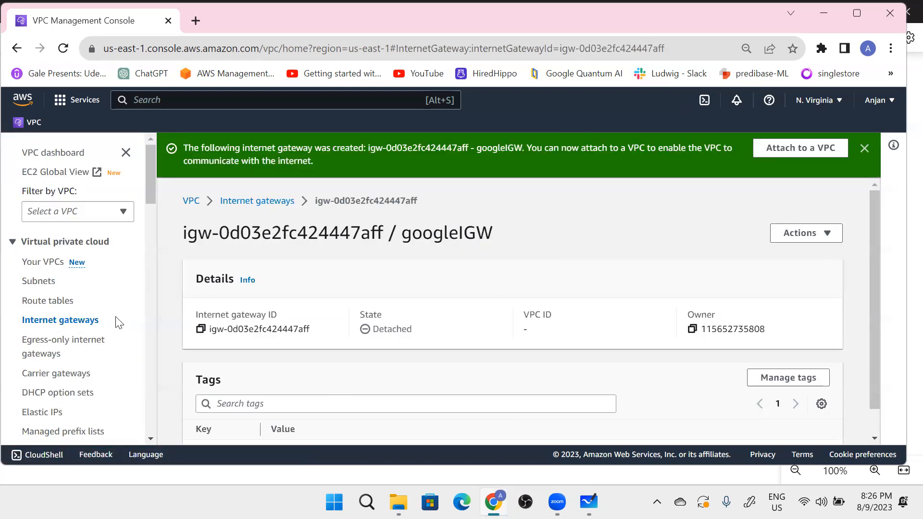
Attach the googleIGW internet gateway to the google VPC.
{"action": "left_click", "coordinate": [53, 321]}
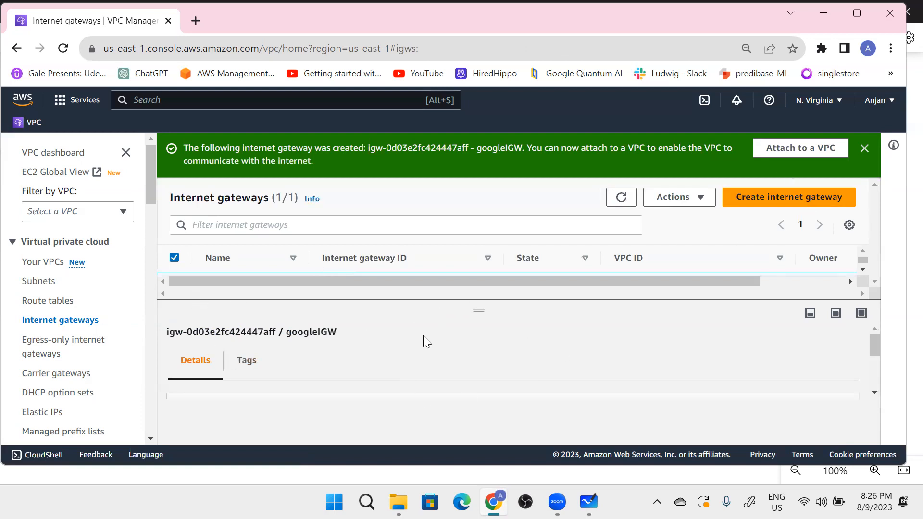
{"action": "left_click_drag", "start_coordinate": [482, 304], "coordinate": [495, 388]}
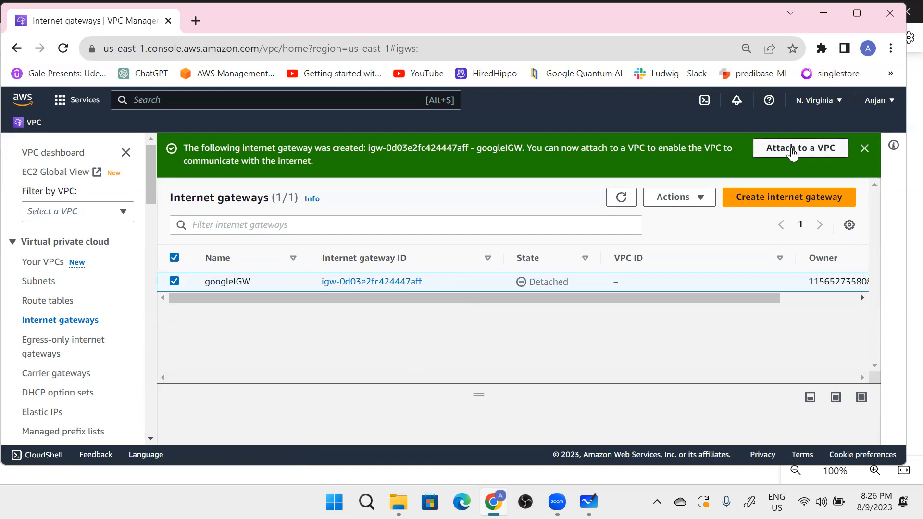
{"action": "left_click", "coordinate": [174, 282]}
{"action": "left_click", "coordinate": [174, 281]}
{"action": "left_click", "coordinate": [705, 199]}
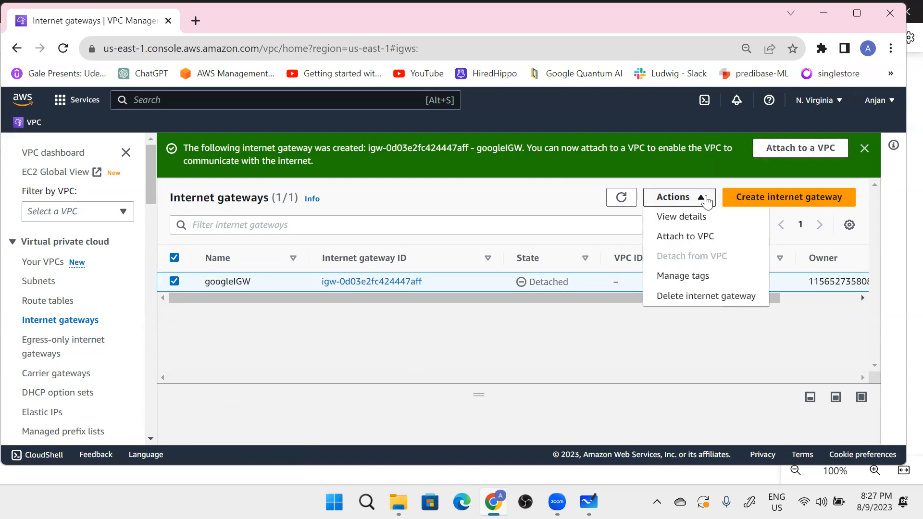
{"action": "left_click", "coordinate": [683, 240]}
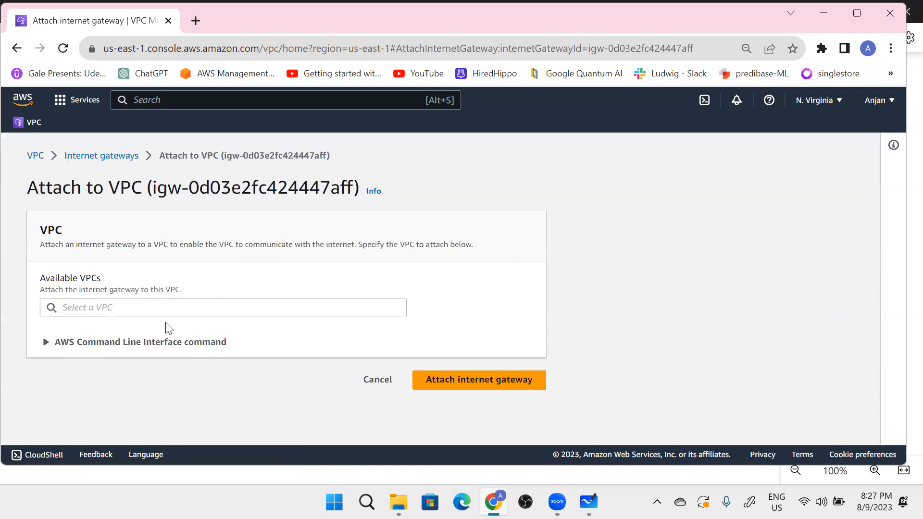
{"action": "left_click", "coordinate": [194, 306]}
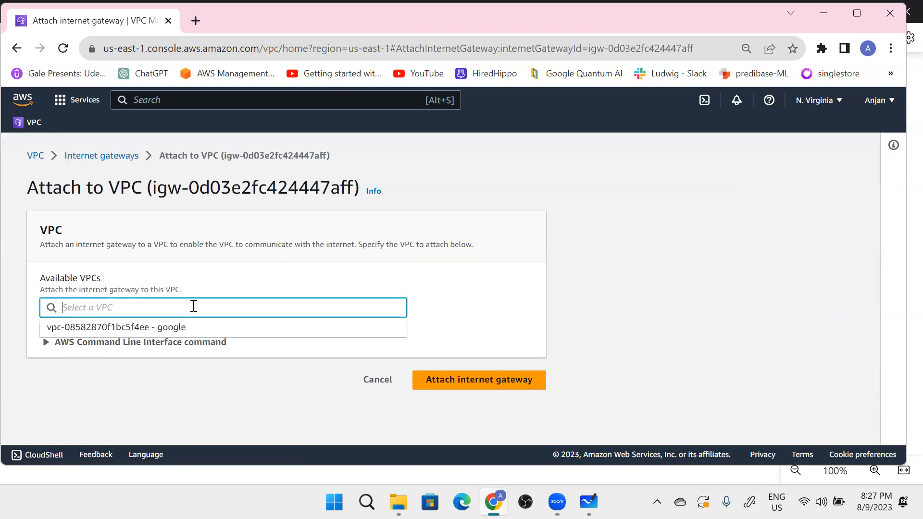
{"action": "left_click", "coordinate": [198, 329]}
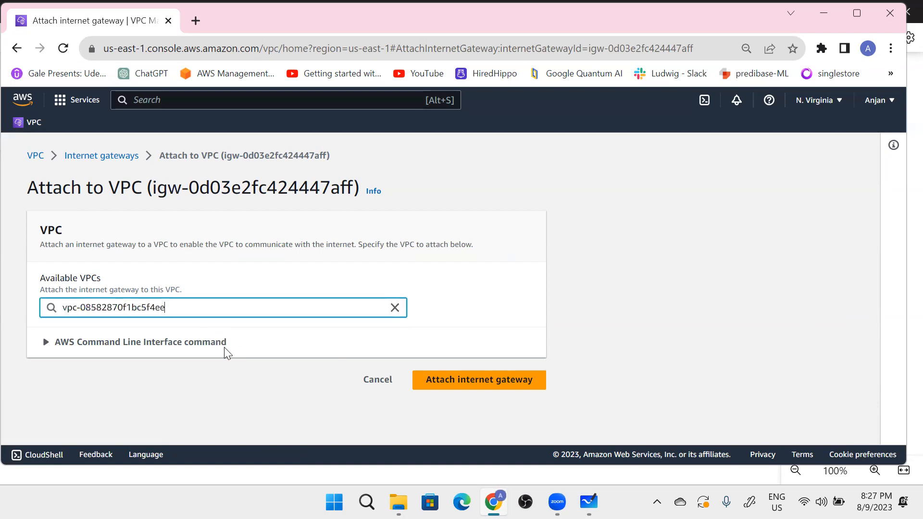
{"action": "left_click", "coordinate": [457, 380]}
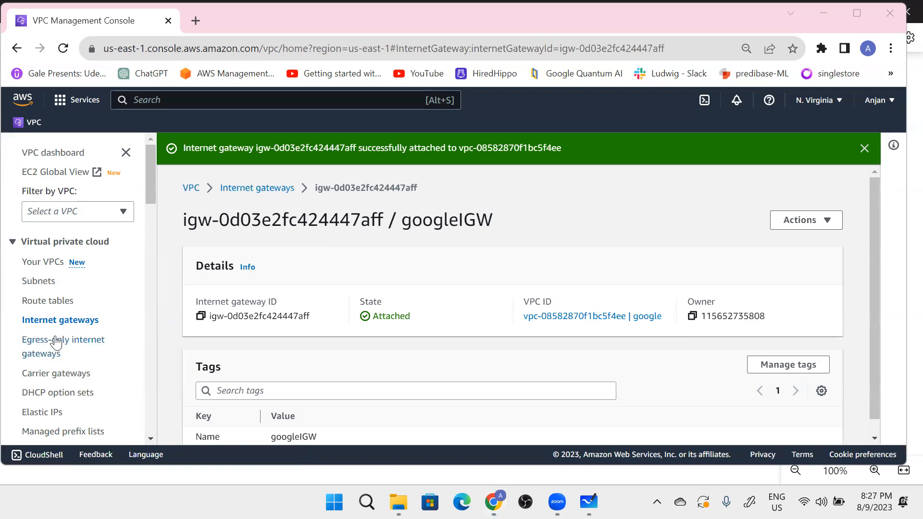
Open the VPC's route tables and start a new route table named googleROUTE.
{"action": "left_click", "coordinate": [67, 302]}
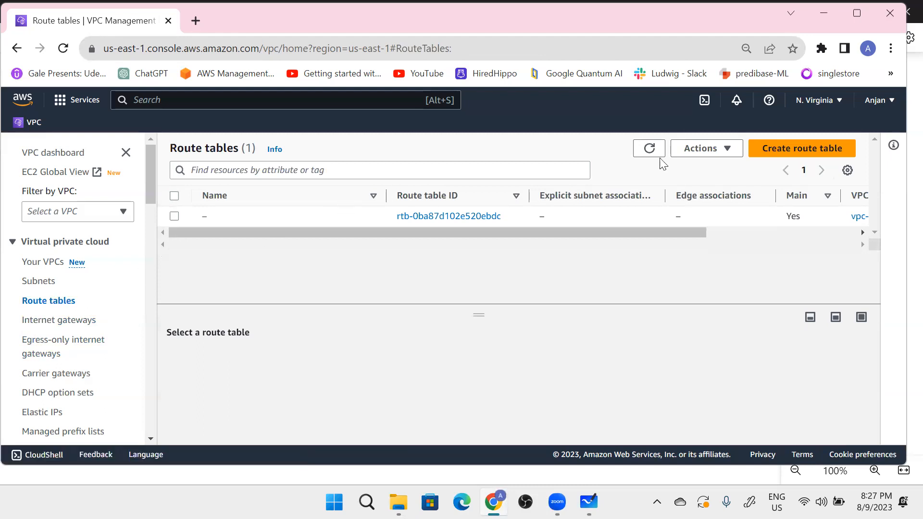
{"action": "left_click_drag", "start_coordinate": [546, 215], "coordinate": [342, 219]}
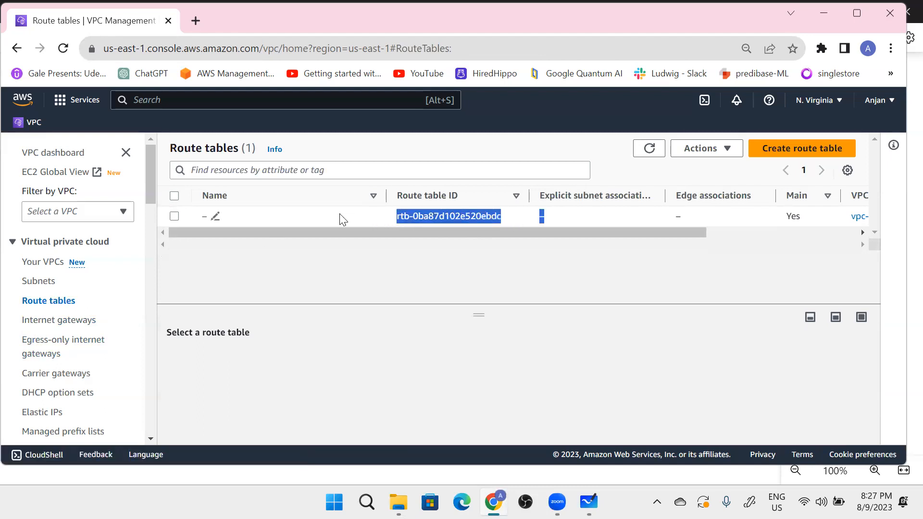
{"action": "left_click", "coordinate": [341, 218]}
{"action": "left_click", "coordinate": [492, 287]}
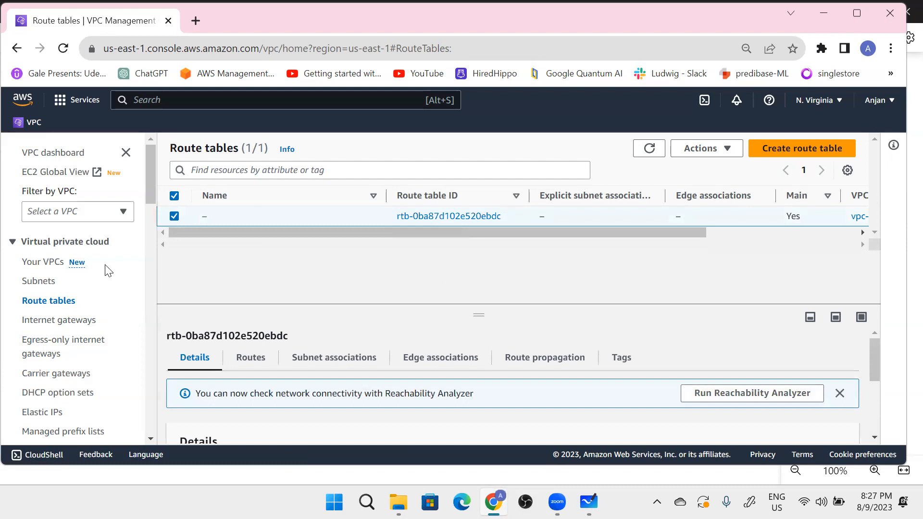
{"action": "left_click", "coordinate": [175, 217]}
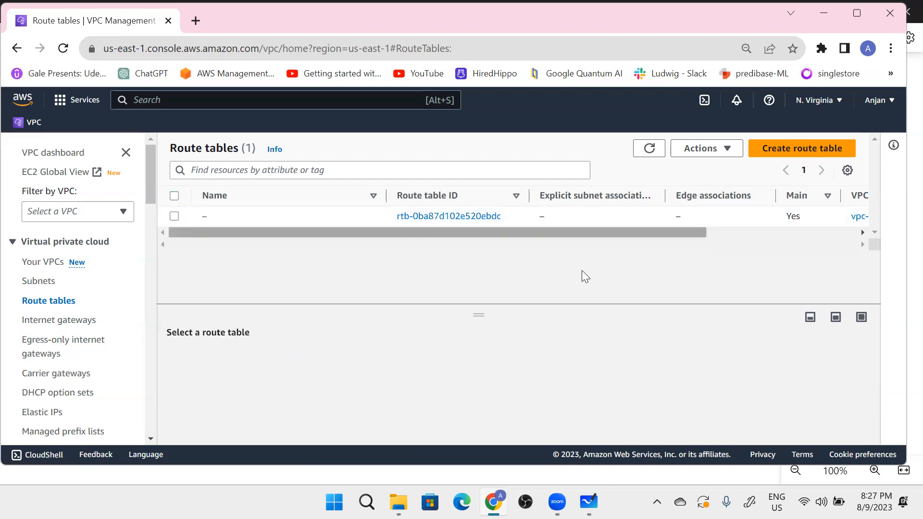
{"action": "left_click", "coordinate": [776, 148]}
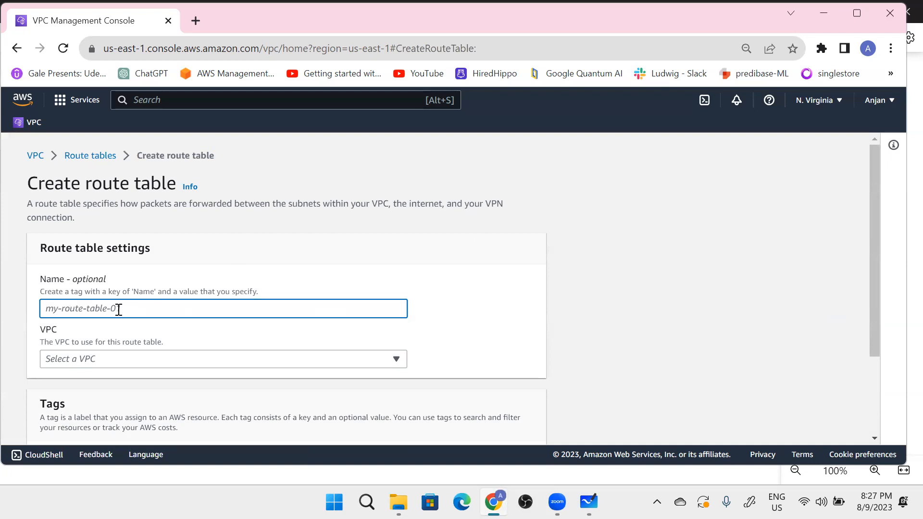
{"action": "type", "text": "googleROUT"}
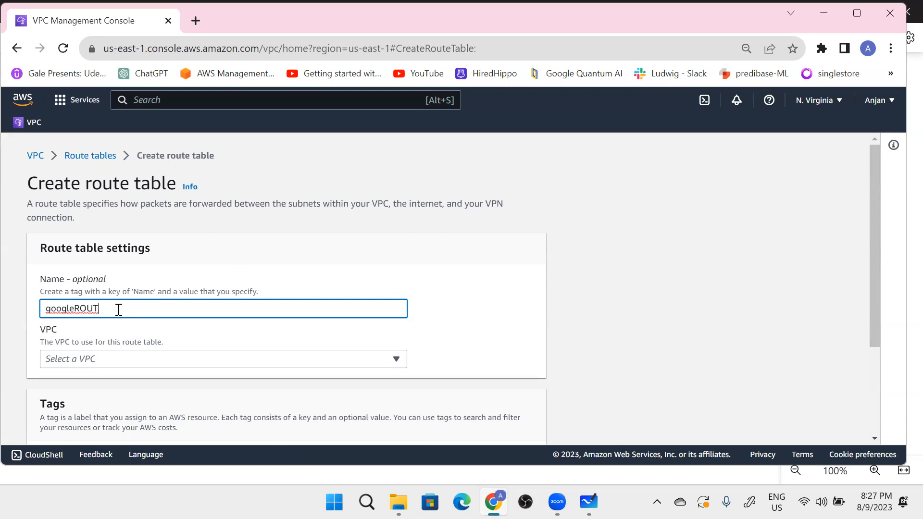
{"action": "type", "text": "E"}
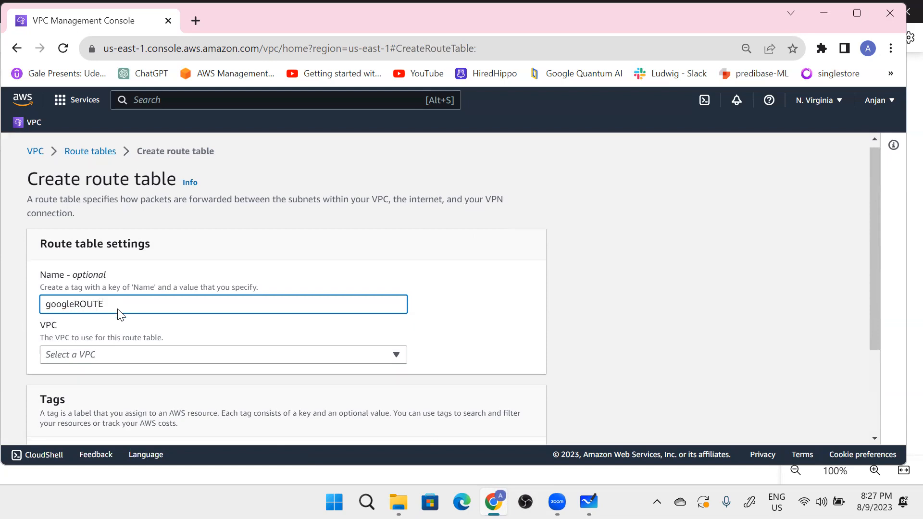
Assign the new route table to the google VPC and create it.
{"action": "scroll", "coordinate": [128, 233], "scroll_direction": "down", "scroll_amount": 3}
{"action": "left_click", "coordinate": [133, 233]}
{"action": "left_click", "coordinate": [113, 263]}
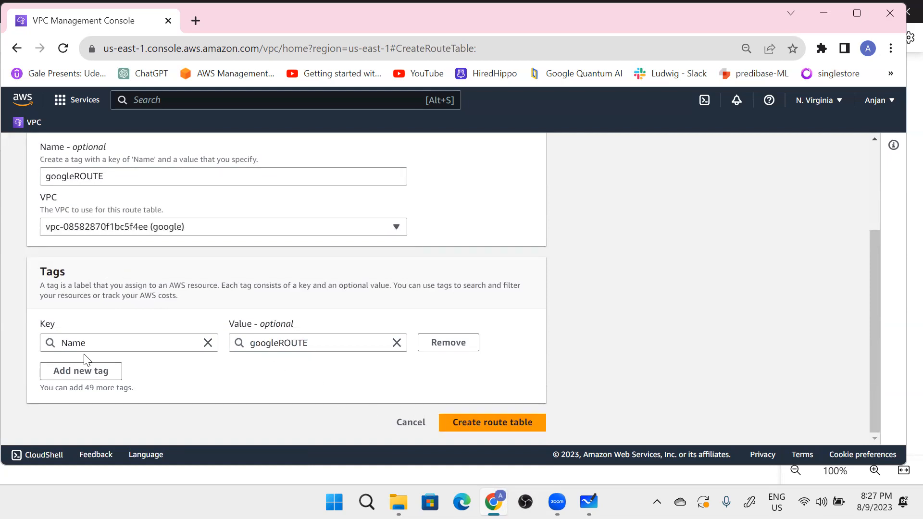
{"action": "left_click", "coordinate": [470, 419]}
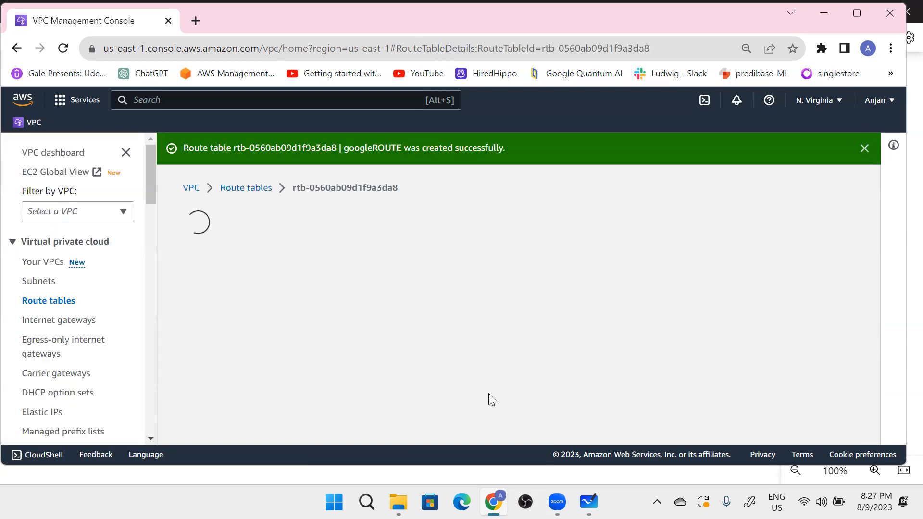
Explicitly associate the googleSN1 subnet with the googleROUTE route table and save the association.
{"action": "scroll", "coordinate": [392, 341], "scroll_direction": "down", "scroll_amount": 4}
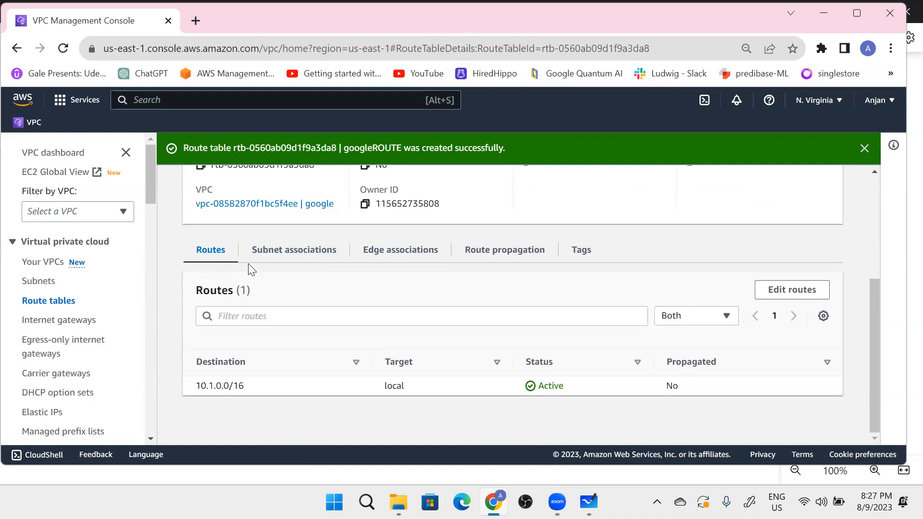
{"action": "left_click", "coordinate": [306, 259]}
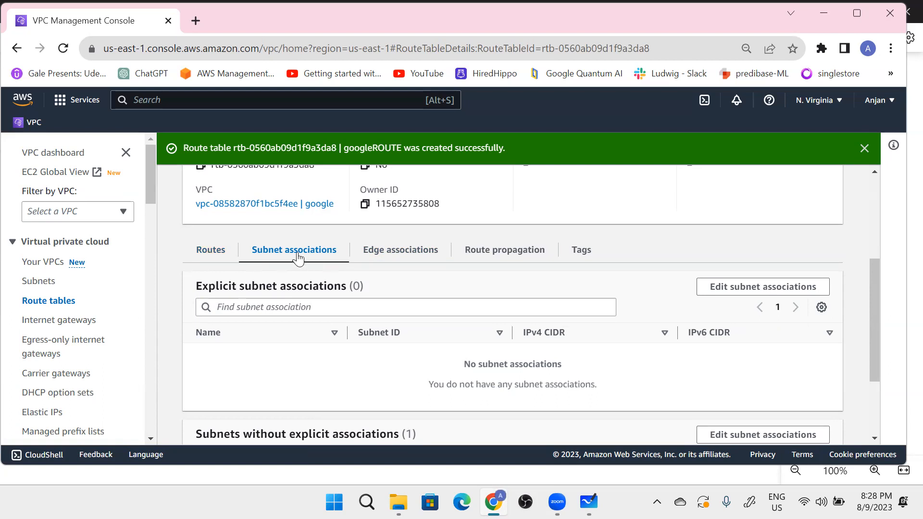
{"action": "scroll", "coordinate": [370, 319], "scroll_direction": "down", "scroll_amount": 1}
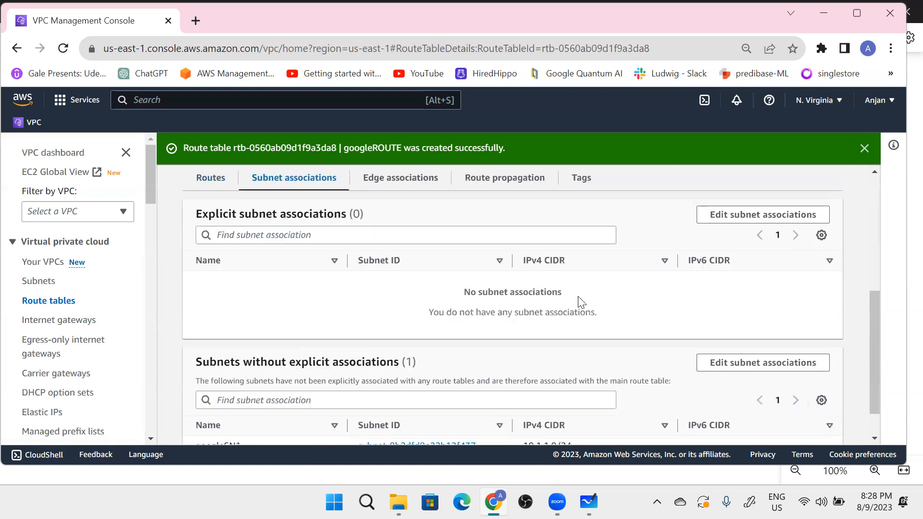
{"action": "left_click_drag", "start_coordinate": [587, 294], "coordinate": [443, 294]}
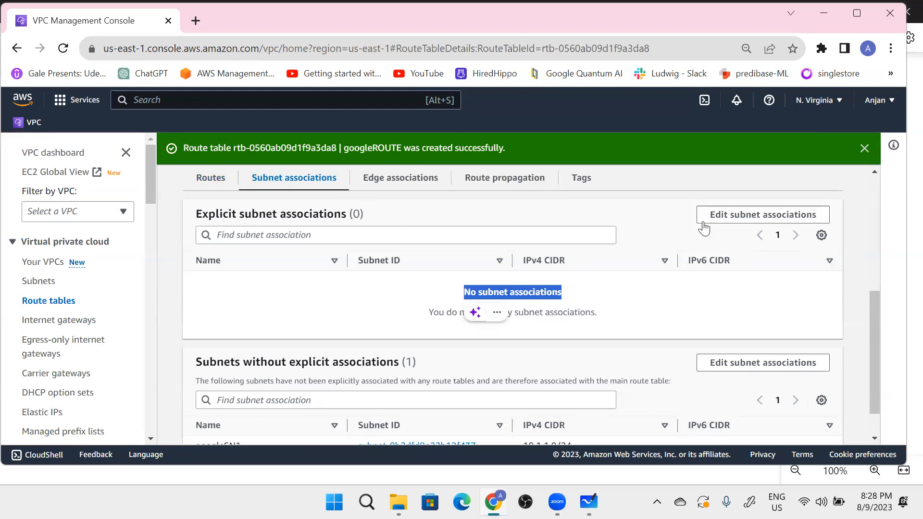
{"action": "left_click", "coordinate": [737, 215]}
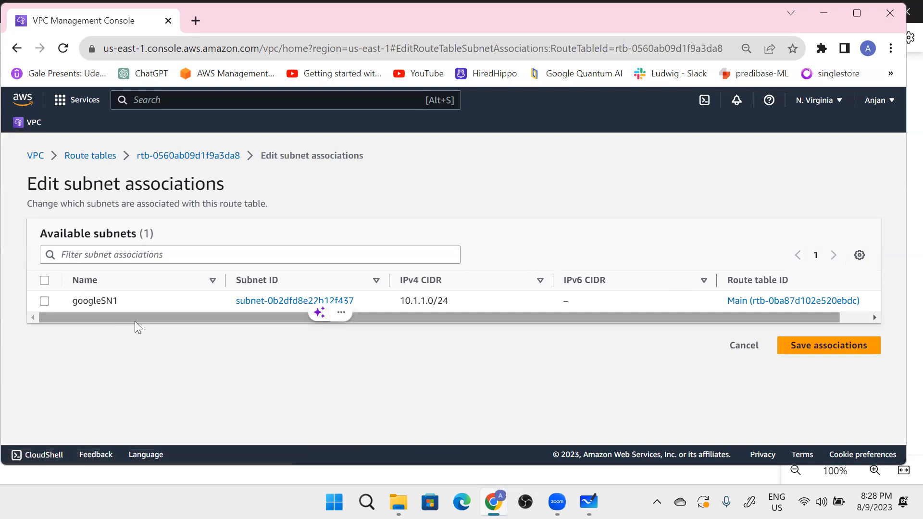
{"action": "left_click", "coordinate": [43, 282]}
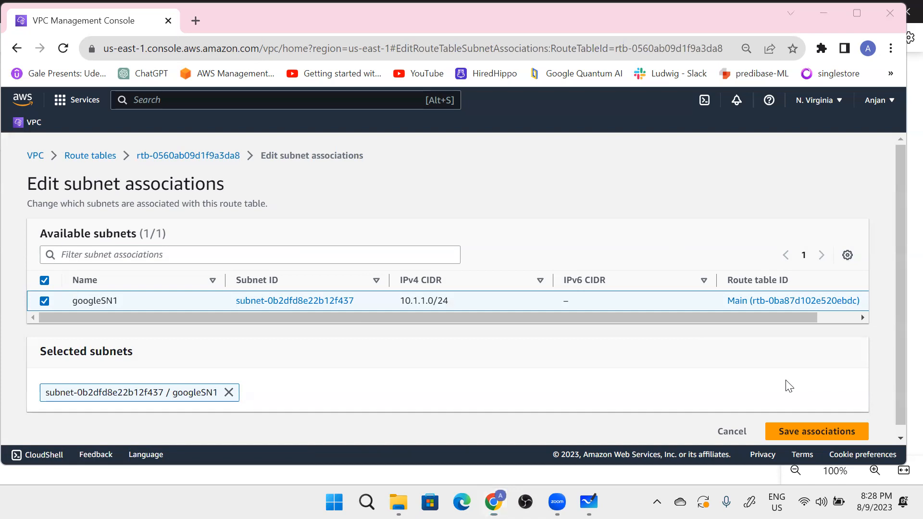
{"action": "left_click", "coordinate": [788, 430]}
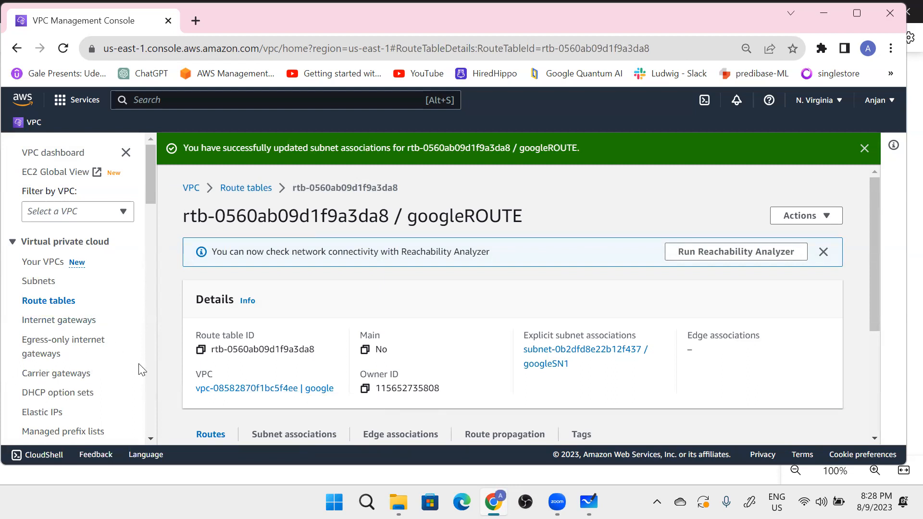
Select googleROUTE in the route tables list and open its routes for editing.
{"action": "left_click", "coordinate": [27, 305]}
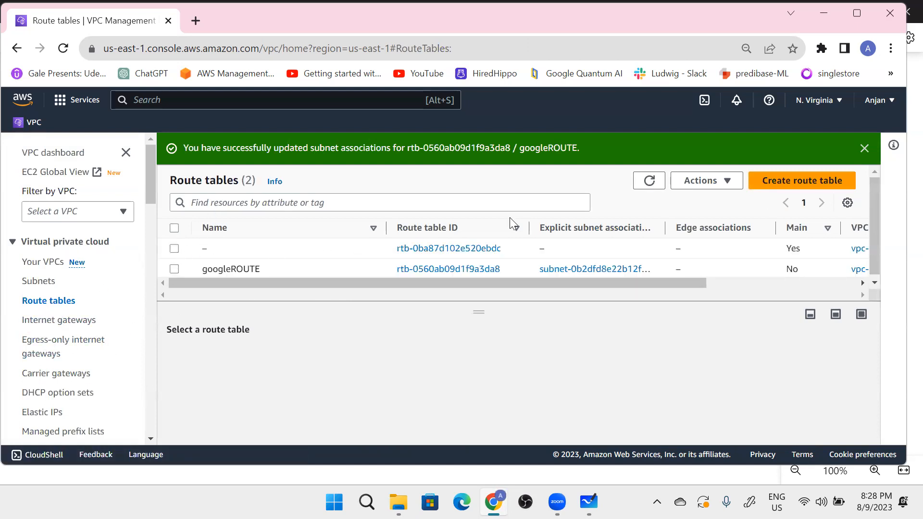
{"action": "left_click", "coordinate": [175, 267]}
{"action": "scroll", "coordinate": [238, 361], "scroll_direction": "down", "scroll_amount": 2}
{"action": "scroll", "coordinate": [240, 343], "scroll_direction": "up", "scroll_amount": 2}
{"action": "left_click", "coordinate": [250, 354]}
{"action": "scroll", "coordinate": [448, 289], "scroll_direction": "down", "scroll_amount": 1}
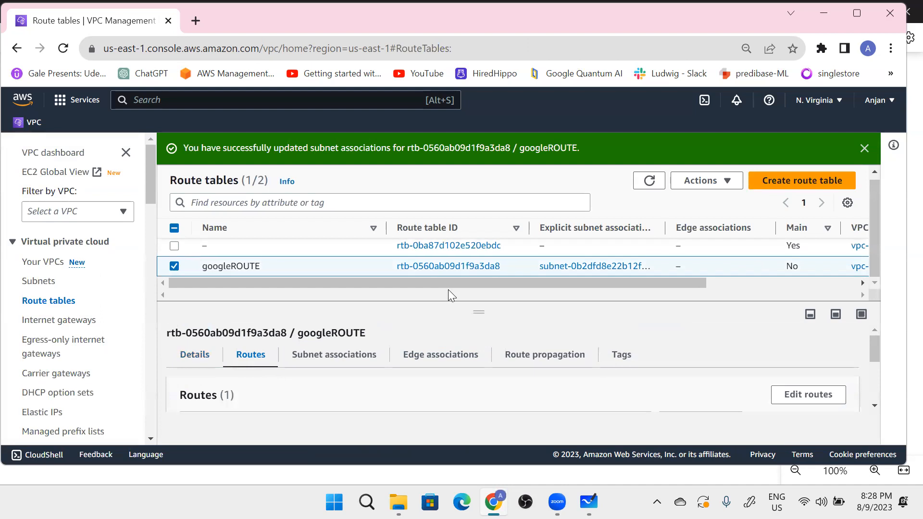
{"action": "left_click", "coordinate": [828, 401]}
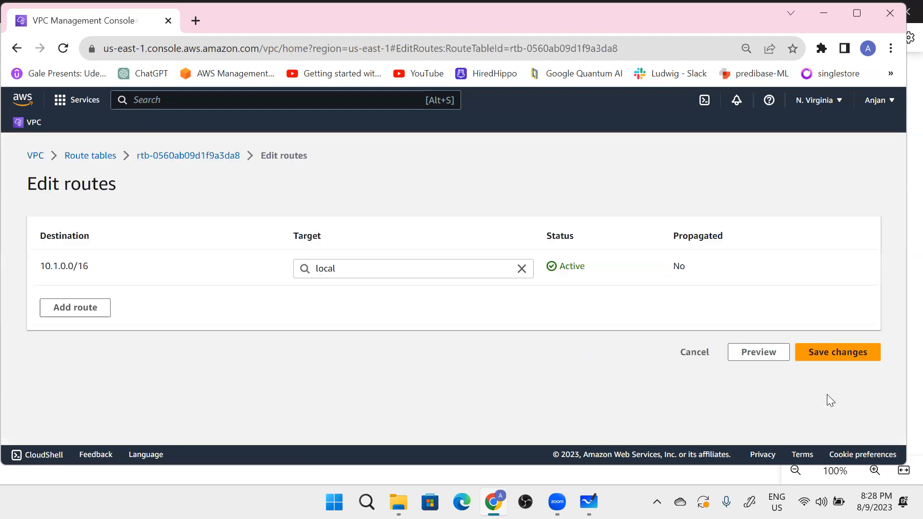
Add a second route to googleROUTE with the destination 0.0.0.0/0.
{"action": "left_click_drag", "start_coordinate": [92, 278], "coordinate": [49, 269]}
{"action": "left_click", "coordinate": [83, 286]}
{"action": "left_click", "coordinate": [113, 279]}
{"action": "left_click", "coordinate": [73, 315]}
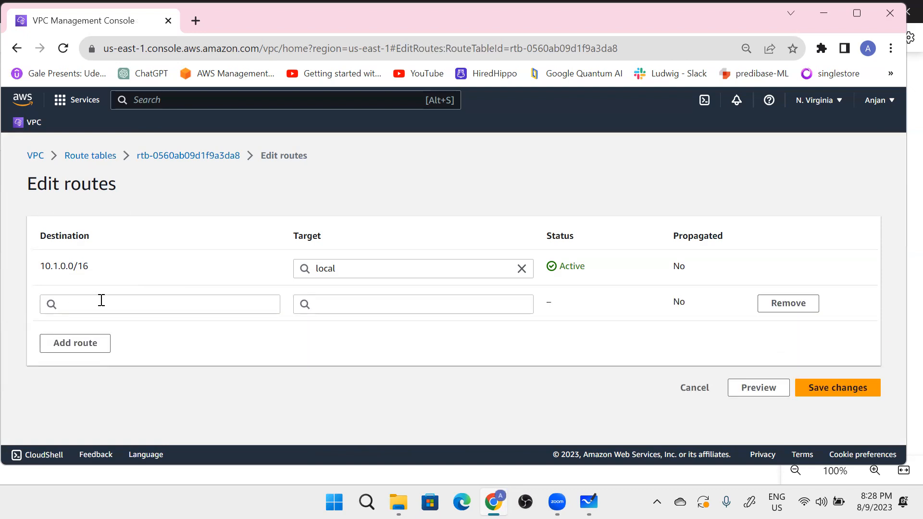
{"action": "left_click", "coordinate": [101, 300]}
{"action": "type", "text": "0."}
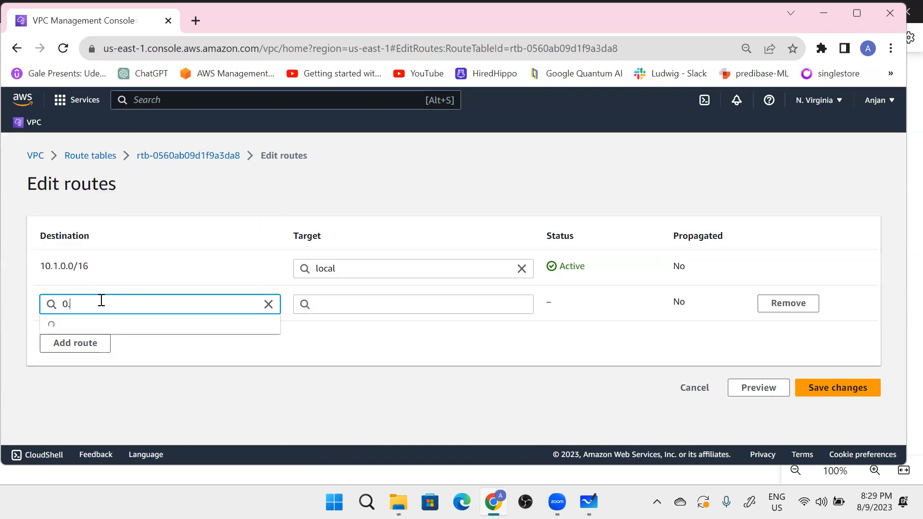
{"action": "type", "text": "0.0.0"}
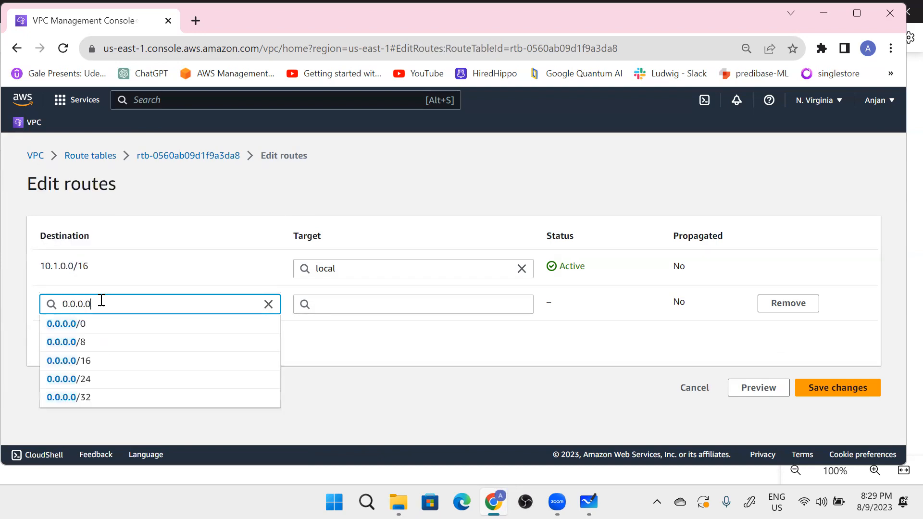
{"action": "type", "text": "/0"}
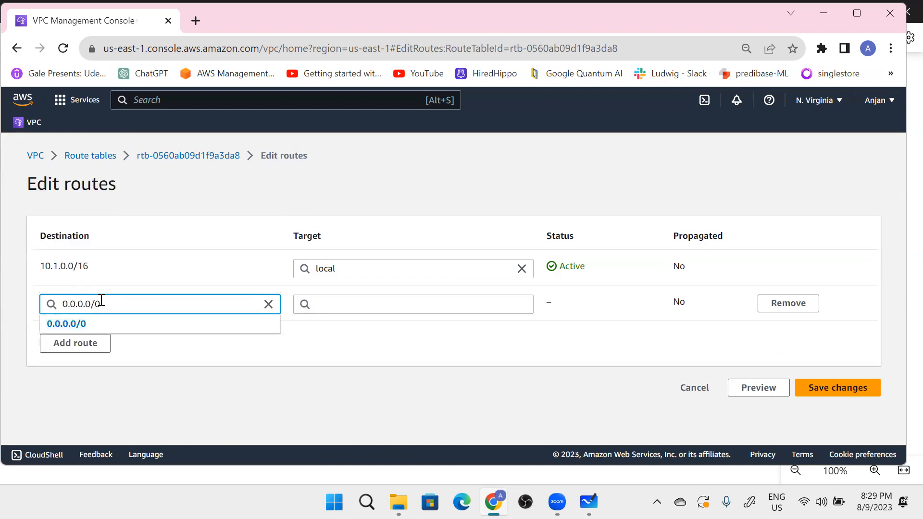
{"action": "left_click", "coordinate": [102, 323]}
Target the 0.0.0.0/0 route at the internet gateway igw-0d03e2fc424447aff and save the route changes.
{"action": "left_click_drag", "start_coordinate": [107, 275], "coordinate": [24, 258]}
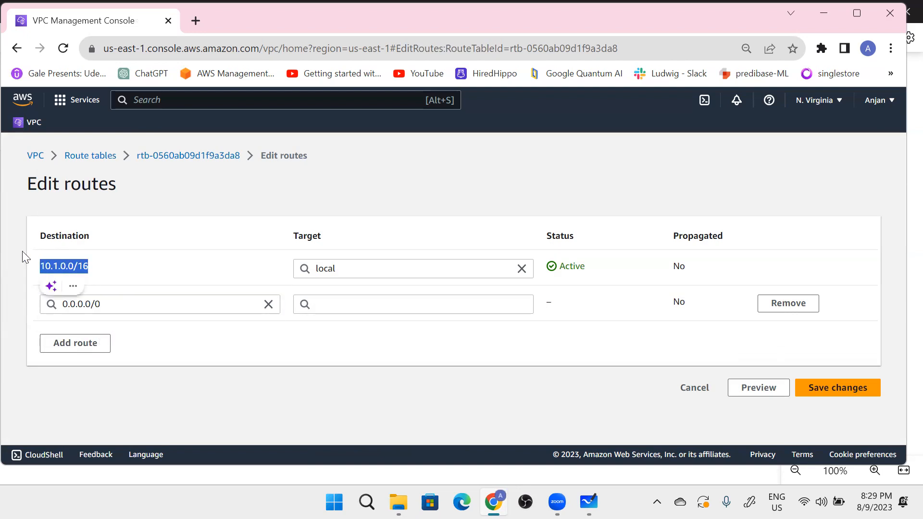
{"action": "left_click", "coordinate": [353, 301]}
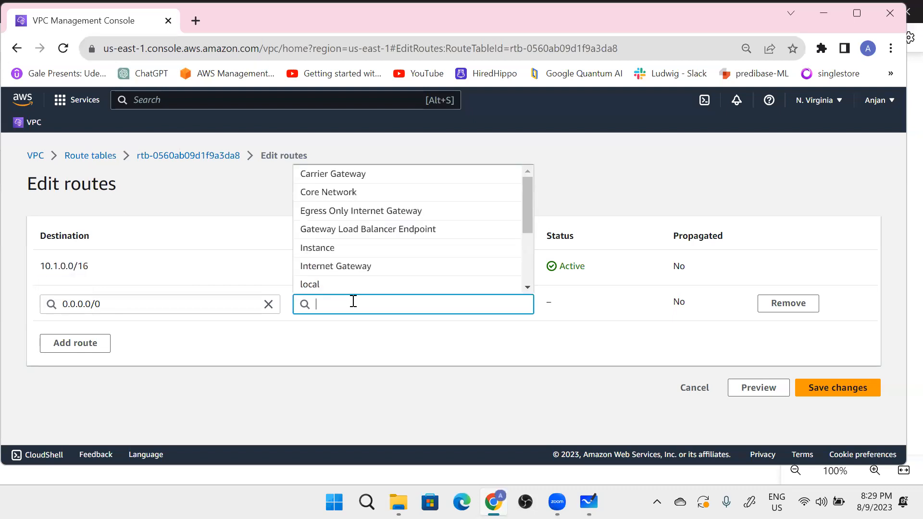
{"action": "left_click", "coordinate": [384, 267]}
{"action": "left_click", "coordinate": [361, 325]}
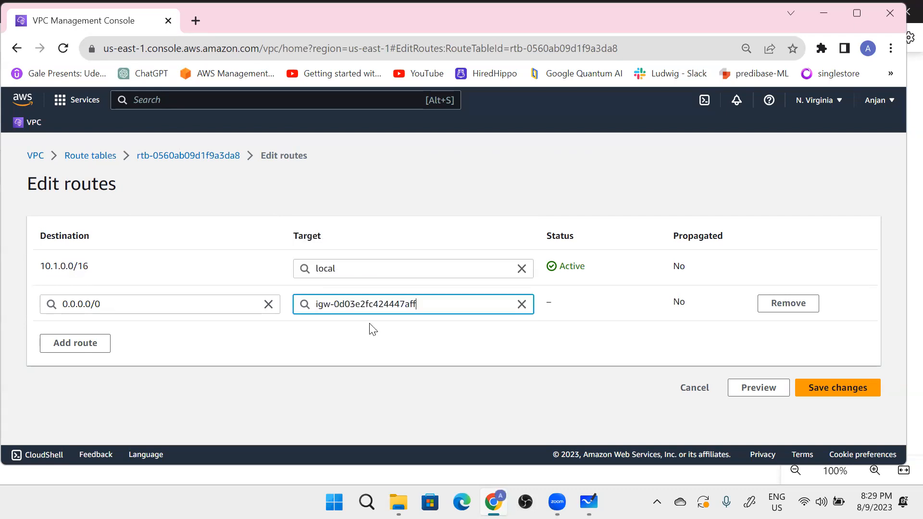
{"action": "left_click_drag", "start_coordinate": [99, 269], "coordinate": [120, 287]}
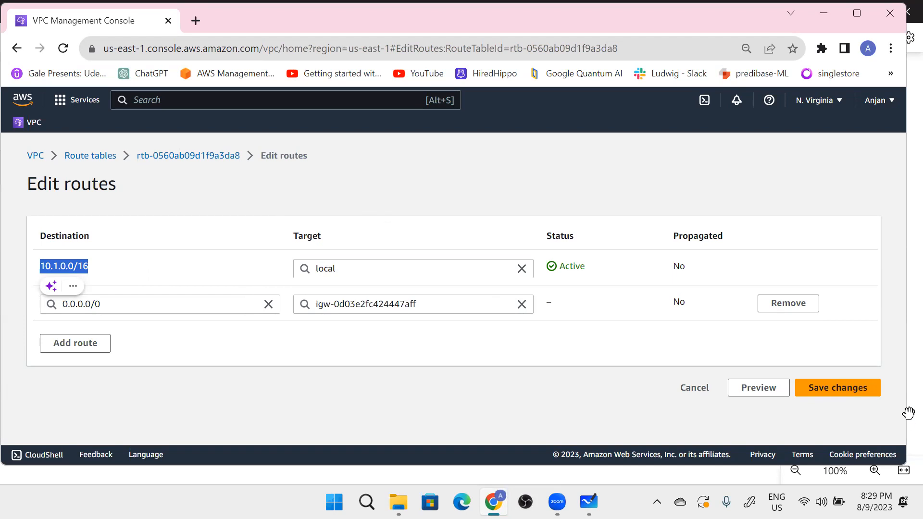
{"action": "left_click", "coordinate": [858, 391]}
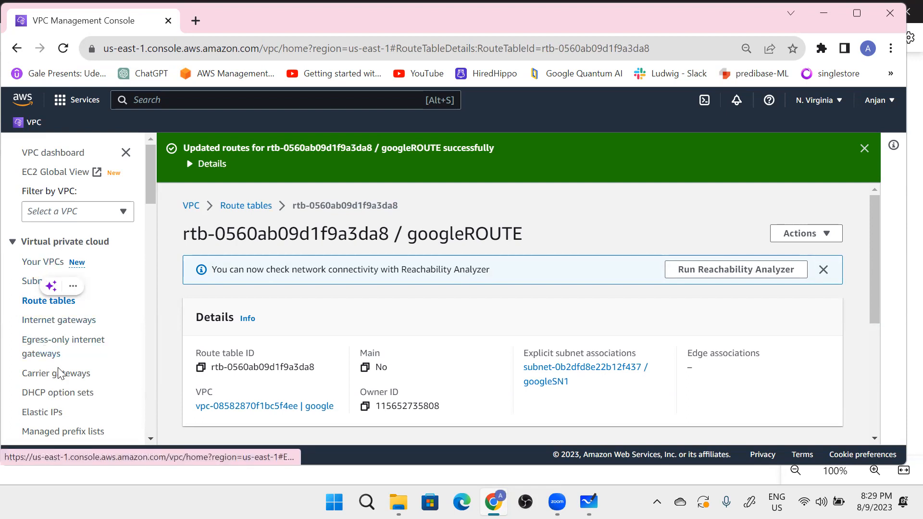
Start a new security group in the google VPC and name it googleSG.
{"action": "scroll", "coordinate": [59, 375], "scroll_direction": "down", "scroll_amount": 3}
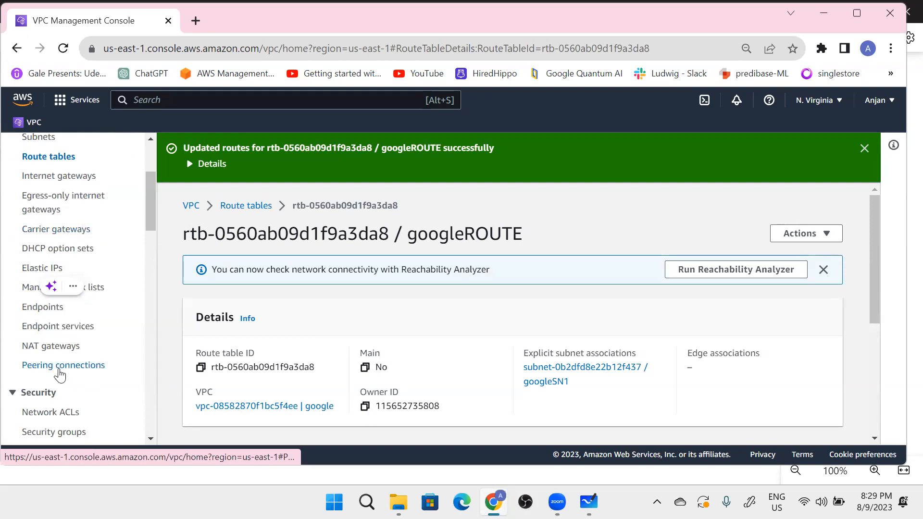
{"action": "scroll", "coordinate": [59, 375], "scroll_direction": "down", "scroll_amount": 1}
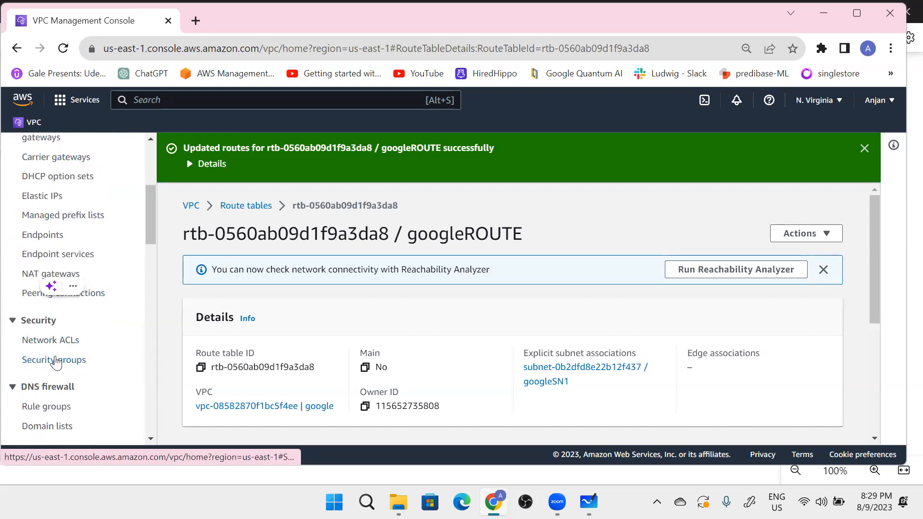
{"action": "left_click", "coordinate": [60, 361]}
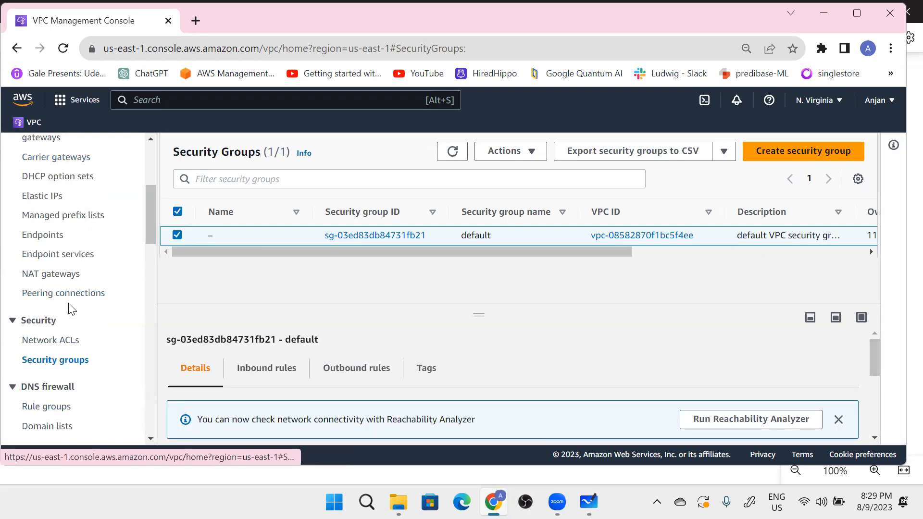
{"action": "left_click", "coordinate": [800, 152]}
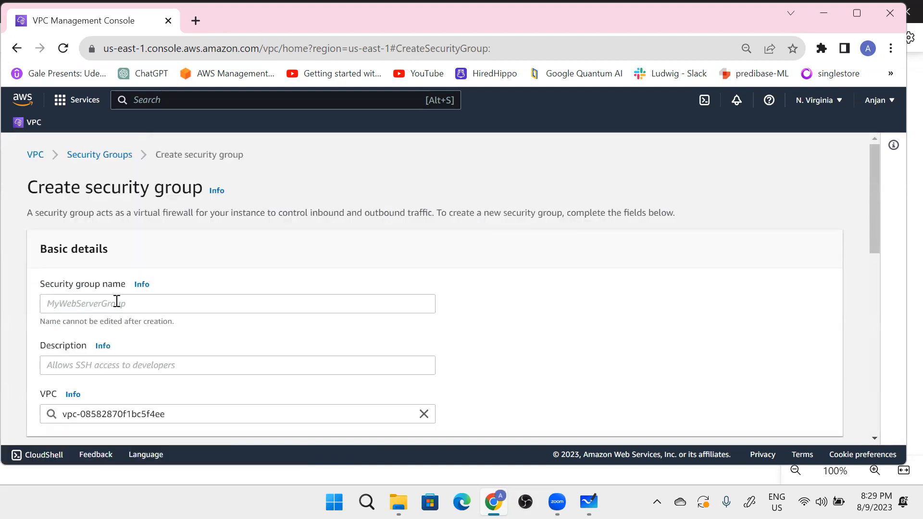
{"action": "left_click", "coordinate": [117, 301]}
{"action": "type", "text": "google"}
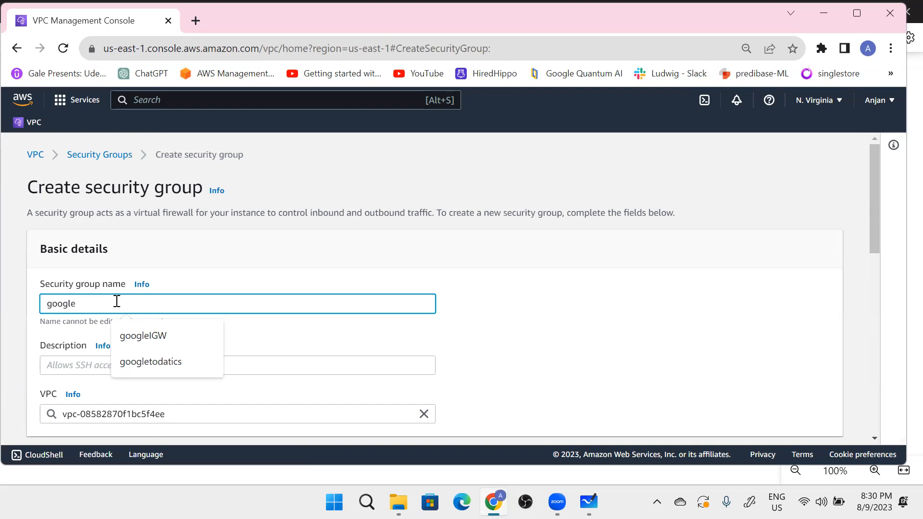
{"action": "type", "text": "SG"}
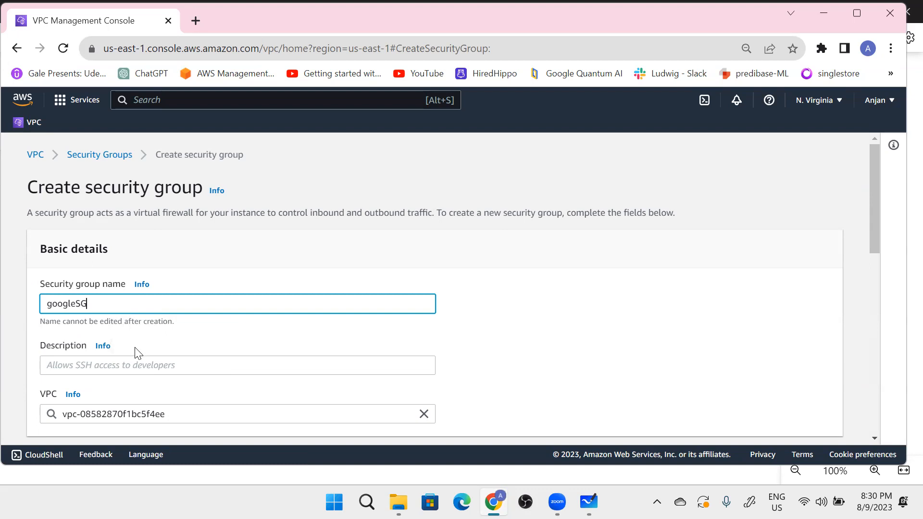
Describe the new security group as allowgoogle.
{"action": "left_click", "coordinate": [136, 367]}
{"action": "key", "text": "Caps_Lock"}
{"action": "type", "text": "LLO"}
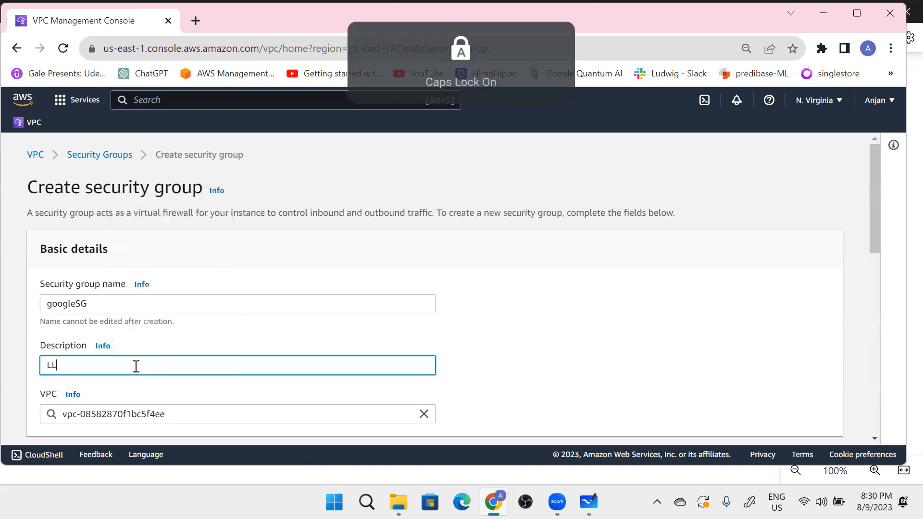
{"action": "key", "text": "BackSpace"}
{"action": "key", "text": "BackSpace"}
{"action": "key", "text": "BackSpace"}
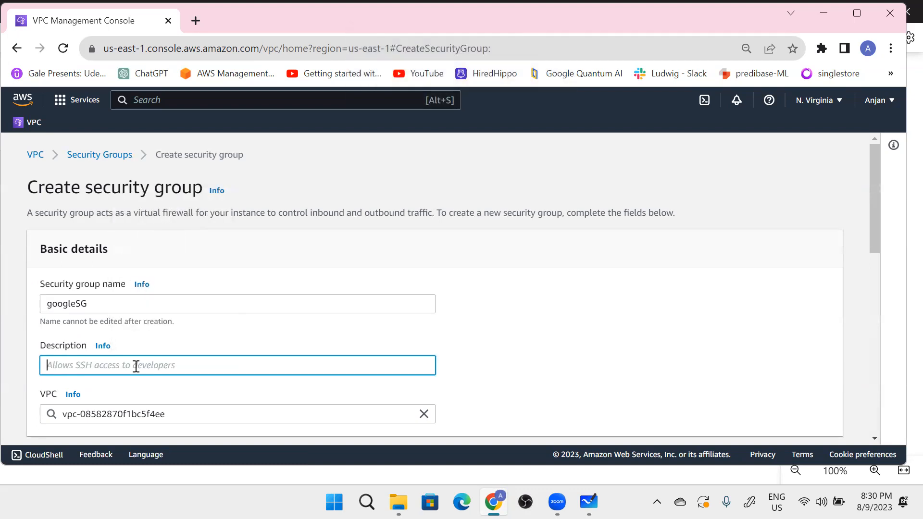
{"action": "key", "text": "Caps_Lock"}
{"action": "type", "text": "allowgoogle"}
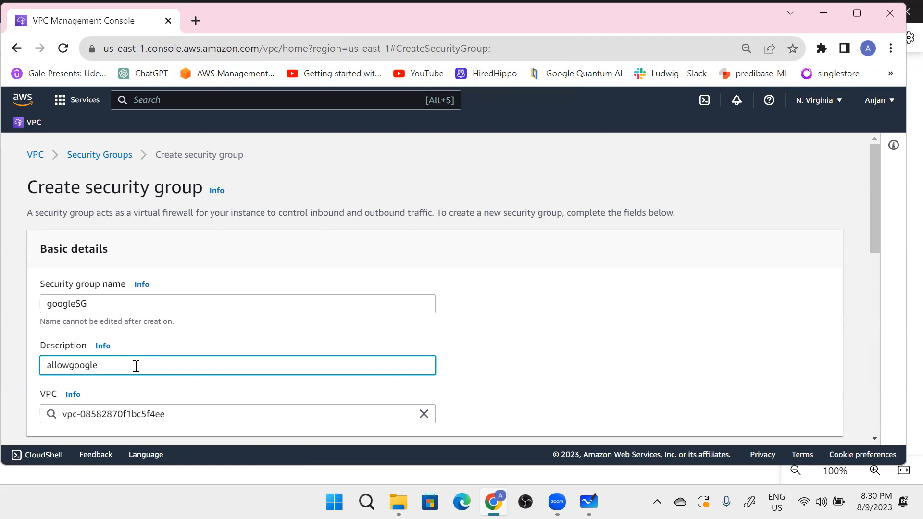
Highlight the VPC ID assigned to the new security group to examine it.
{"action": "scroll", "coordinate": [137, 367], "scroll_direction": "down", "scroll_amount": 3}
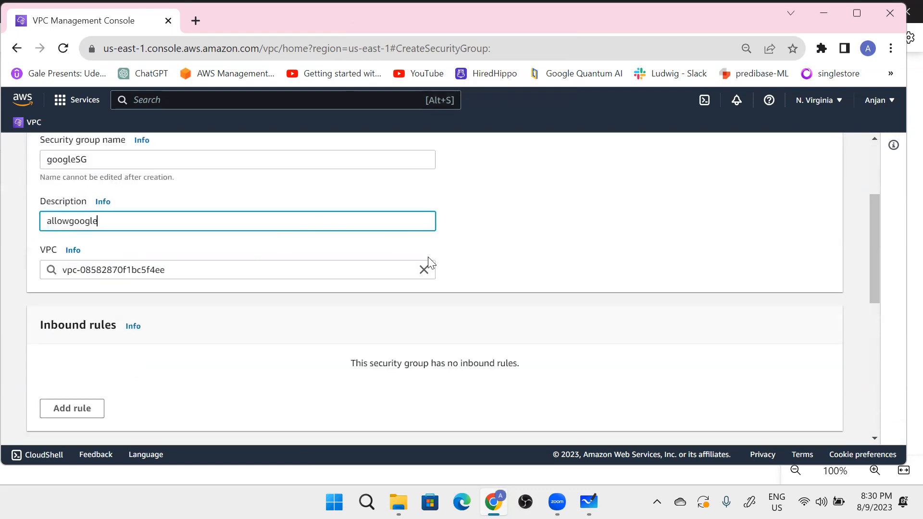
{"action": "left_click", "coordinate": [189, 272]}
{"action": "left_click_drag", "start_coordinate": [165, 269], "coordinate": [131, 269]}
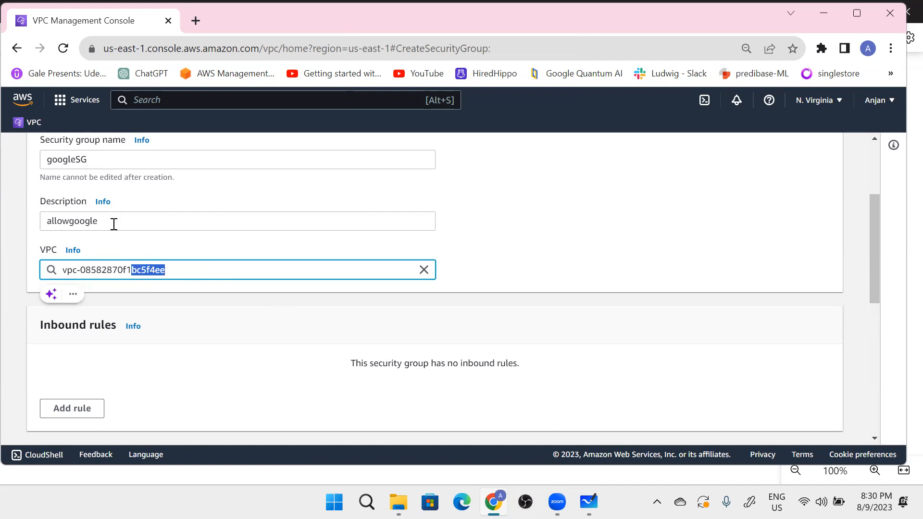
{"action": "left_click", "coordinate": [195, 275]}
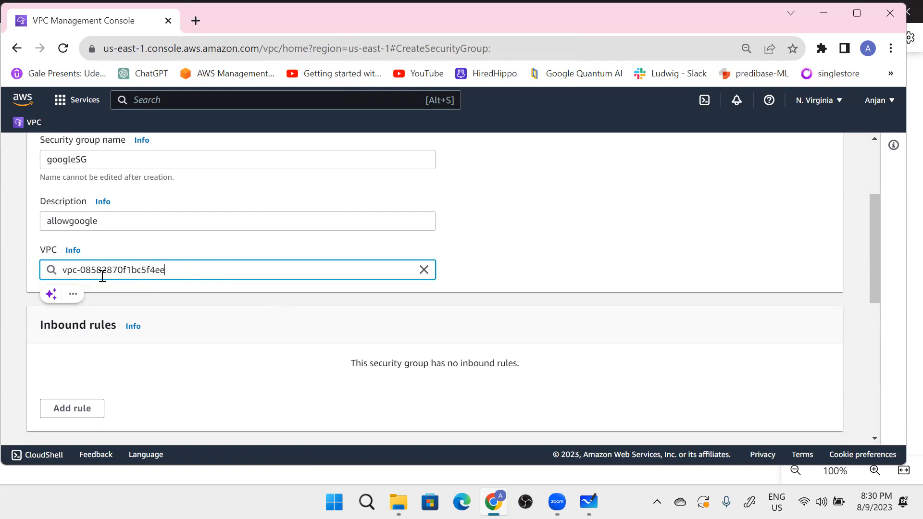
{"action": "left_click_drag", "start_coordinate": [164, 270], "coordinate": [57, 275]}
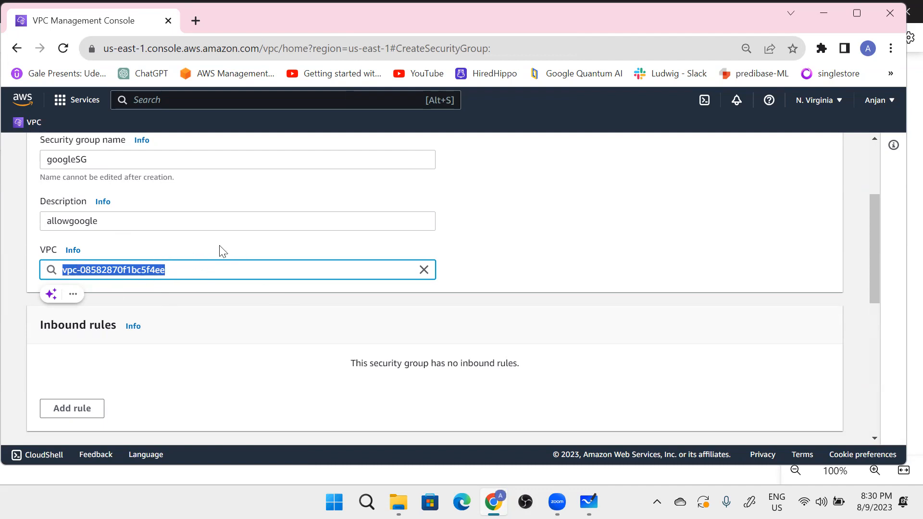
Open the AWS console in a second browser tab and bring up the list of VPCs there.
{"action": "left_click", "coordinate": [195, 20]}
{"action": "left_click", "coordinate": [204, 76]}
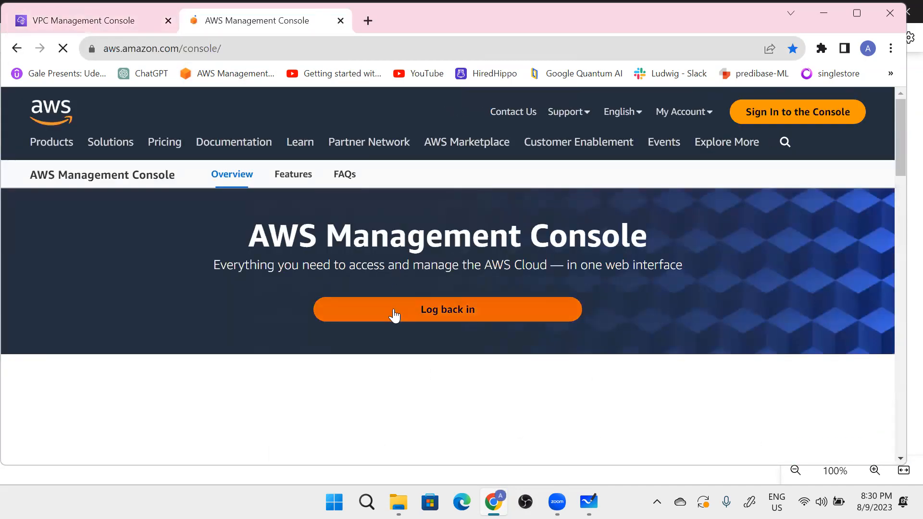
{"action": "left_click", "coordinate": [112, 11]}
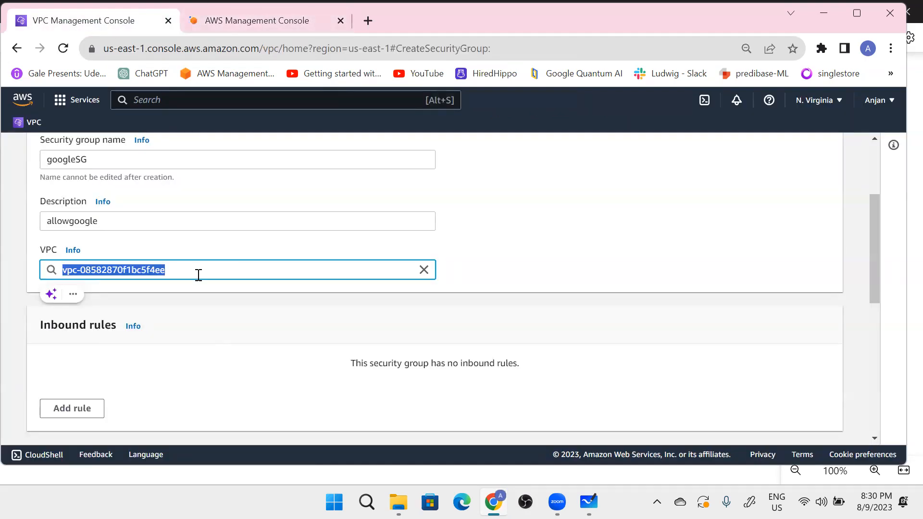
{"action": "left_click", "coordinate": [283, 20]}
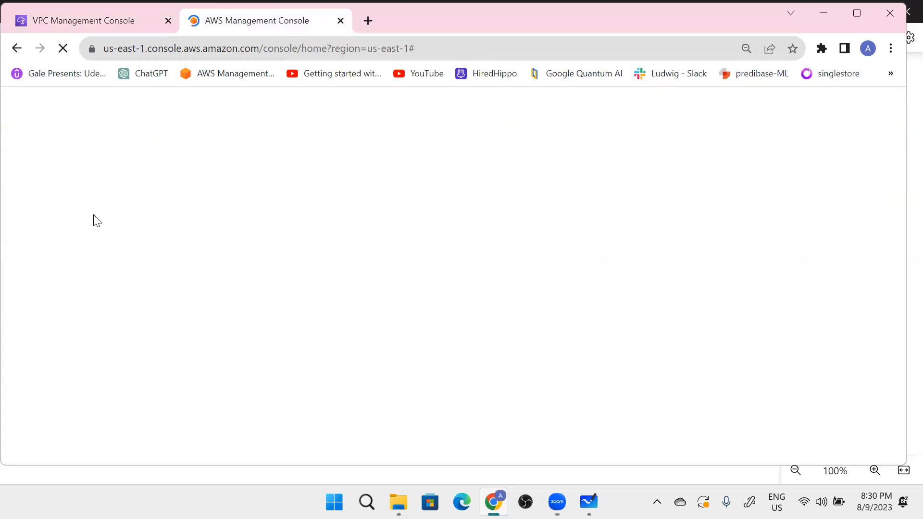
{"action": "left_click", "coordinate": [106, 22]}
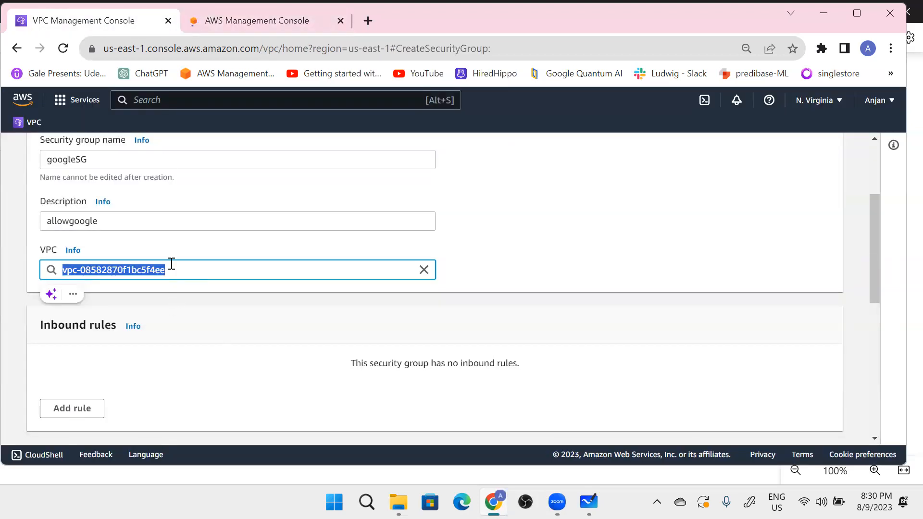
{"action": "left_click", "coordinate": [262, 21]}
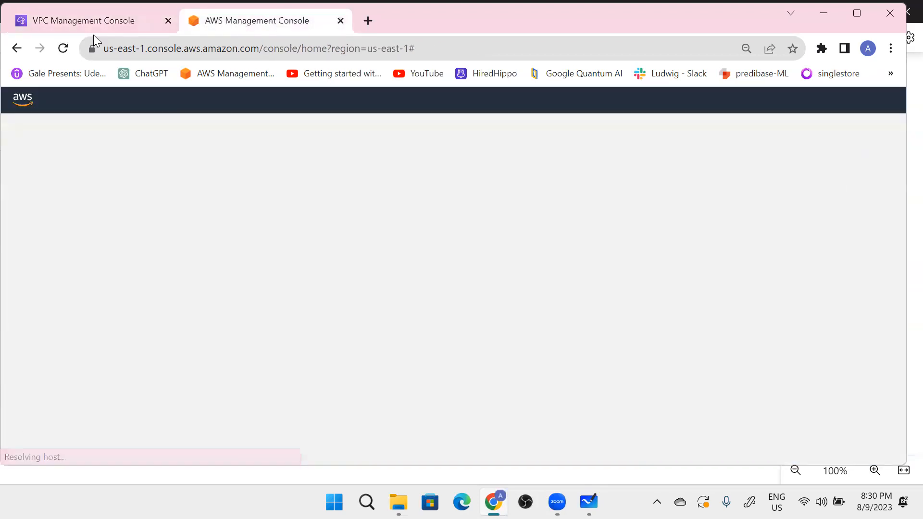
{"action": "left_click", "coordinate": [98, 2]}
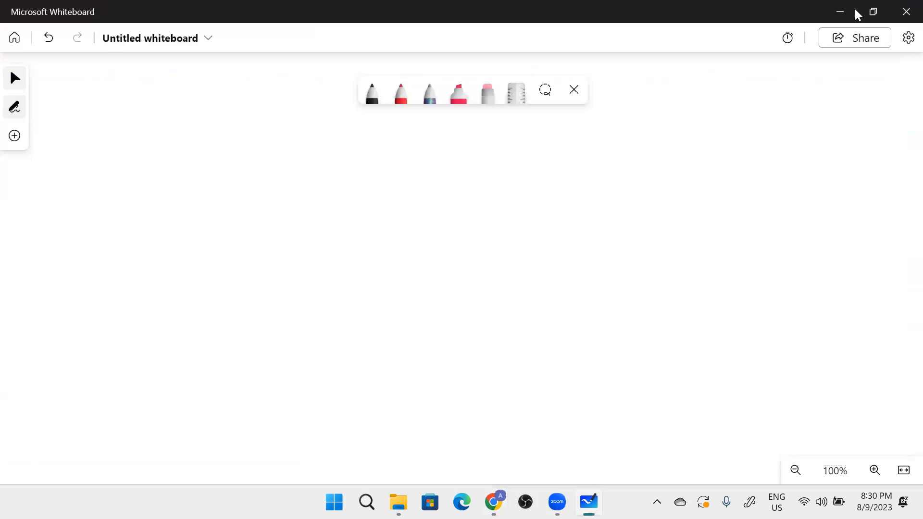
{"action": "left_click", "coordinate": [840, 12]}
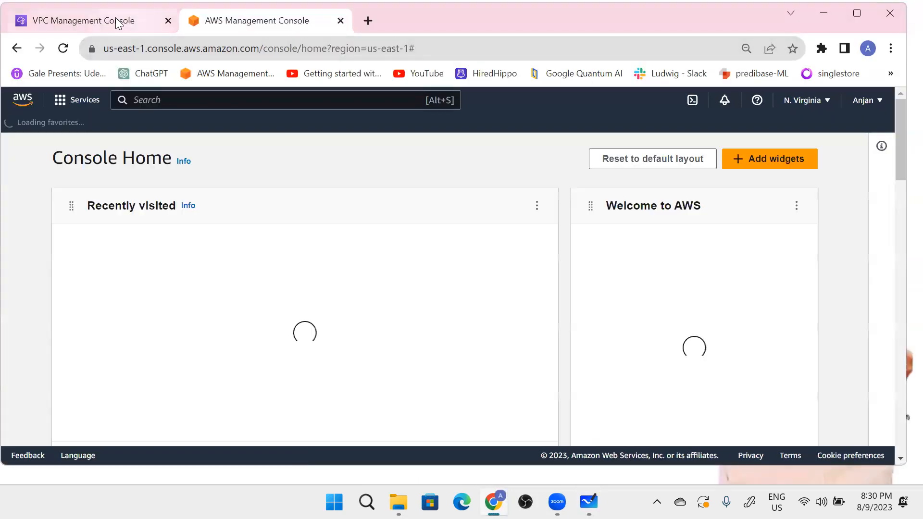
{"action": "left_click", "coordinate": [118, 22]}
{"action": "left_click", "coordinate": [234, 17]}
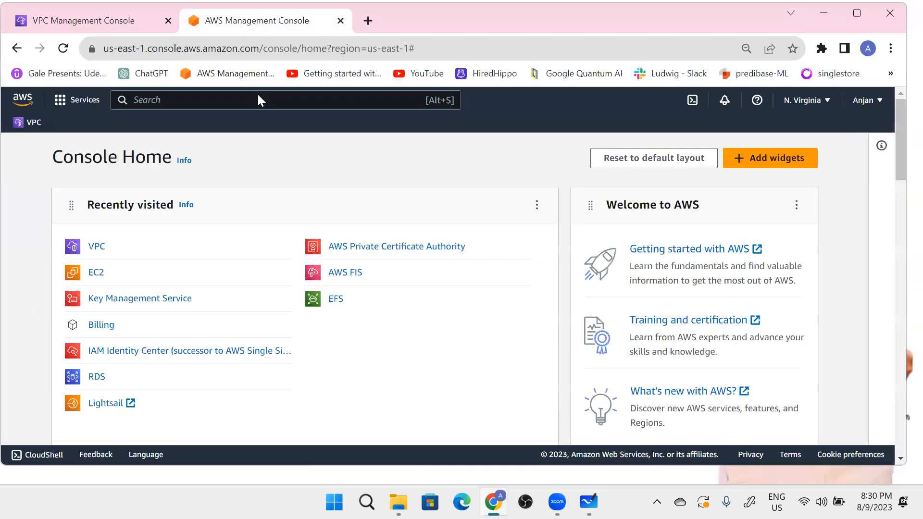
{"action": "left_click", "coordinate": [97, 246]}
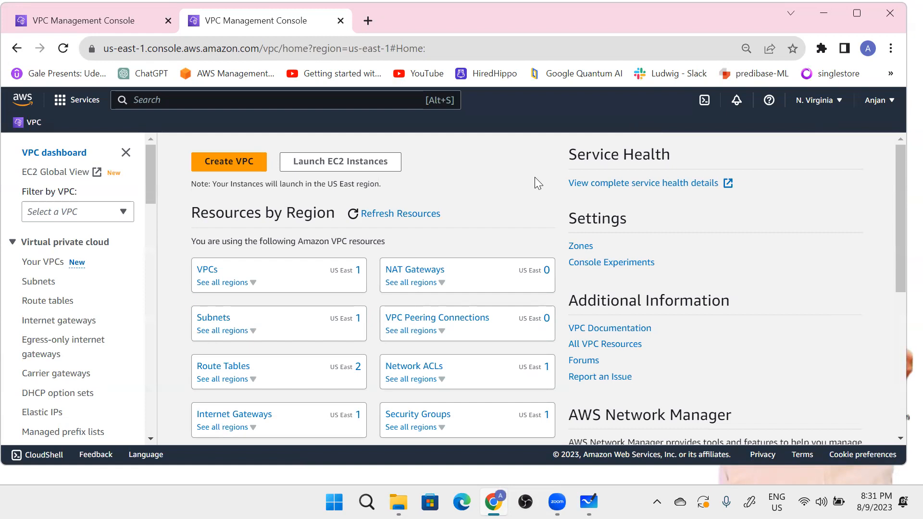
{"action": "left_click", "coordinate": [210, 272]}
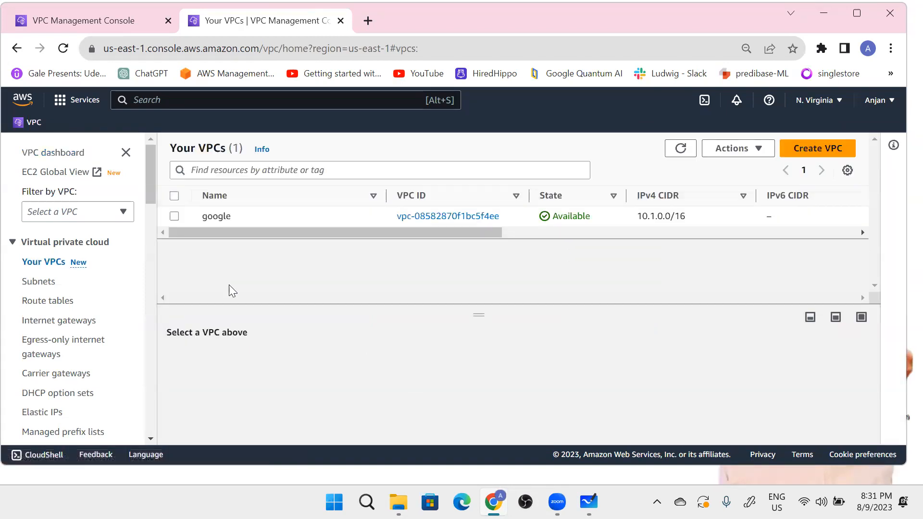
Compare the google VPC's ID in the VPC list with the VPC ID in the security group form.
{"action": "left_click_drag", "start_coordinate": [512, 219], "coordinate": [387, 220]}
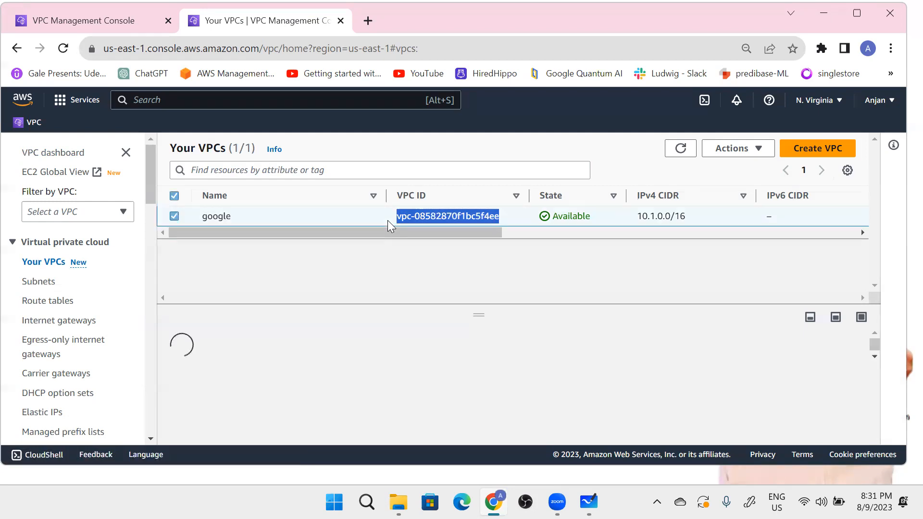
{"action": "left_click", "coordinate": [68, 24]}
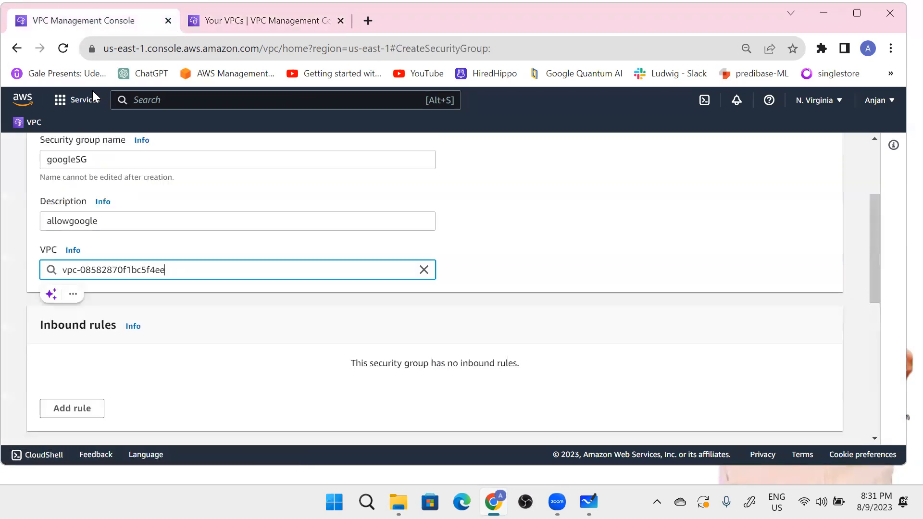
{"action": "left_click_drag", "start_coordinate": [185, 268], "coordinate": [64, 265]}
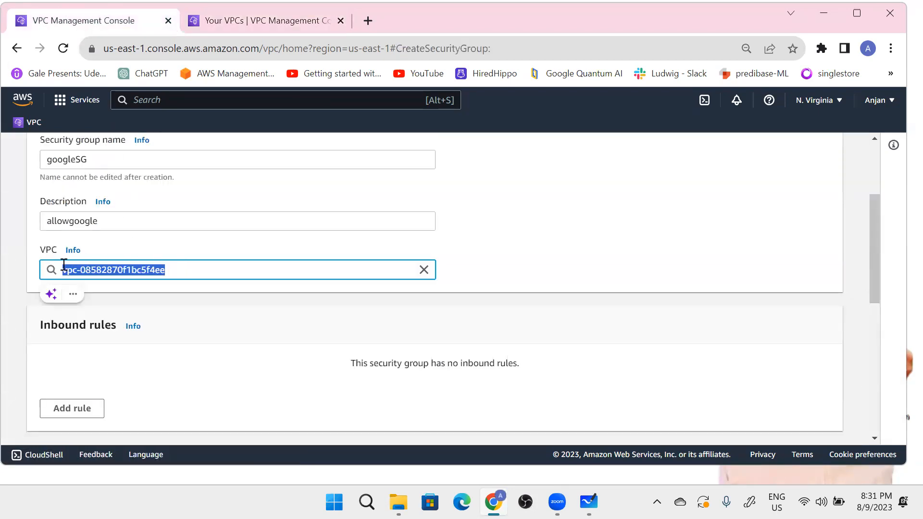
{"action": "left_click", "coordinate": [248, 23]}
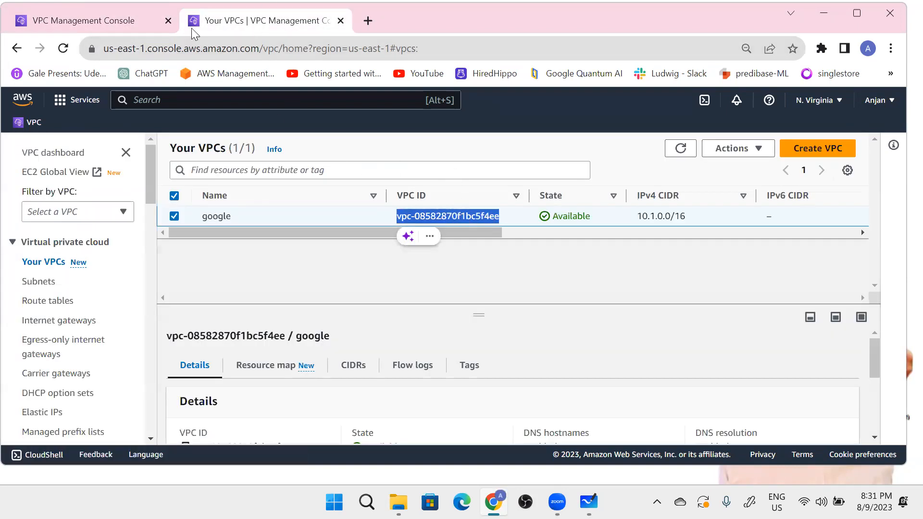
{"action": "left_click", "coordinate": [92, 22]}
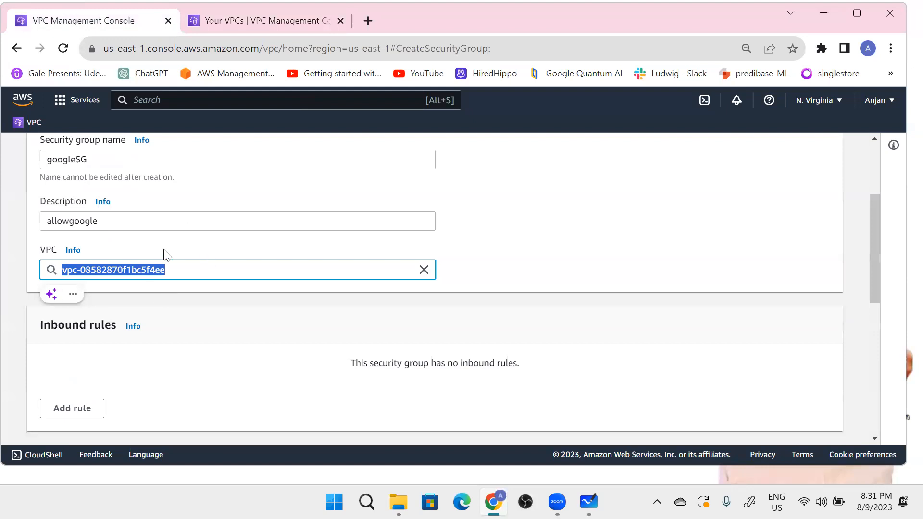
Add an inbound rule to googleSG that allows All traffic from Anywhere-IPv4.
{"action": "scroll", "coordinate": [135, 301], "scroll_direction": "down", "scroll_amount": 1}
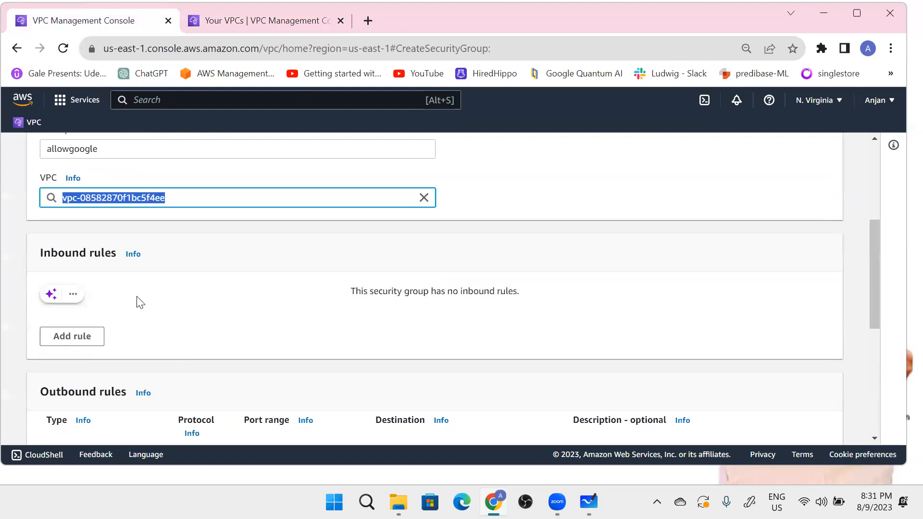
{"action": "left_click", "coordinate": [73, 342]}
{"action": "left_click", "coordinate": [95, 326]}
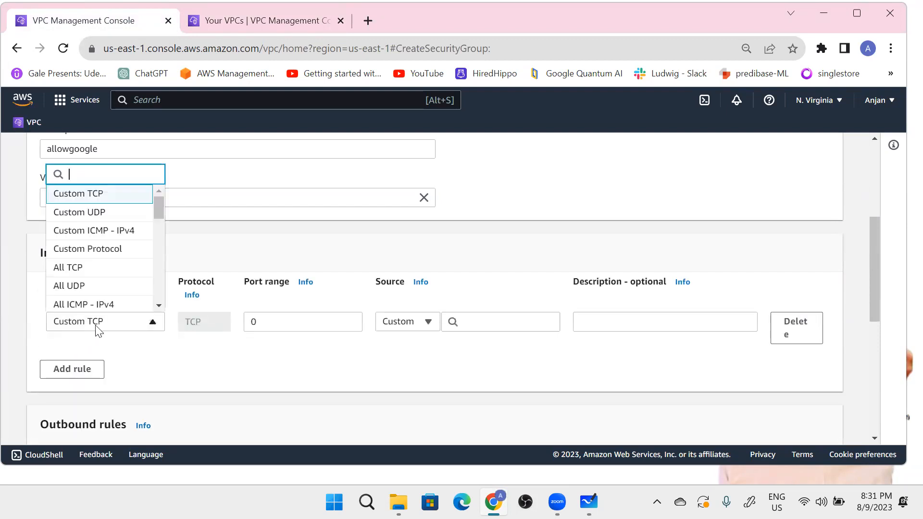
{"action": "scroll", "coordinate": [118, 257], "scroll_direction": "down", "scroll_amount": 3}
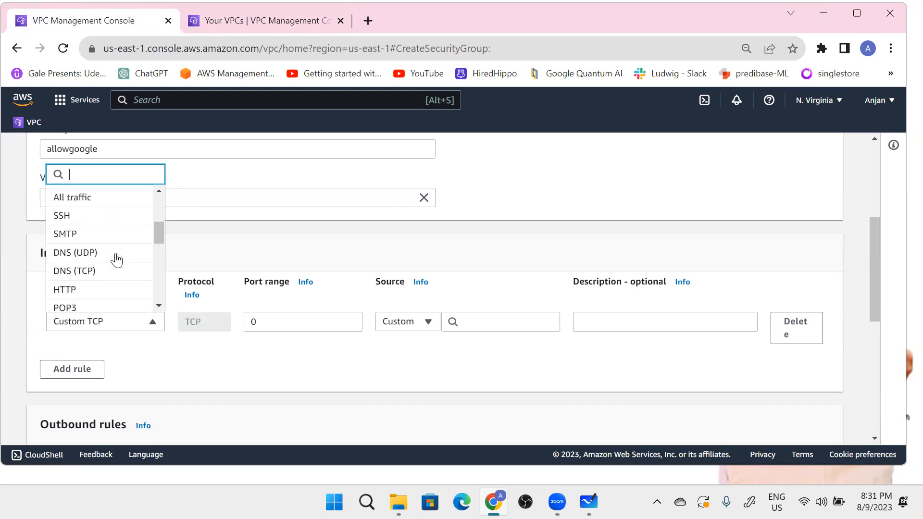
{"action": "left_click", "coordinate": [100, 197]}
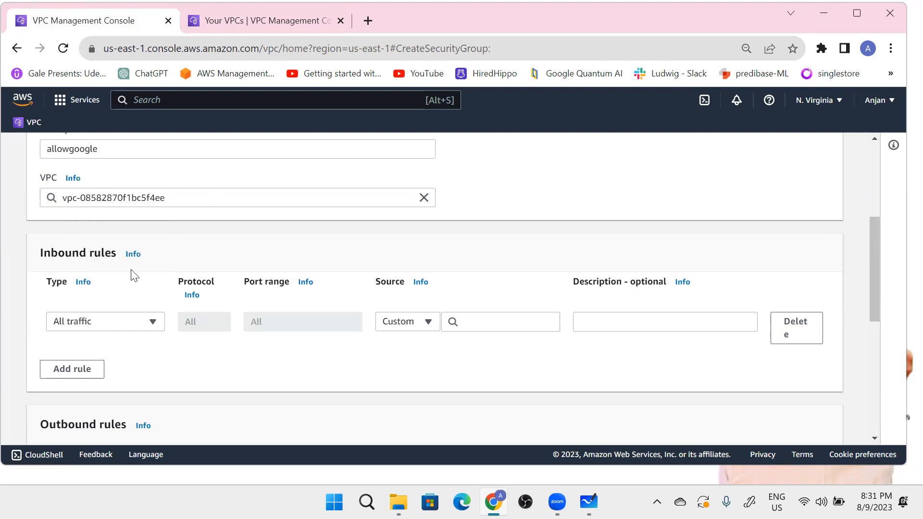
{"action": "left_click", "coordinate": [421, 321]}
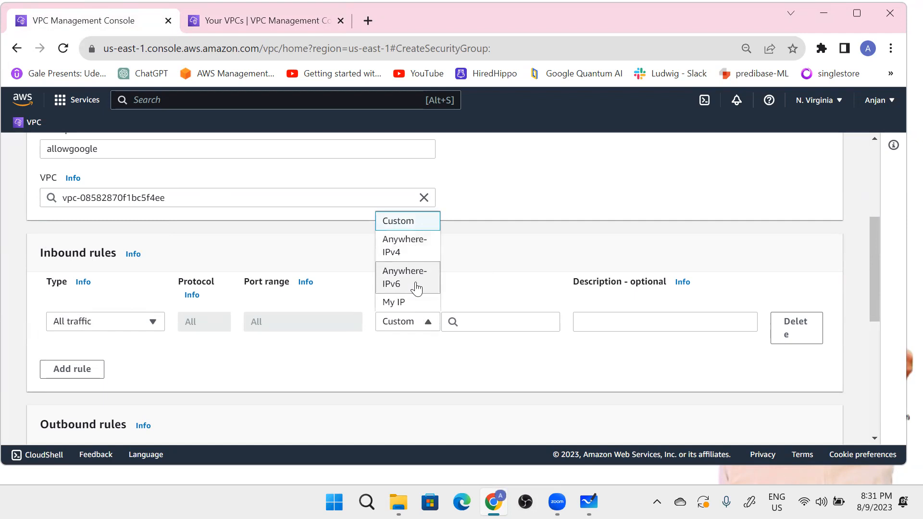
{"action": "scroll", "coordinate": [416, 284], "scroll_direction": "down", "scroll_amount": 1}
{"action": "scroll", "coordinate": [422, 260], "scroll_direction": "up", "scroll_amount": 1}
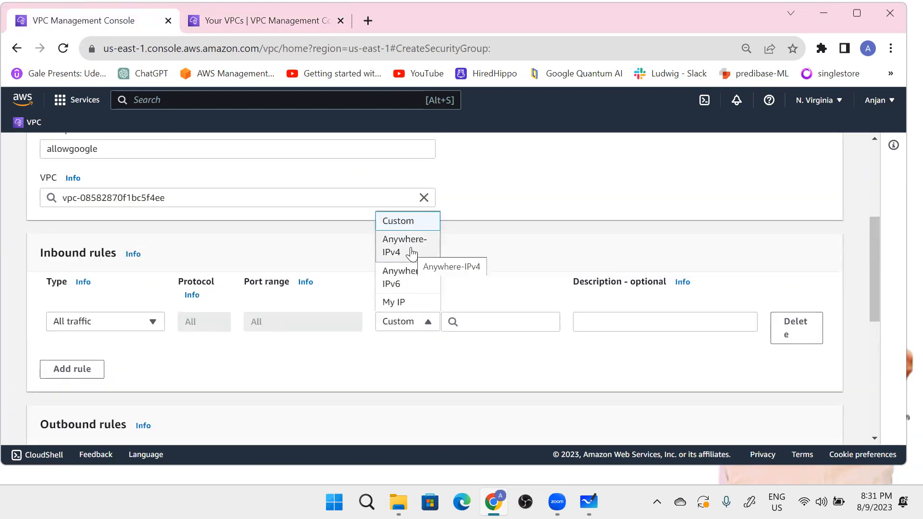
{"action": "left_click", "coordinate": [411, 253]}
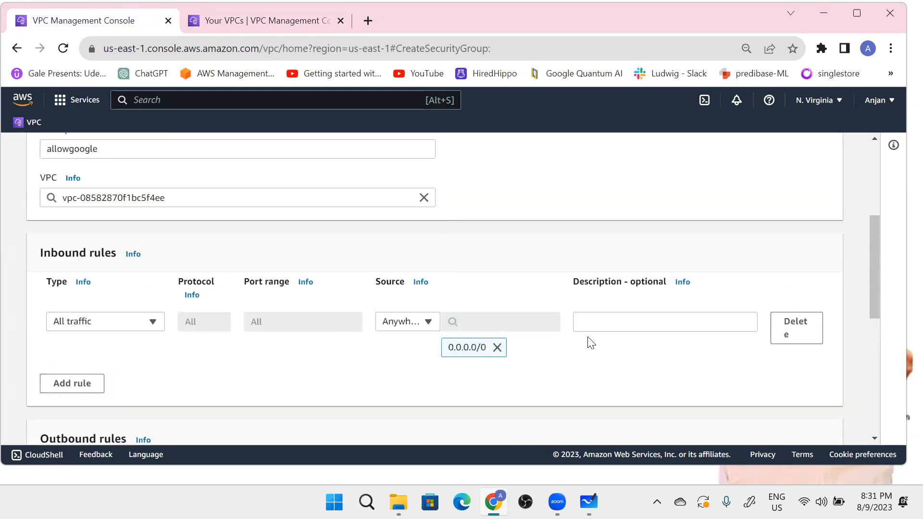
Keep the default outbound rule without tags and create the googleSG security group.
{"action": "scroll", "coordinate": [552, 334], "scroll_direction": "down", "scroll_amount": 3}
{"action": "scroll", "coordinate": [720, 365], "scroll_direction": "down", "scroll_amount": 4}
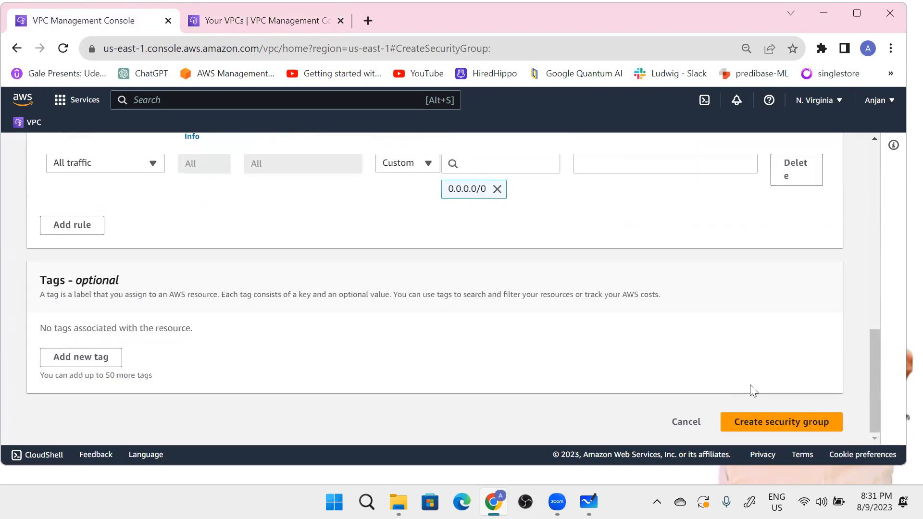
{"action": "left_click", "coordinate": [770, 423]}
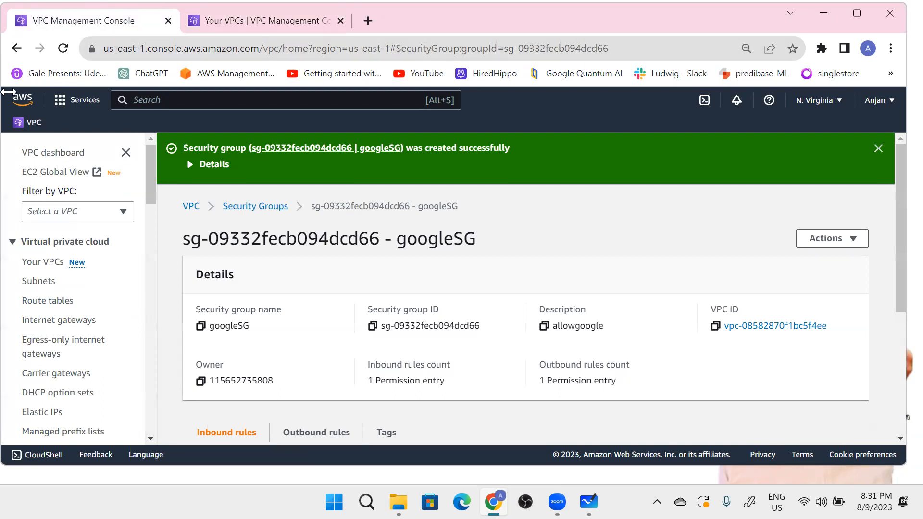
Bring up the full list of AWS services by category and open the EC2 dashboard from it.
{"action": "left_click", "coordinate": [61, 109]}
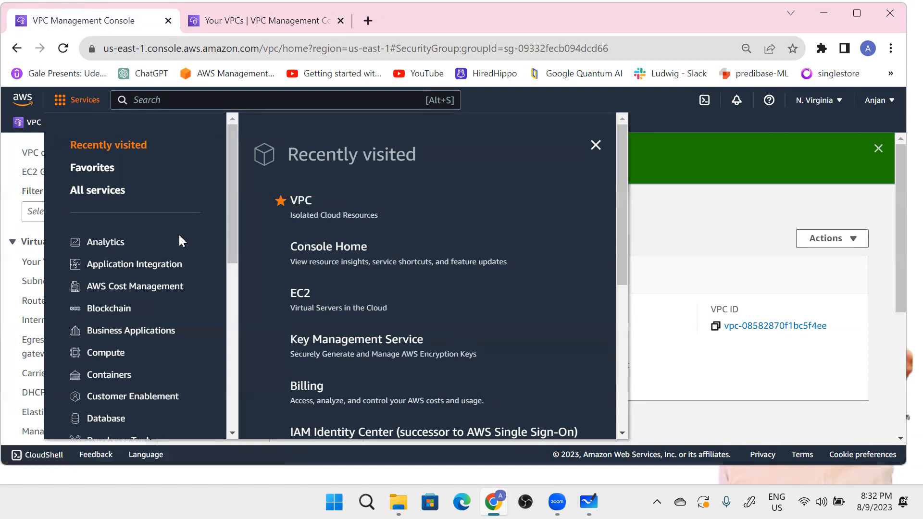
{"action": "left_click", "coordinate": [89, 193]}
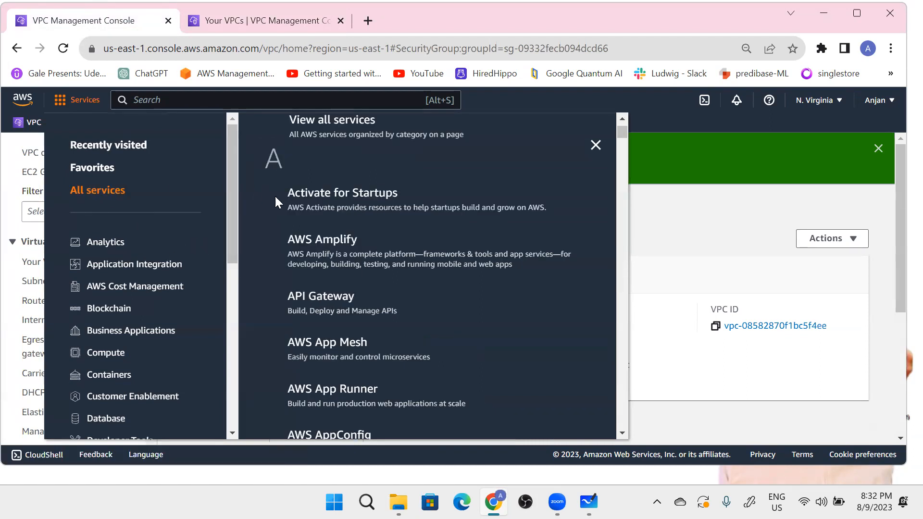
{"action": "scroll", "coordinate": [363, 206], "scroll_direction": "up", "scroll_amount": 1}
{"action": "left_click", "coordinate": [348, 185]}
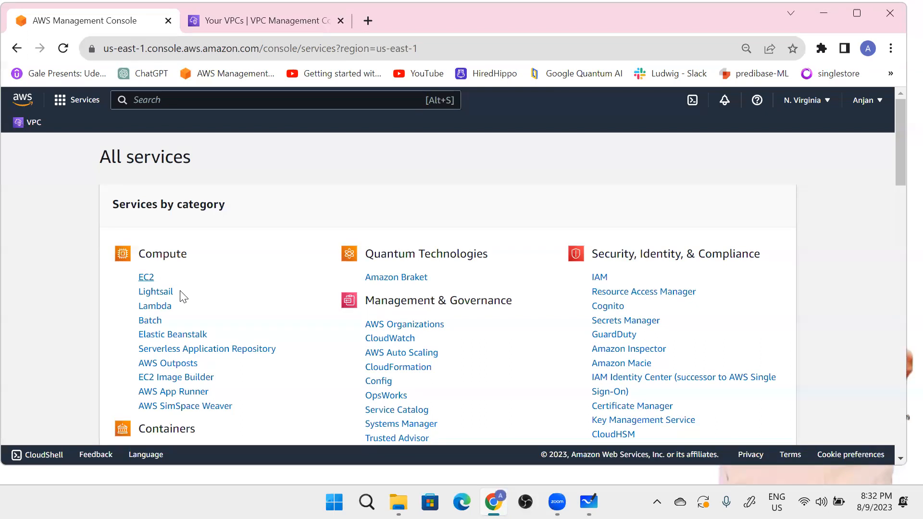
{"action": "left_click", "coordinate": [143, 279]}
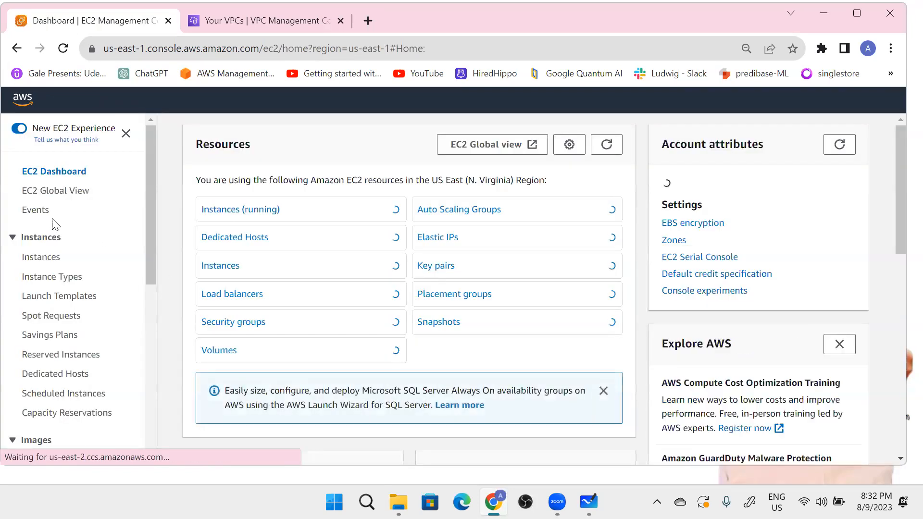
Start launching a new EC2 instance from the instances list and name it webserver.
{"action": "left_click", "coordinate": [55, 257]}
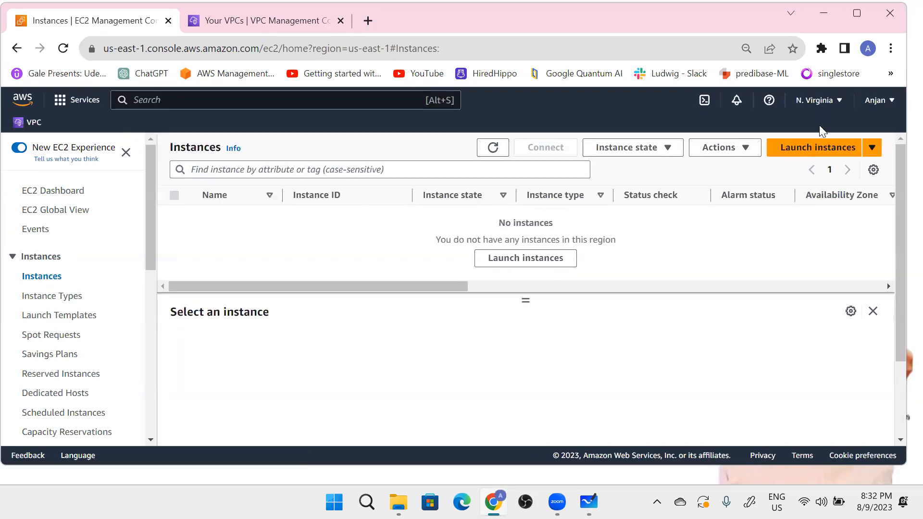
{"action": "left_click", "coordinate": [798, 151]}
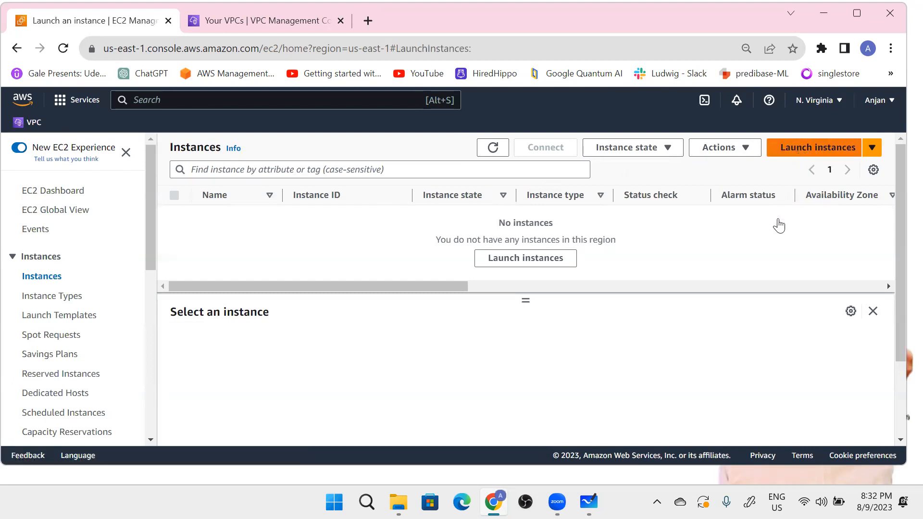
{"action": "left_click", "coordinate": [278, 335]}
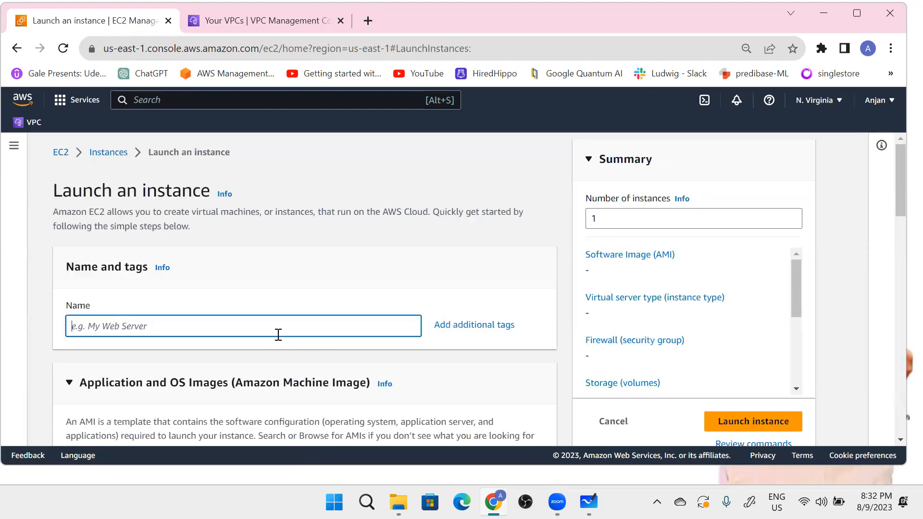
{"action": "type", "text": "webserver"}
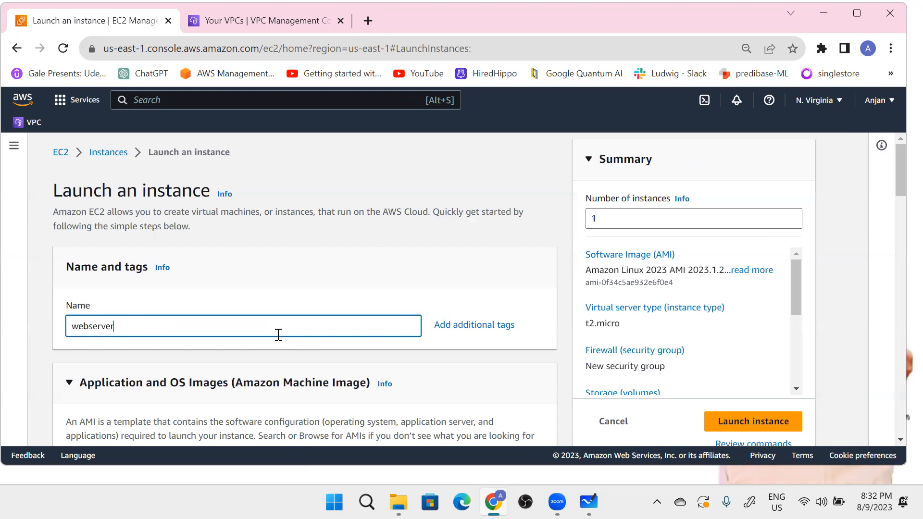
Keep the Amazon Linux 2023 AMI and the t2.micro instance type for the webserver instance.
{"action": "scroll", "coordinate": [299, 344], "scroll_direction": "down", "scroll_amount": 3}
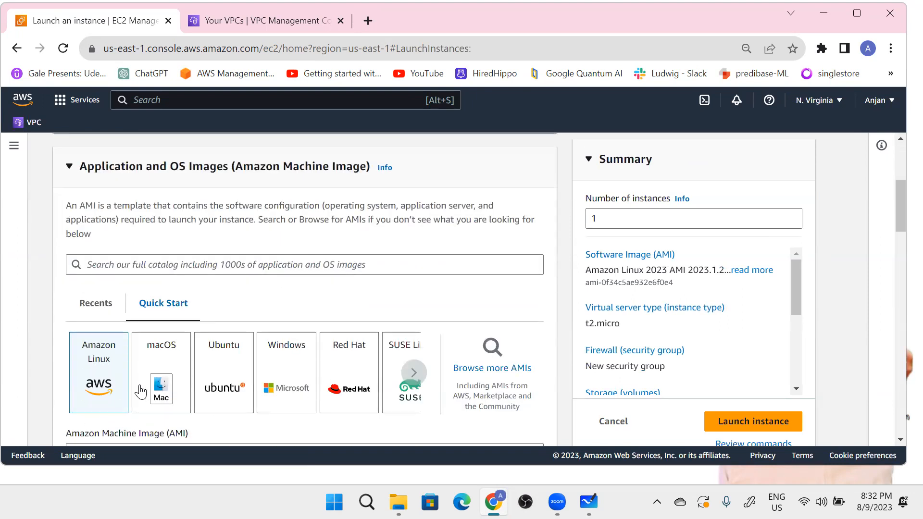
{"action": "scroll", "coordinate": [351, 326], "scroll_direction": "down", "scroll_amount": 1}
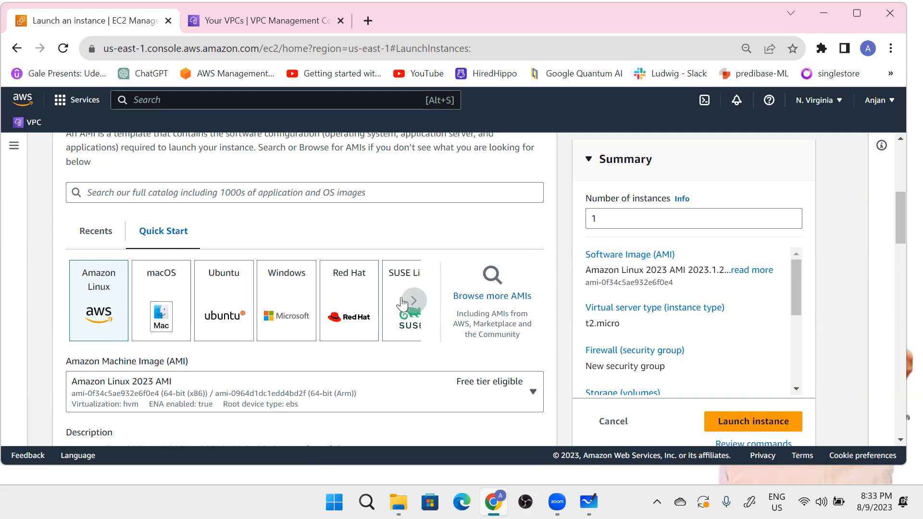
{"action": "scroll", "coordinate": [305, 385], "scroll_direction": "down", "scroll_amount": 2}
{"action": "scroll", "coordinate": [305, 384], "scroll_direction": "down", "scroll_amount": 5}
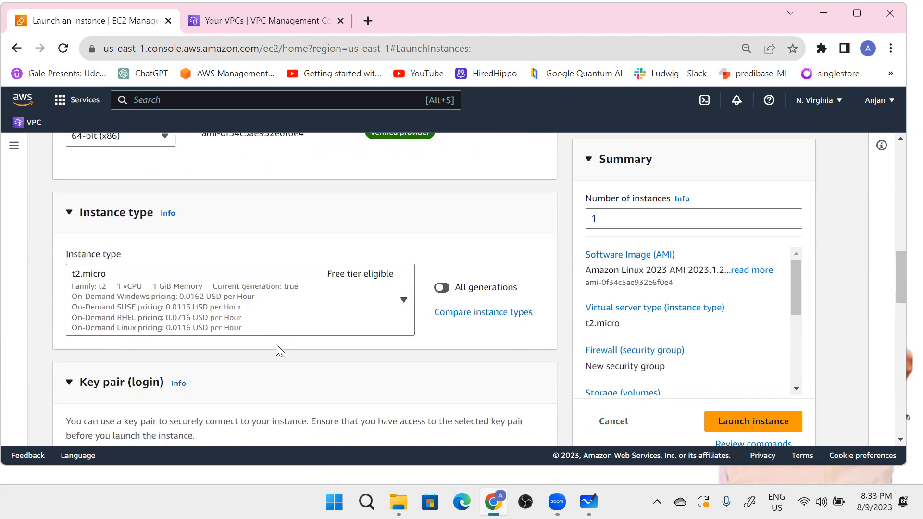
Check which existing key pairs are available for the instance login without choosing one.
{"action": "scroll", "coordinate": [277, 348], "scroll_direction": "down", "scroll_amount": 3}
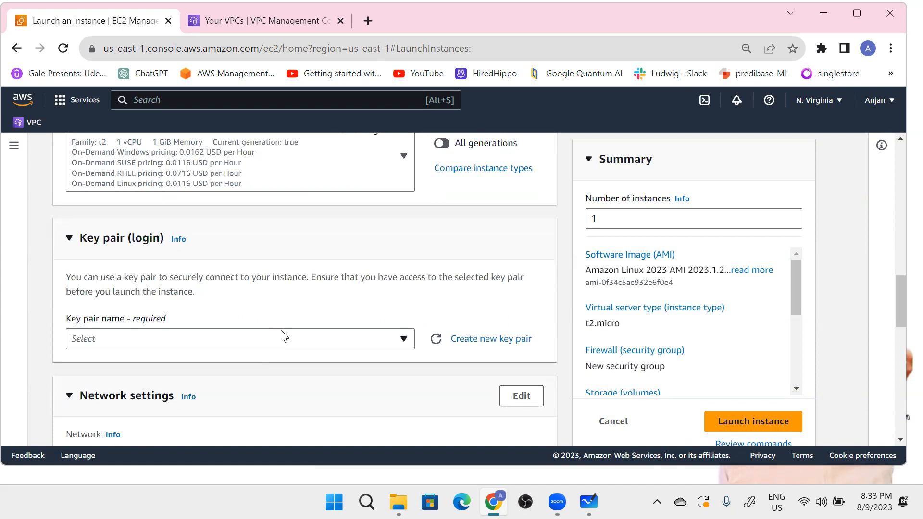
{"action": "left_click_drag", "start_coordinate": [76, 339], "coordinate": [68, 332]}
{"action": "left_click", "coordinate": [69, 332]}
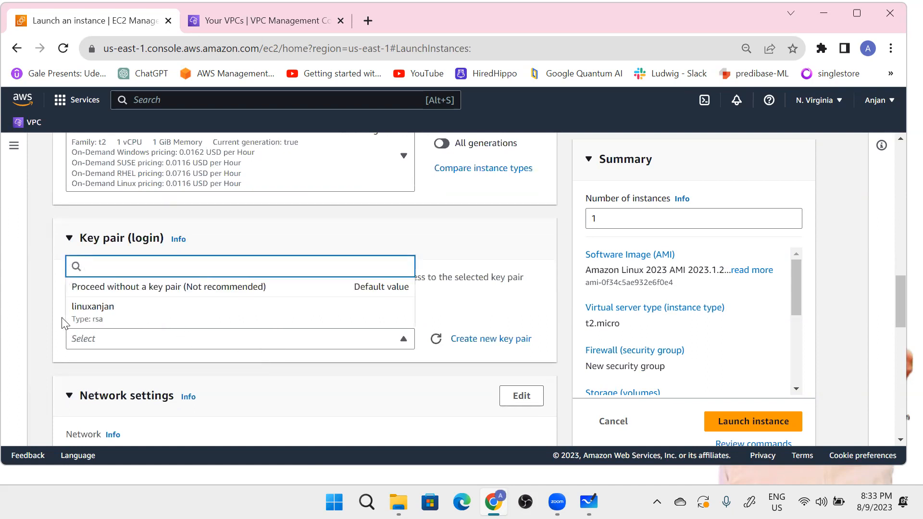
{"action": "left_click", "coordinate": [468, 302]}
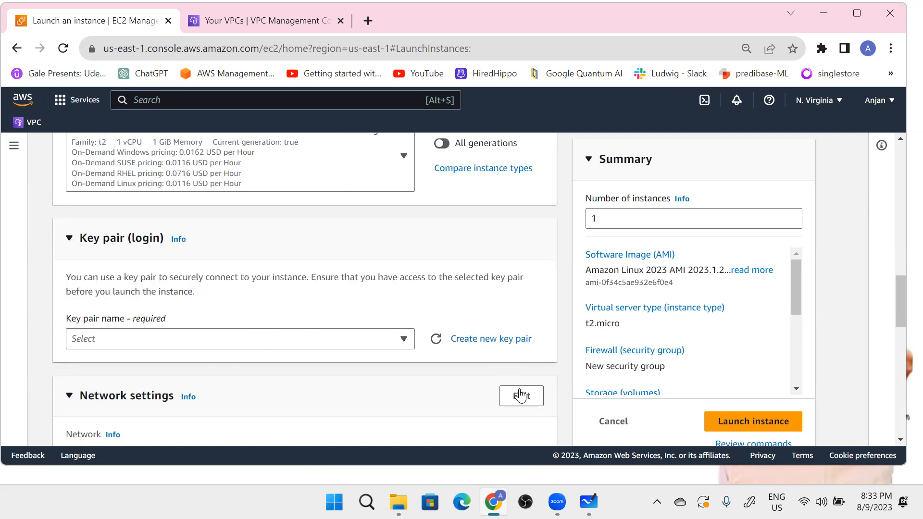
Start creating a new key pair and name it googlekeypair.
{"action": "left_click", "coordinate": [508, 342]}
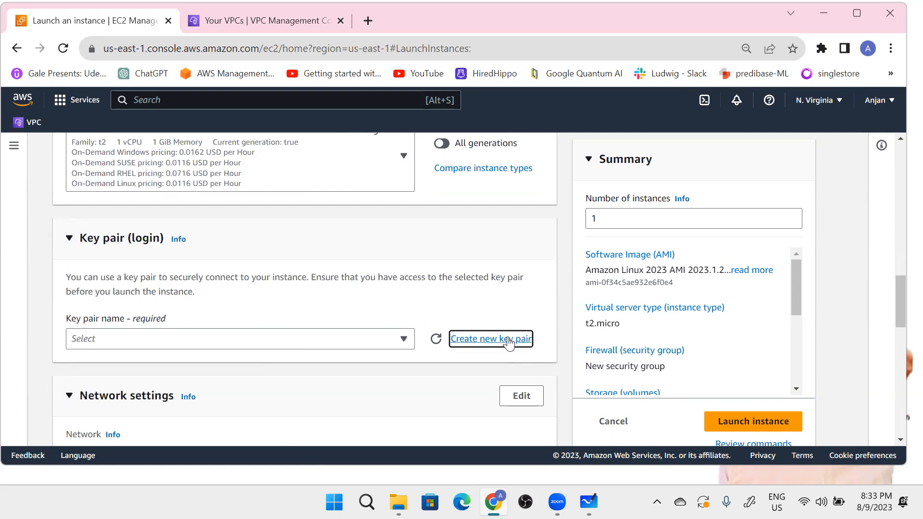
{"action": "left_click", "coordinate": [446, 225]}
{"action": "type", "text": "google"}
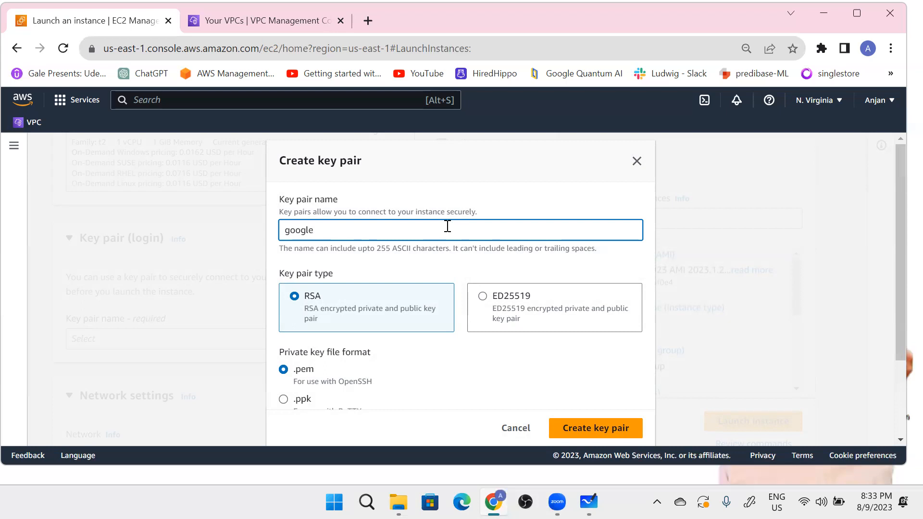
{"action": "type", "text": "keypair"}
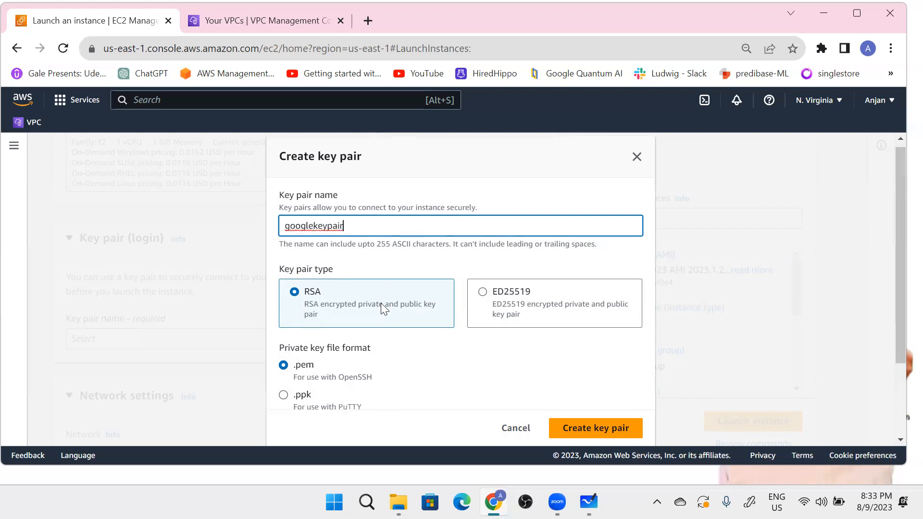
Compare the .pem format for OpenSSH with the .ppk format for PuTTY among the private key file formats.
{"action": "scroll", "coordinate": [381, 302], "scroll_direction": "down", "scroll_amount": 2}
{"action": "left_click", "coordinate": [324, 313]}
{"action": "scroll", "coordinate": [333, 317], "scroll_direction": "down", "scroll_amount": 1}
{"action": "left_click_drag", "start_coordinate": [392, 304], "coordinate": [326, 292]}
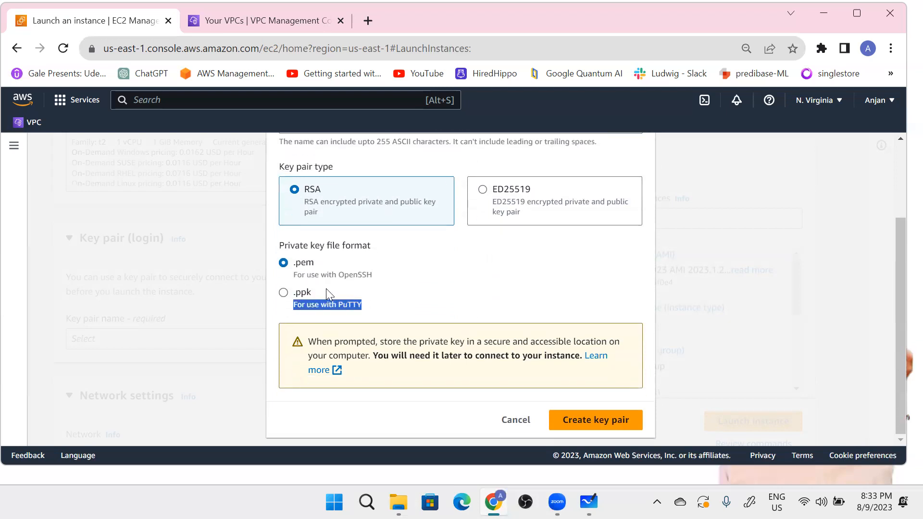
{"action": "left_click", "coordinate": [427, 305]}
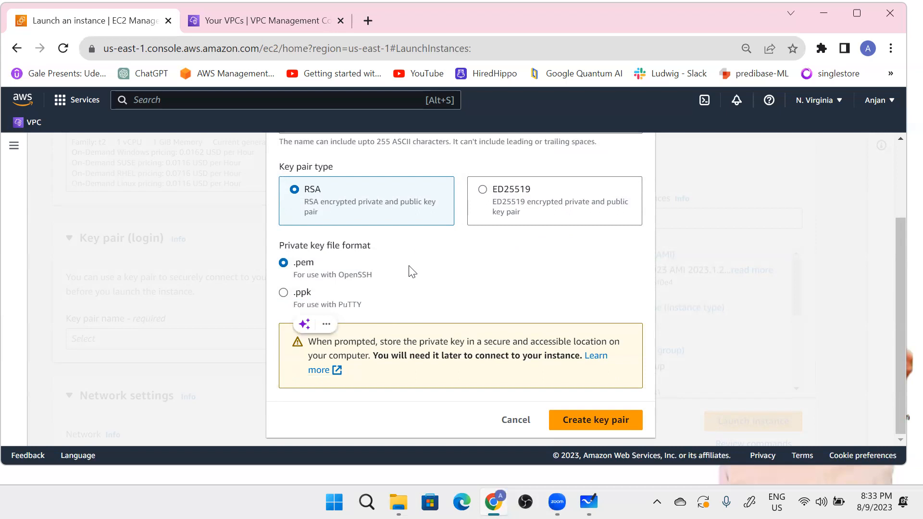
{"action": "left_click_drag", "start_coordinate": [380, 277], "coordinate": [293, 274]}
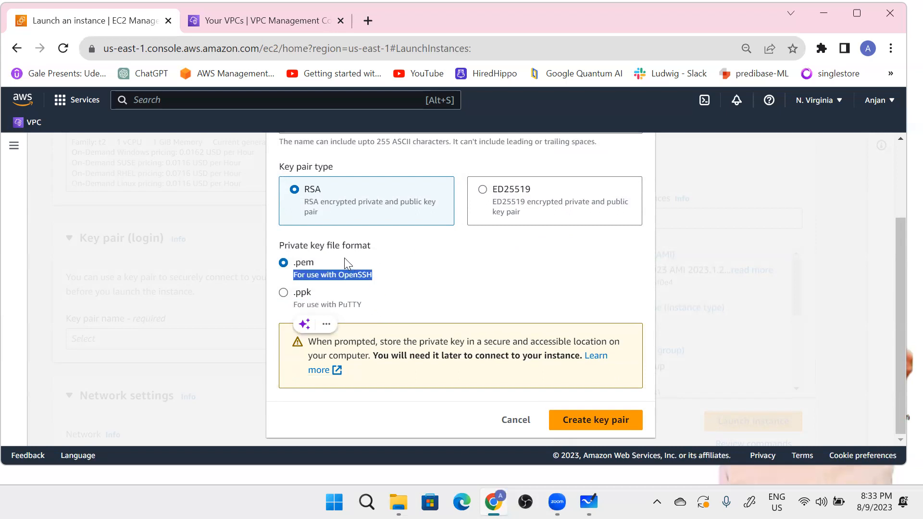
{"action": "triple_click", "coordinate": [417, 306]}
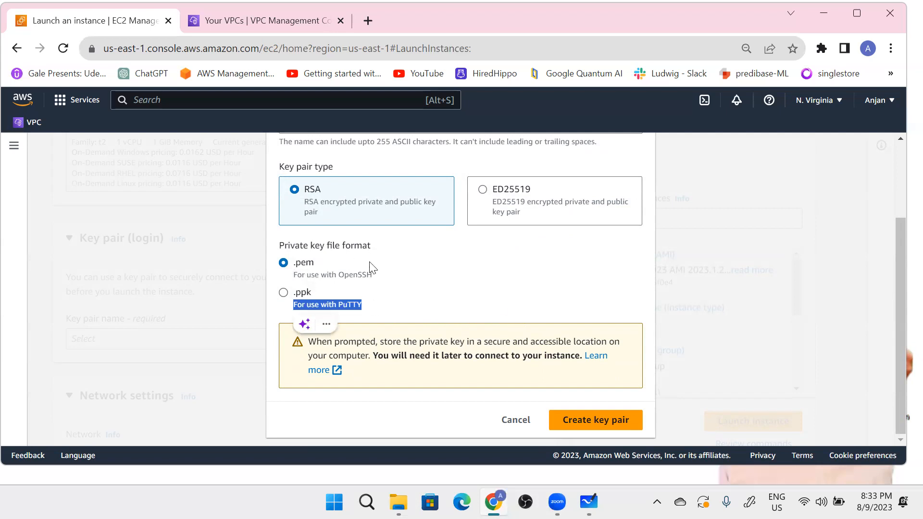
{"action": "left_click_drag", "start_coordinate": [387, 278], "coordinate": [341, 254]}
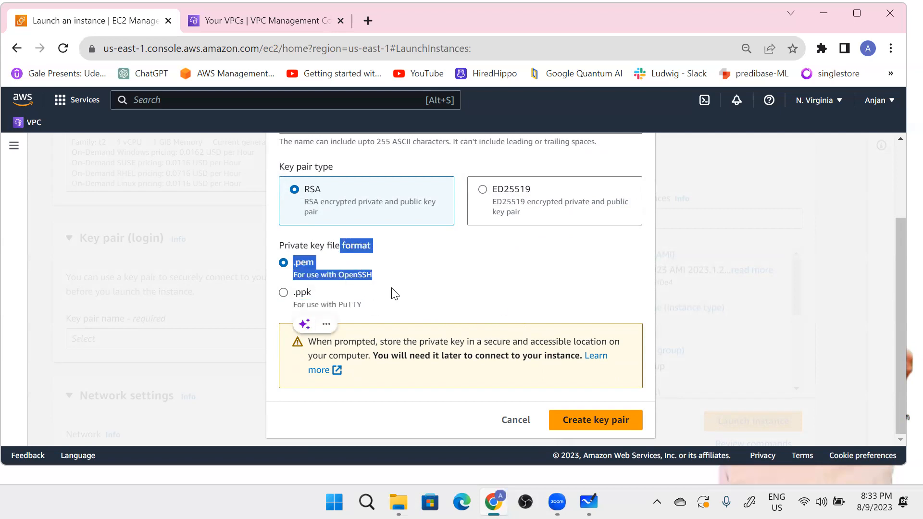
{"action": "left_click", "coordinate": [578, 281]}
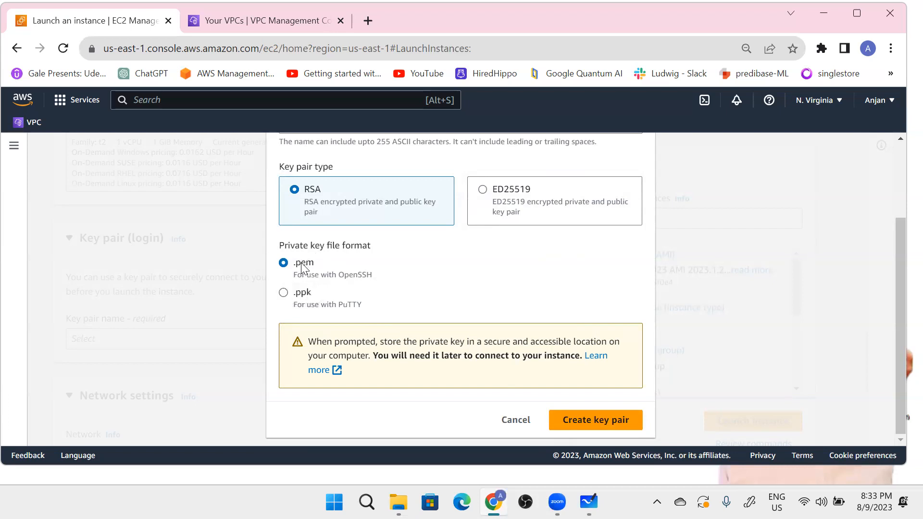
Create the key pair as RSA in .pem format and keep googlekeypair selected for the instance login.
{"action": "left_click", "coordinate": [577, 428]}
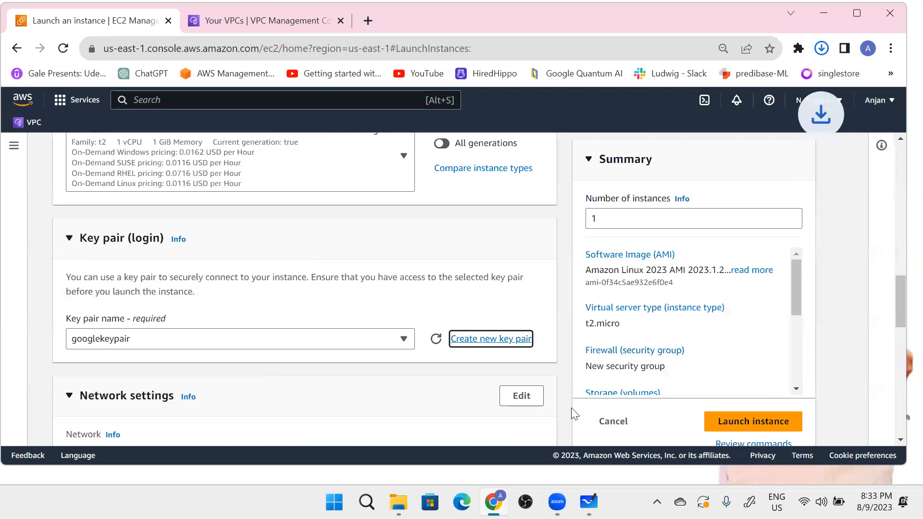
{"action": "left_click", "coordinate": [390, 343]}
{"action": "left_click", "coordinate": [325, 324]}
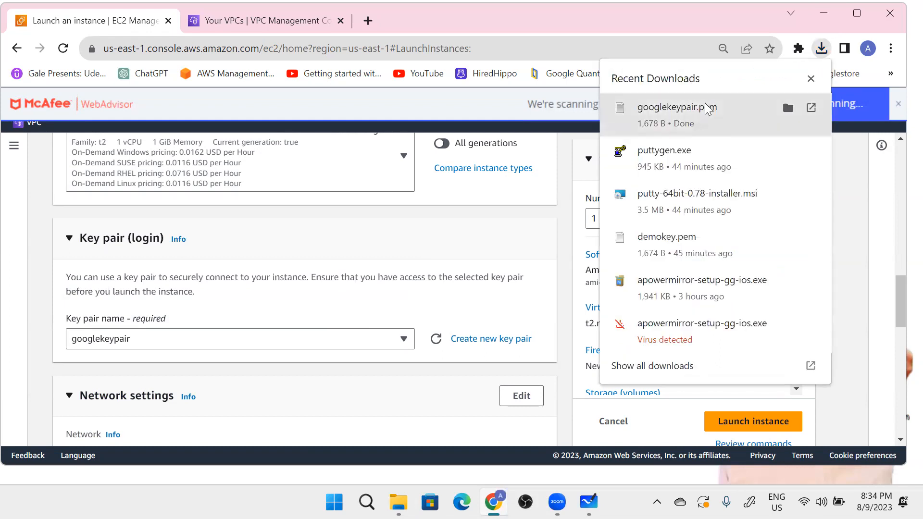
Switch the instance's network settings to editing and expand them to show the VPC and subnet options.
{"action": "left_click", "coordinate": [298, 387]}
{"action": "scroll", "coordinate": [490, 264], "scroll_direction": "down", "scroll_amount": 3}
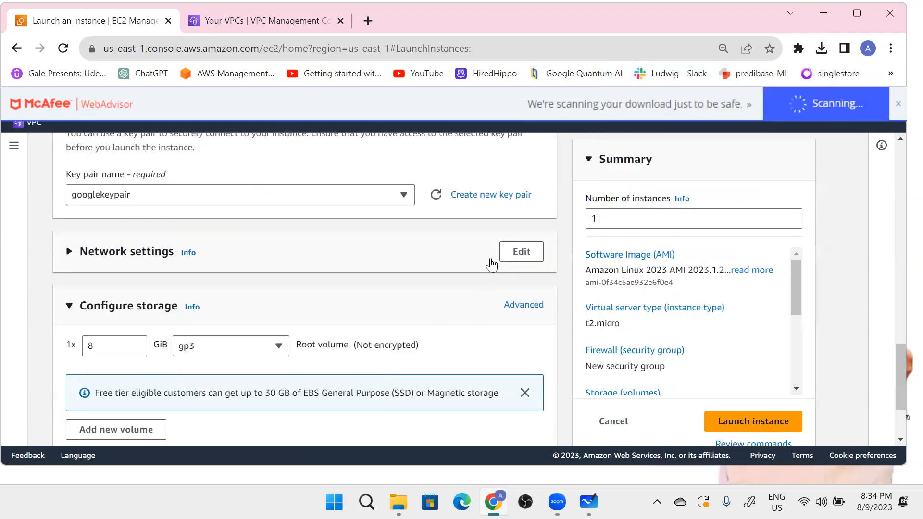
{"action": "left_click", "coordinate": [521, 252]}
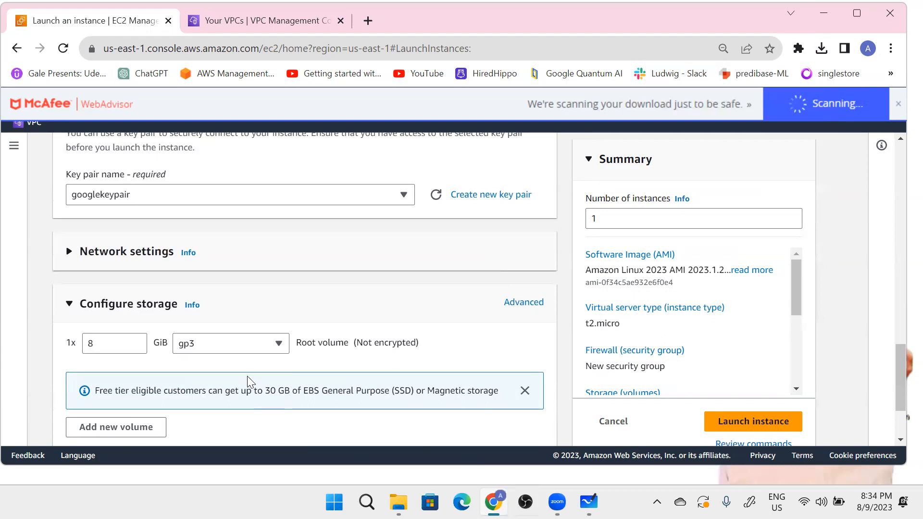
{"action": "scroll", "coordinate": [247, 376], "scroll_direction": "down", "scroll_amount": 1}
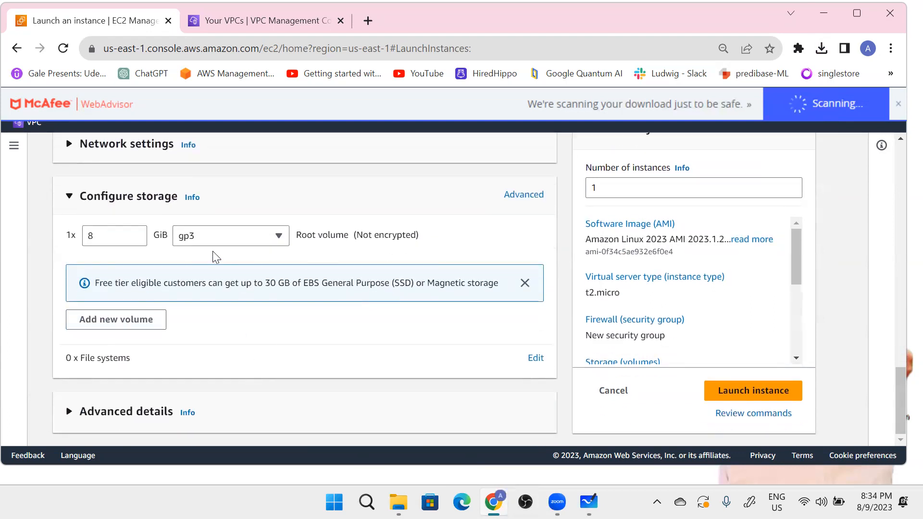
{"action": "scroll", "coordinate": [231, 271], "scroll_direction": "up", "scroll_amount": 2}
{"action": "scroll", "coordinate": [228, 270], "scroll_direction": "up", "scroll_amount": 2}
{"action": "scroll", "coordinate": [222, 282], "scroll_direction": "down", "scroll_amount": 1}
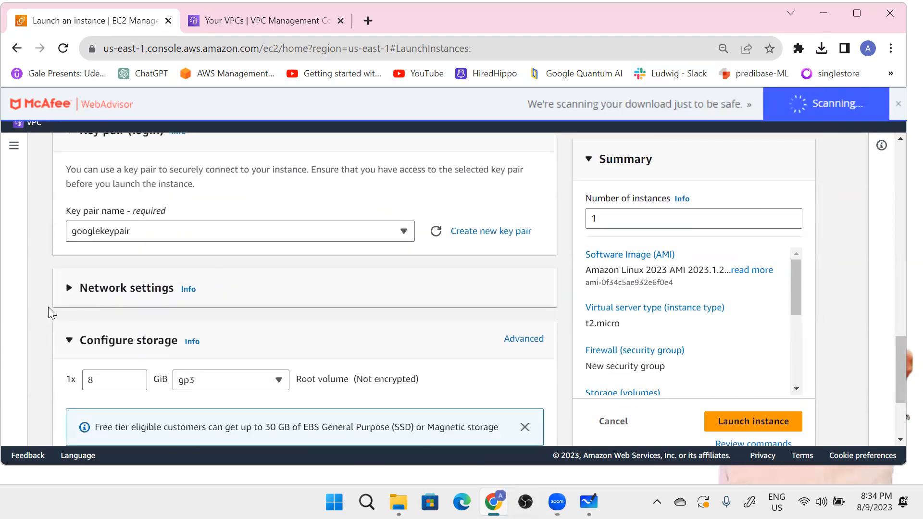
{"action": "left_click", "coordinate": [128, 292]}
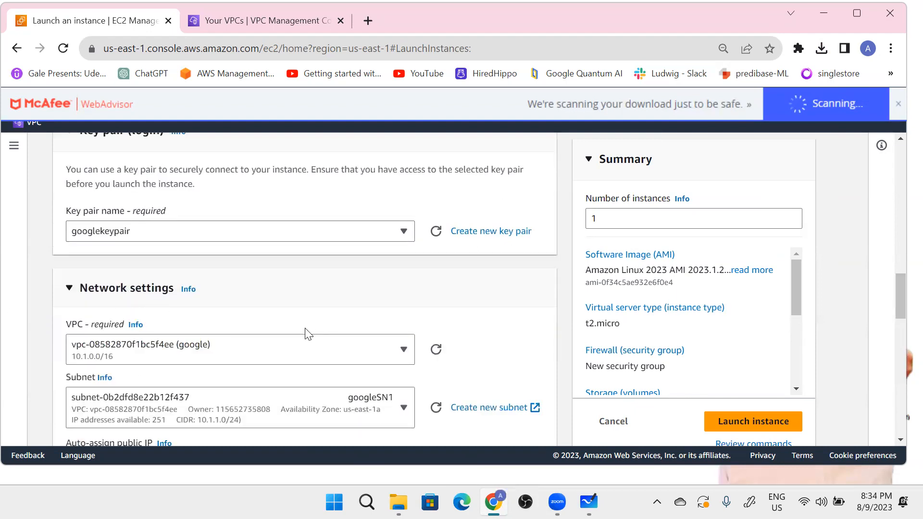
Keep the google VPC (10.1.0.0/16) and the googleSN1 subnet in the network settings.
{"action": "scroll", "coordinate": [337, 307], "scroll_direction": "down", "scroll_amount": 1}
{"action": "left_click", "coordinate": [344, 283]}
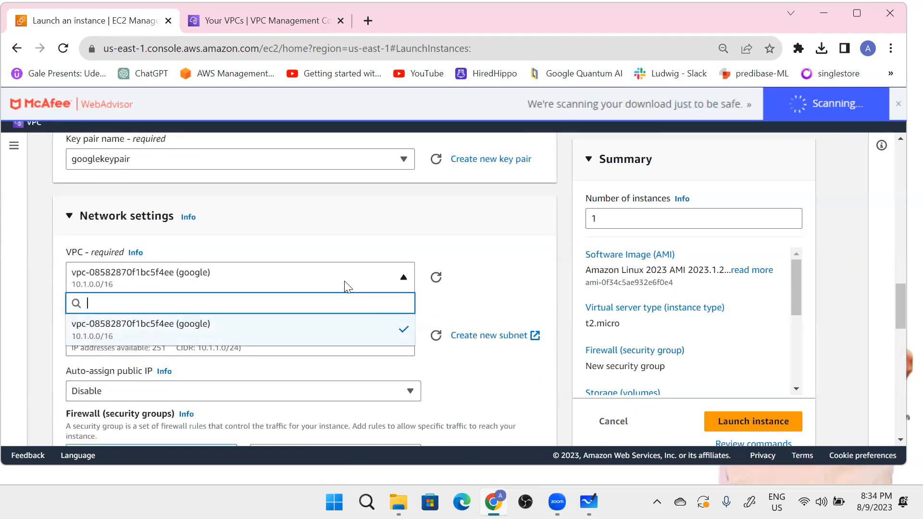
{"action": "left_click", "coordinate": [286, 347]}
{"action": "left_click", "coordinate": [307, 344]}
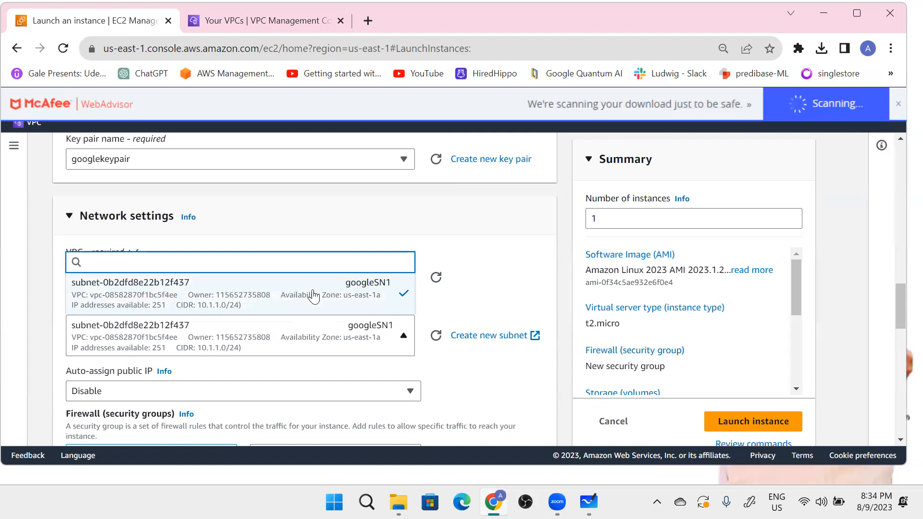
{"action": "left_click", "coordinate": [318, 327]}
{"action": "scroll", "coordinate": [317, 327], "scroll_direction": "down", "scroll_amount": 1}
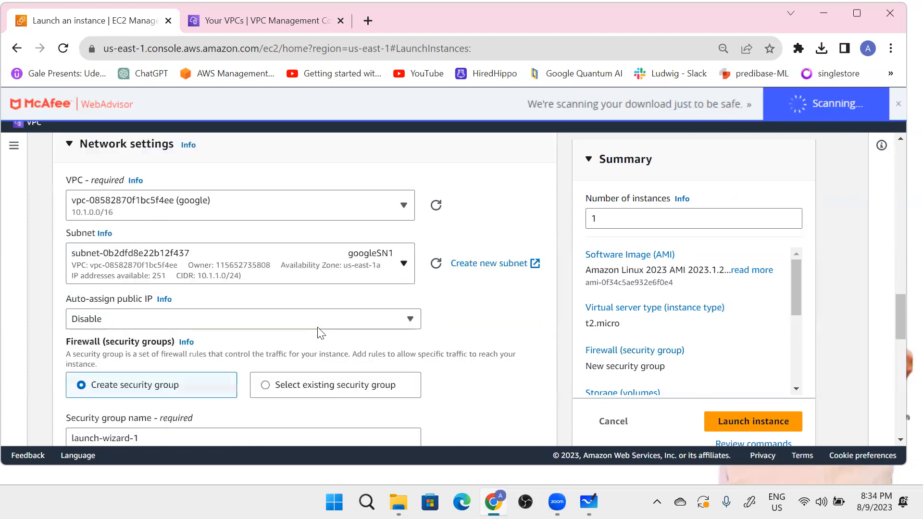
Enable auto-assignment of a public IP for the instance.
{"action": "left_click", "coordinate": [173, 316]}
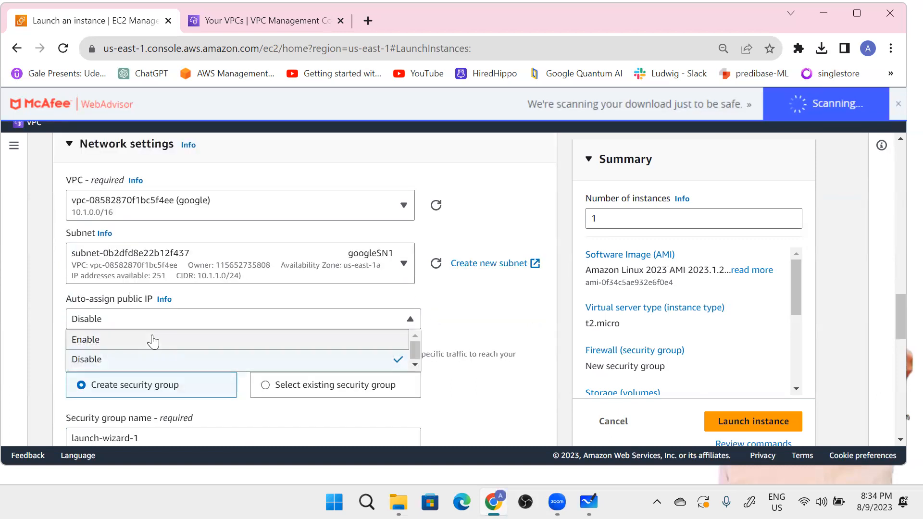
{"action": "left_click", "coordinate": [152, 341]}
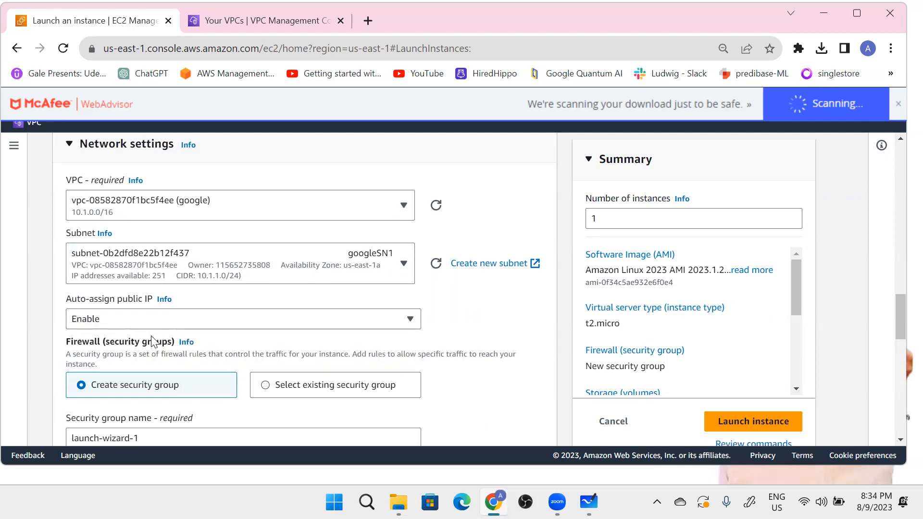
{"action": "left_click_drag", "start_coordinate": [181, 299], "coordinate": [57, 300]}
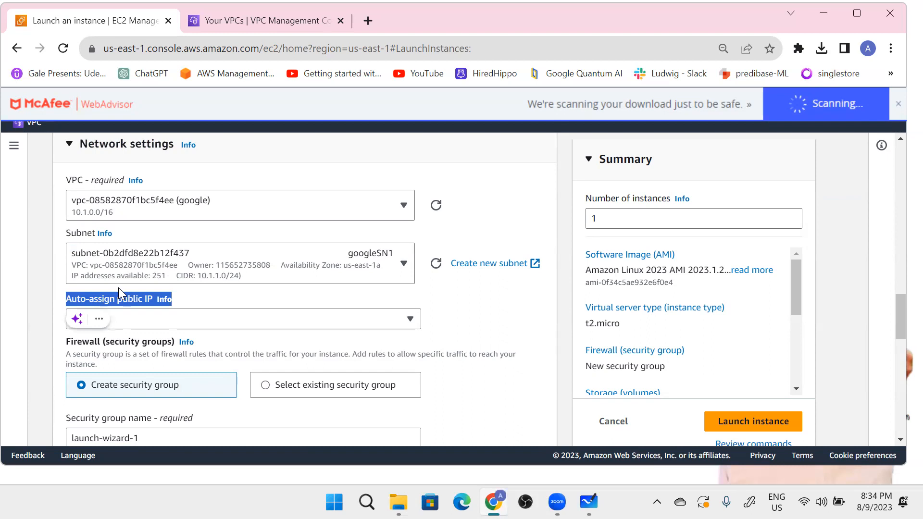
{"action": "left_click", "coordinate": [284, 304]}
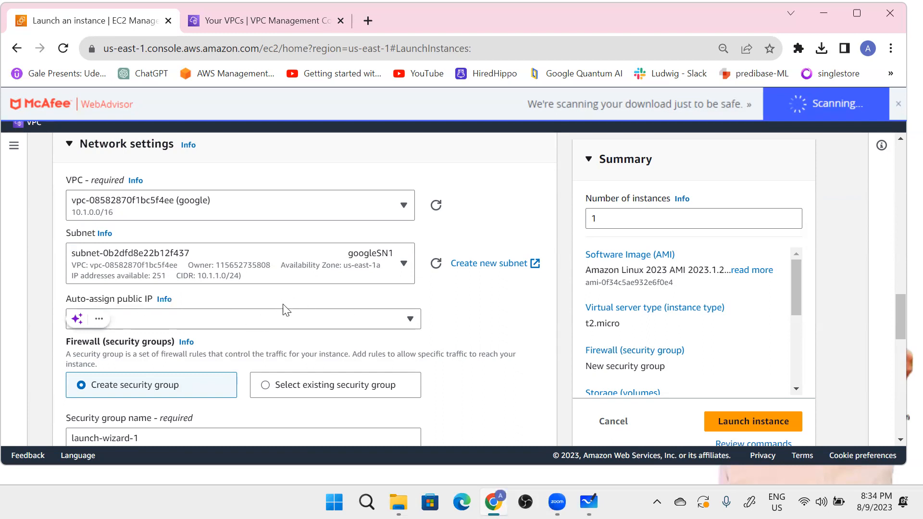
Use an existing security group for the instance's firewall and select googleSG.
{"action": "scroll", "coordinate": [518, 316], "scroll_direction": "down", "scroll_amount": 1}
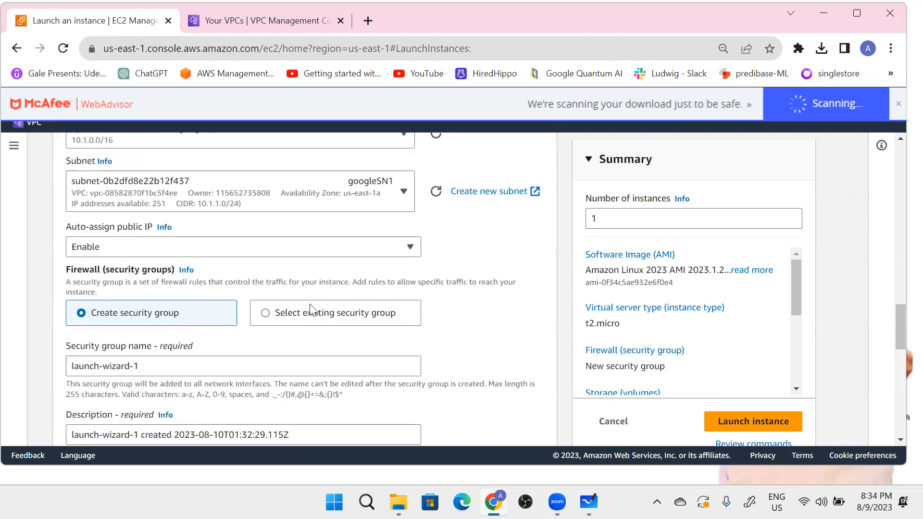
{"action": "left_click", "coordinate": [285, 314]}
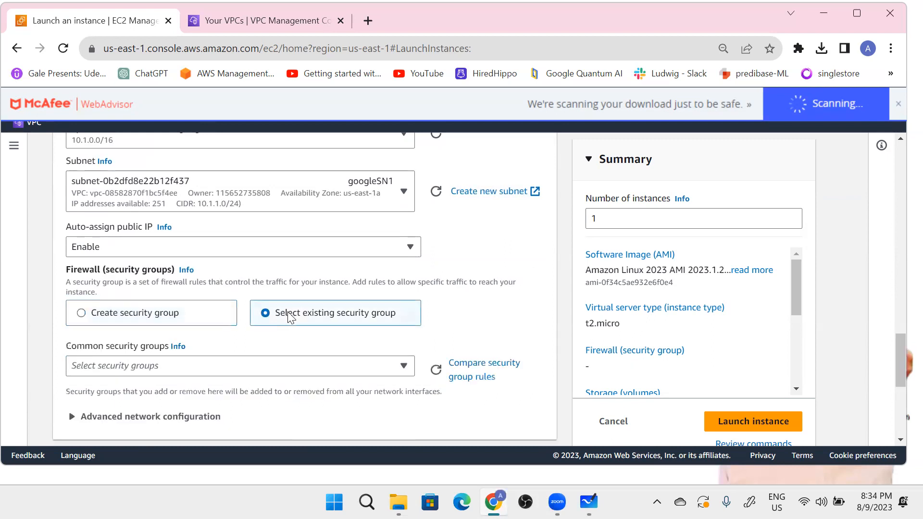
{"action": "scroll", "coordinate": [288, 311], "scroll_direction": "down", "scroll_amount": 1}
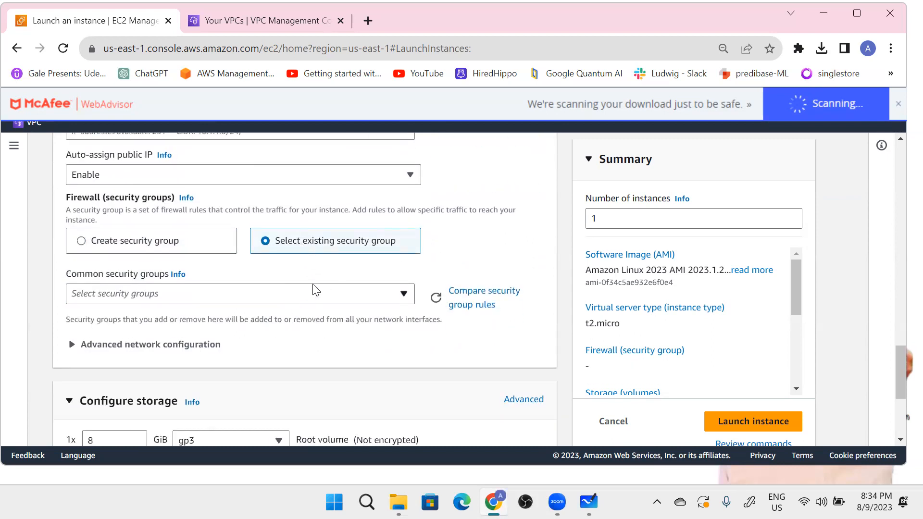
{"action": "left_click", "coordinate": [311, 296]}
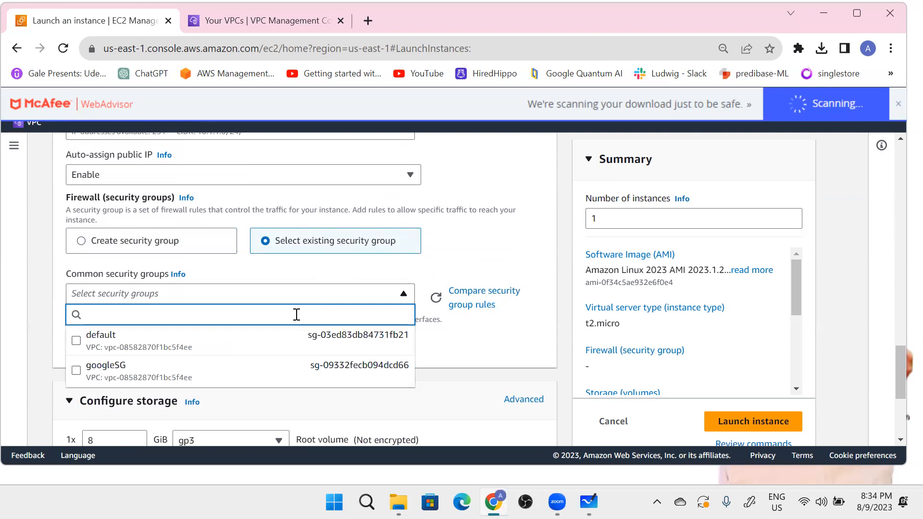
{"action": "left_click", "coordinate": [248, 368]}
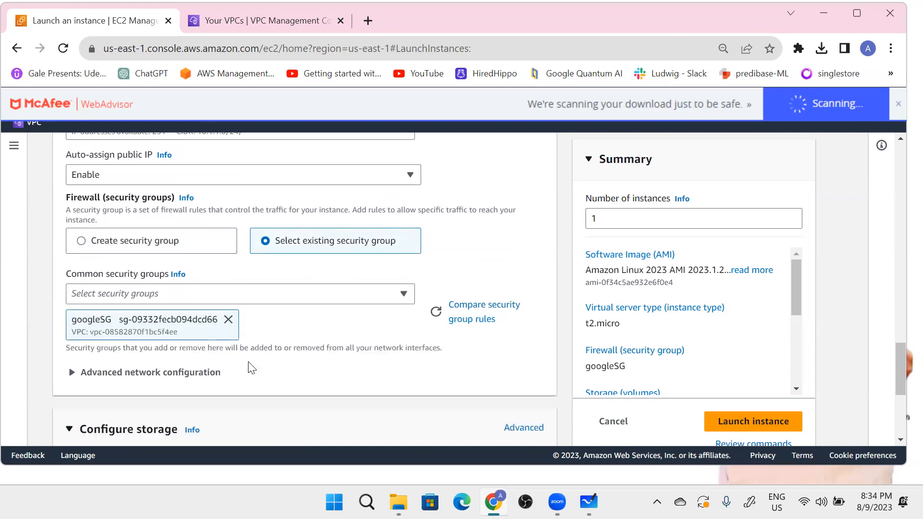
Launch the instance with its 8 GiB gp3 root volume and open the Instances list to view the webserver instance.
{"action": "scroll", "coordinate": [249, 365], "scroll_direction": "down", "scroll_amount": 5}
{"action": "scroll", "coordinate": [249, 366], "scroll_direction": "up", "scroll_amount": 3}
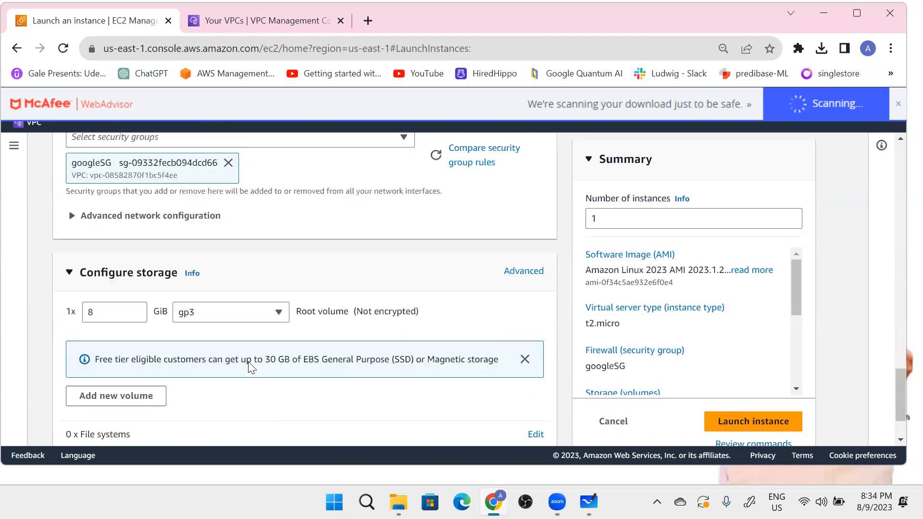
{"action": "scroll", "coordinate": [249, 366], "scroll_direction": "down", "scroll_amount": 3}
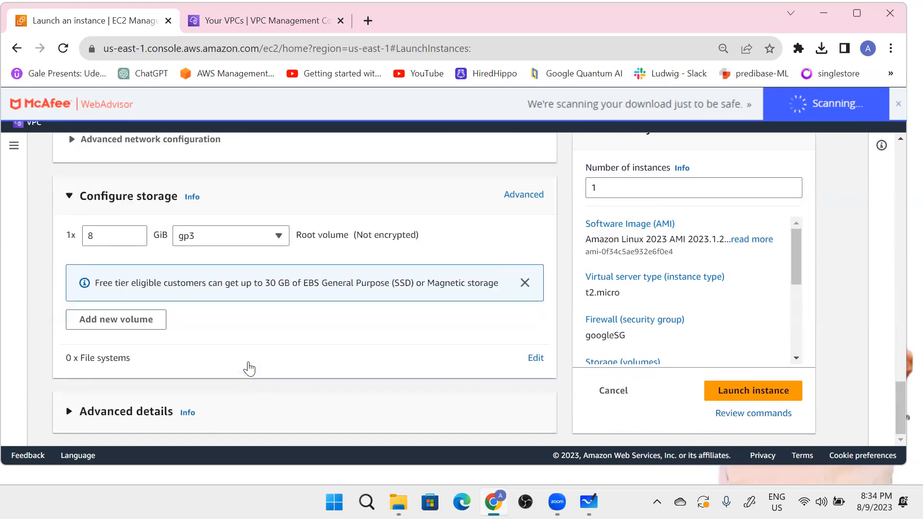
{"action": "left_click", "coordinate": [761, 392]}
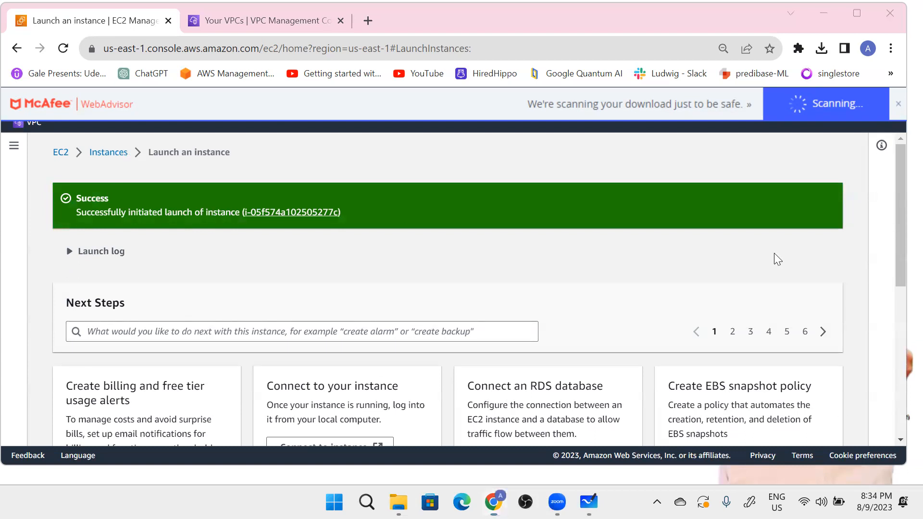
{"action": "left_click", "coordinate": [108, 153]}
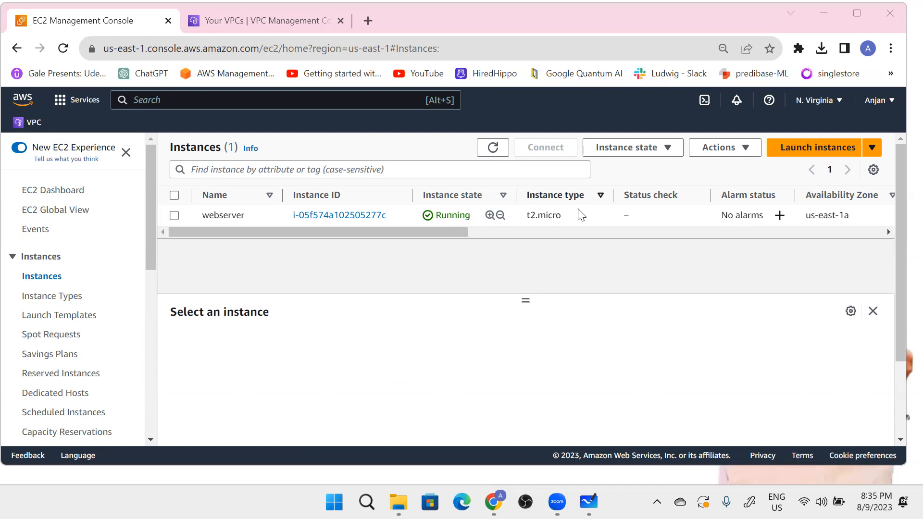
{"action": "left_click_drag", "start_coordinate": [576, 214], "coordinate": [197, 225]}
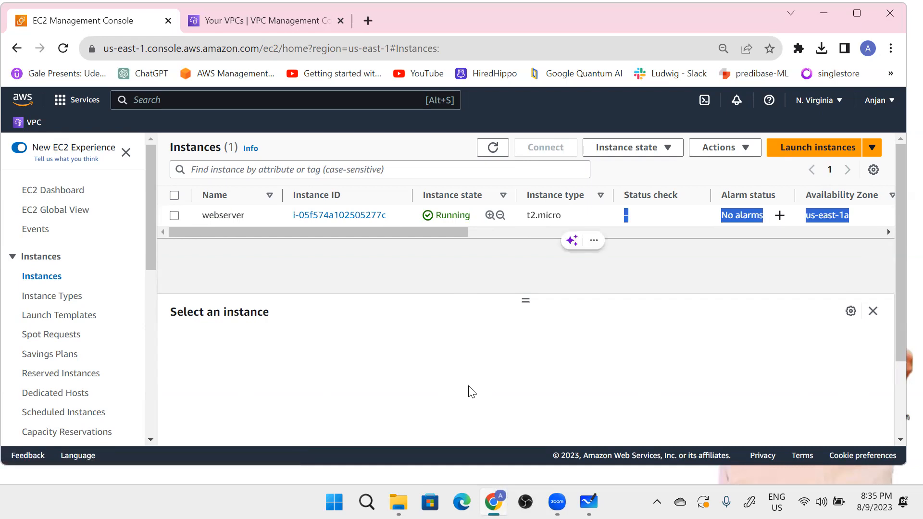
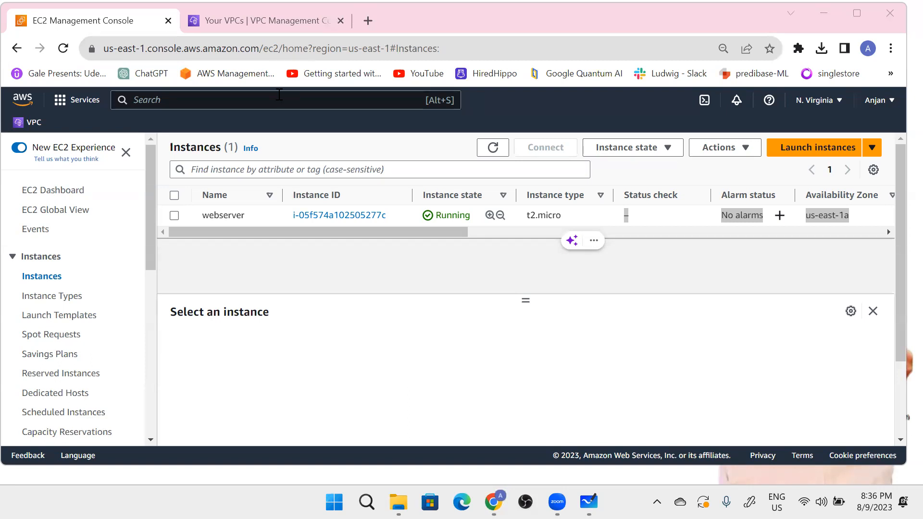
Open a new browser tab and try to load the Canvas site with the address canva.
{"action": "left_click", "coordinate": [366, 21]}
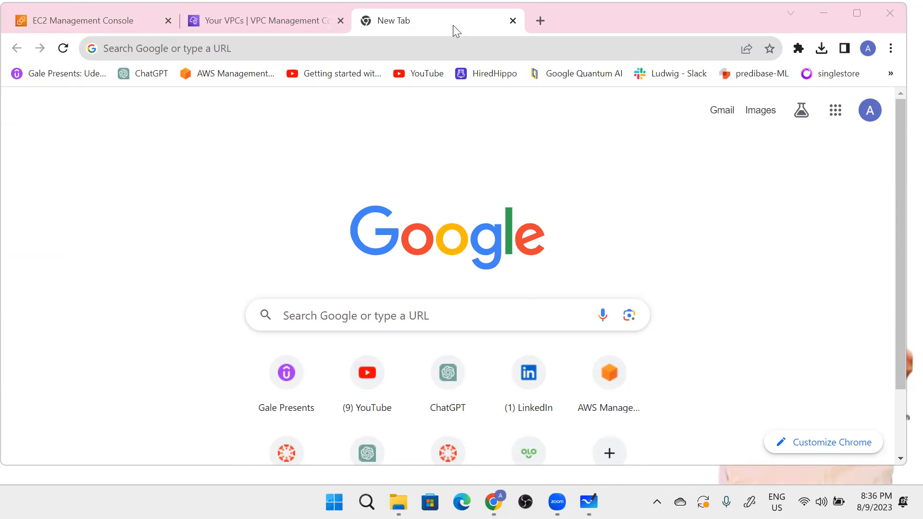
{"action": "key", "text": "ctrl+l"}
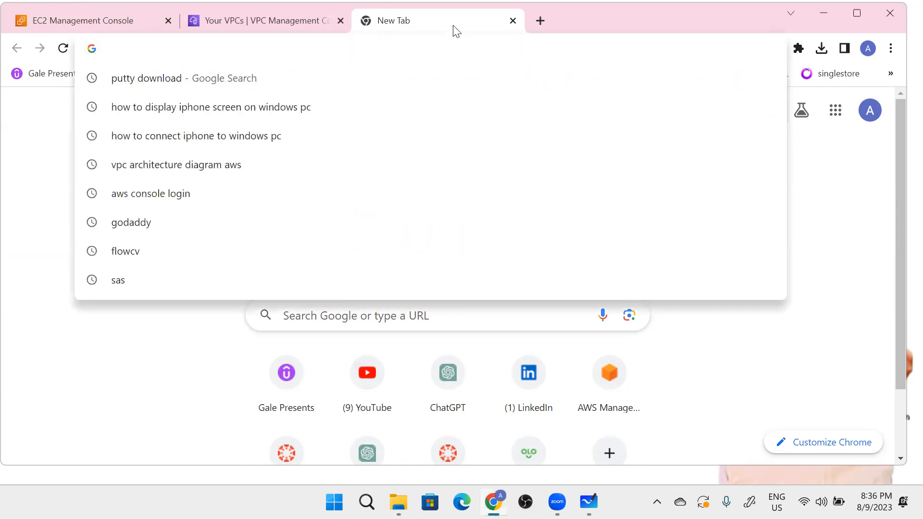
{"action": "type", "text": "vc"}
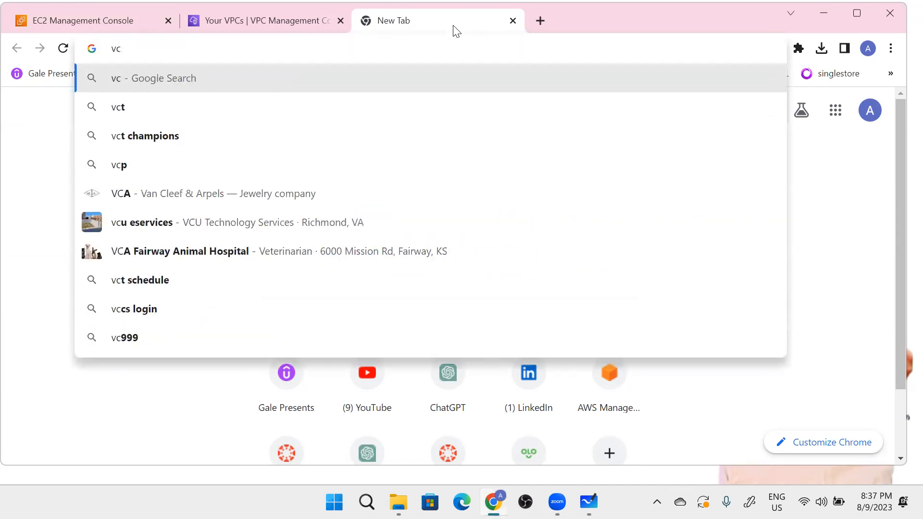
{"action": "key", "text": "BackSpace"}
{"action": "key", "text": "BackSpace"}
{"action": "type", "text": "canvas"}
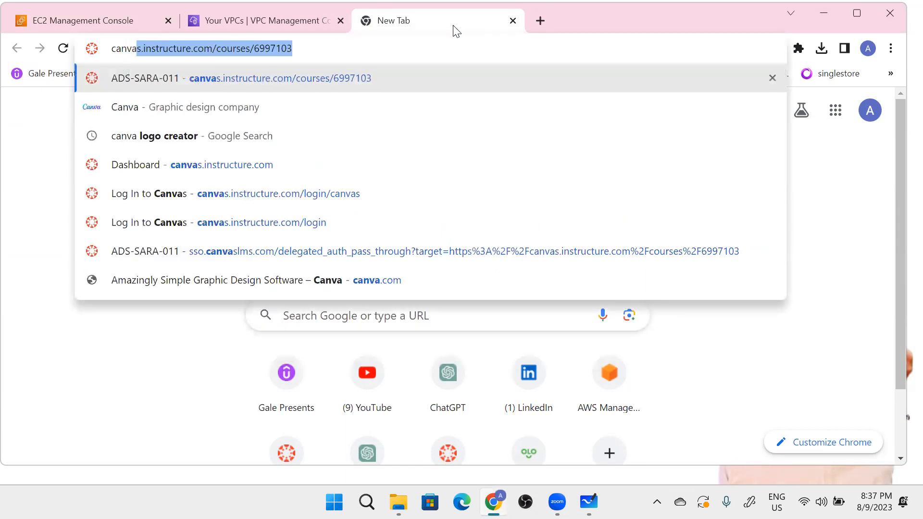
{"action": "key", "text": "Delete"}
{"action": "key", "text": "Return"}
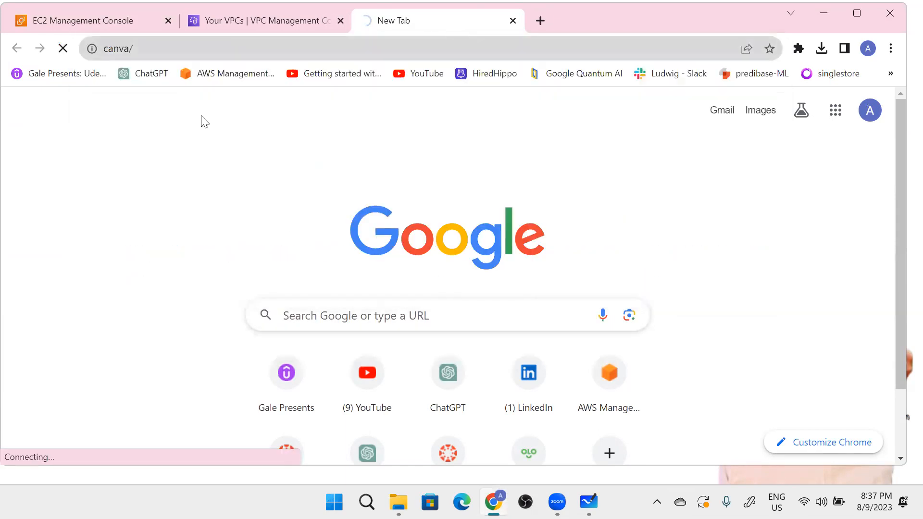
Go to the Canvas site at canvas.instructure.com from the address suggestions.
{"action": "left_click", "coordinate": [184, 53]}
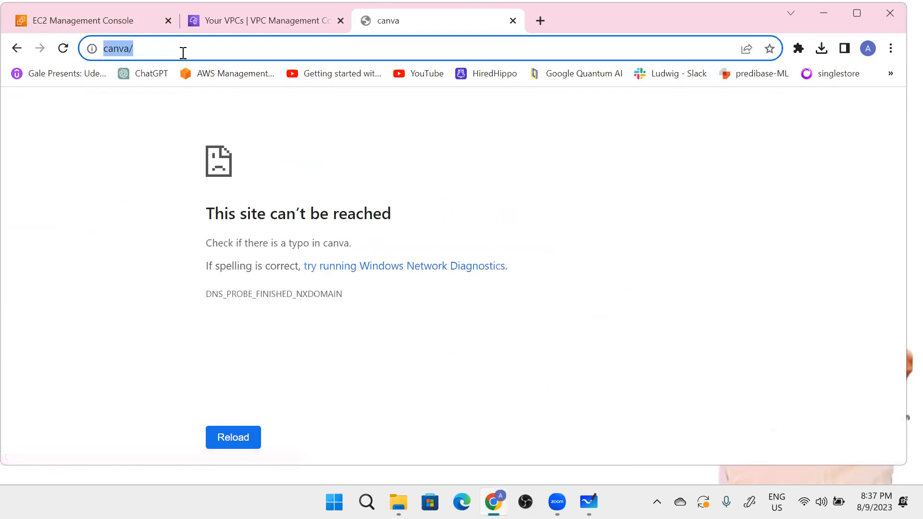
{"action": "type", "text": "cav"}
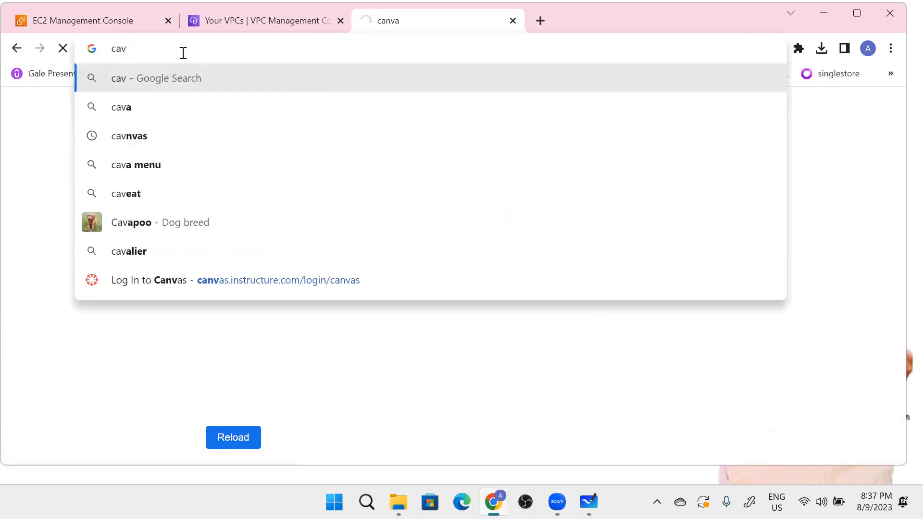
{"action": "key", "text": "BackSpace"}
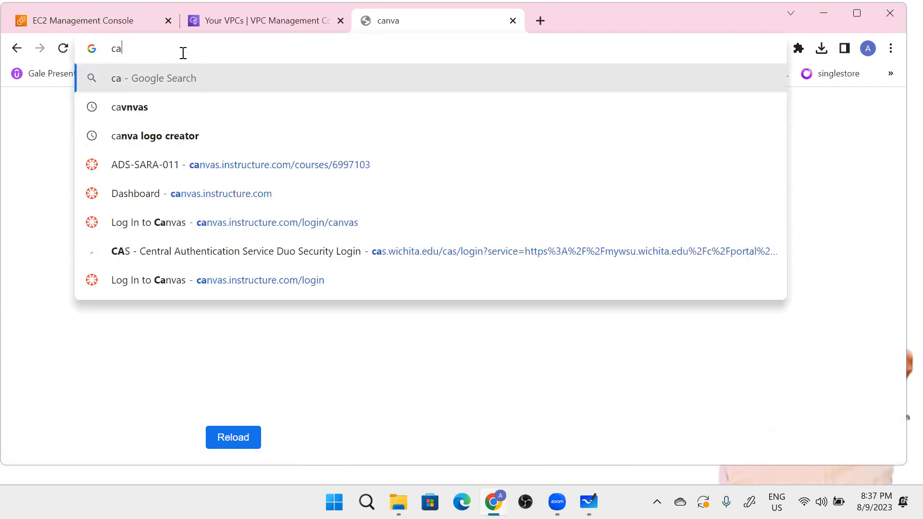
{"action": "key", "text": "Down"}
{"action": "key", "text": "Down"}
{"action": "key", "text": "Down"}
{"action": "key", "text": "Down"}
{"action": "key", "text": "Down"}
{"action": "key", "text": "Up"}
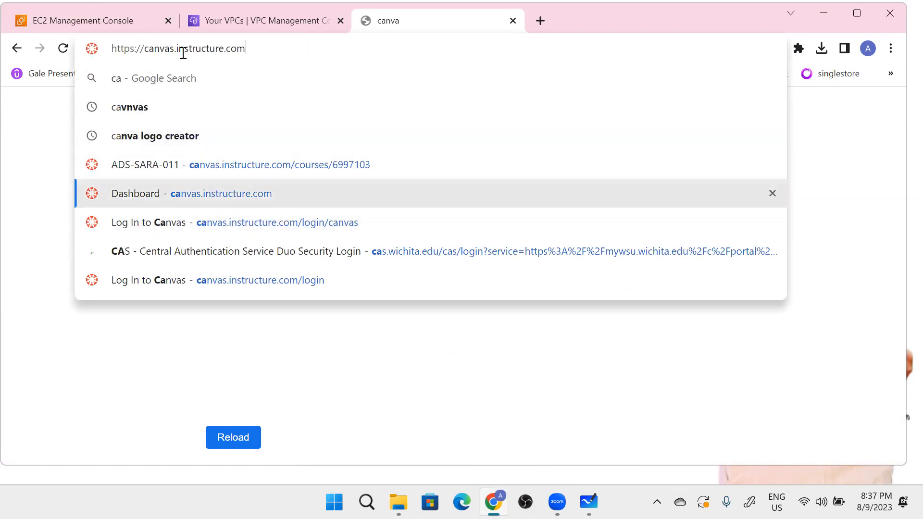
{"action": "key", "text": "Return"}
Log in to Canvas with the account e-mail and password, and dismiss the password warning.
{"action": "left_click", "coordinate": [364, 229]}
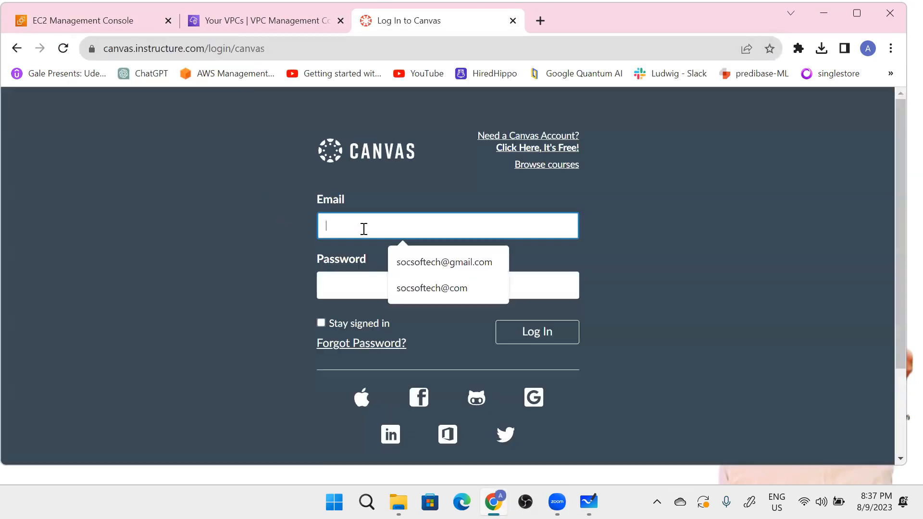
{"action": "left_click", "coordinate": [381, 255]}
{"action": "left_click", "coordinate": [404, 230]}
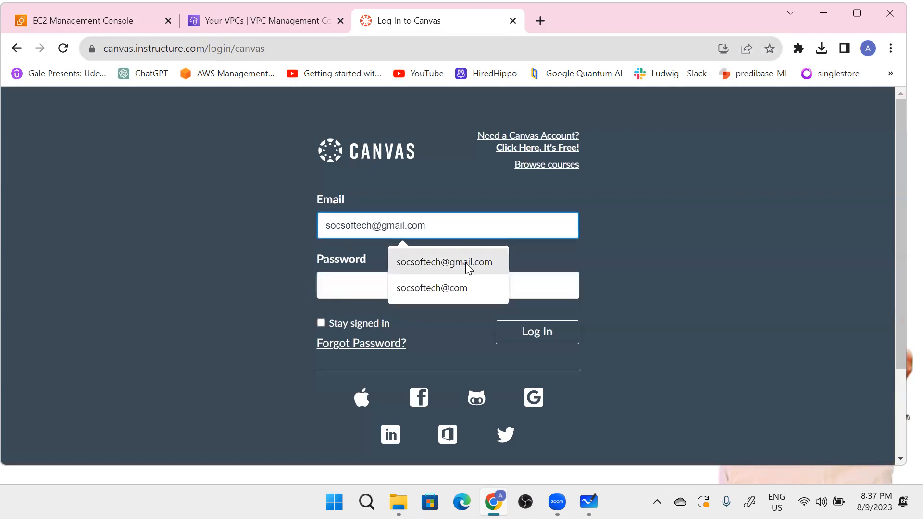
{"action": "left_click", "coordinate": [468, 268]}
{"action": "left_click", "coordinate": [431, 286]}
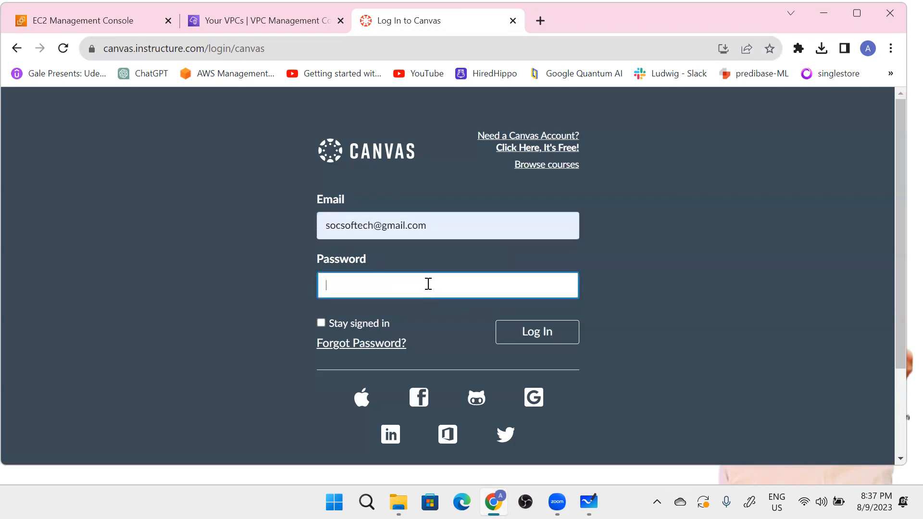
{"action": "key", "text": "Caps_Lock"}
{"action": "type", "text": "*****"}
{"action": "key", "text": "Caps_Lock"}
{"action": "type", "text": "******"}
{"action": "key", "text": "Return"}
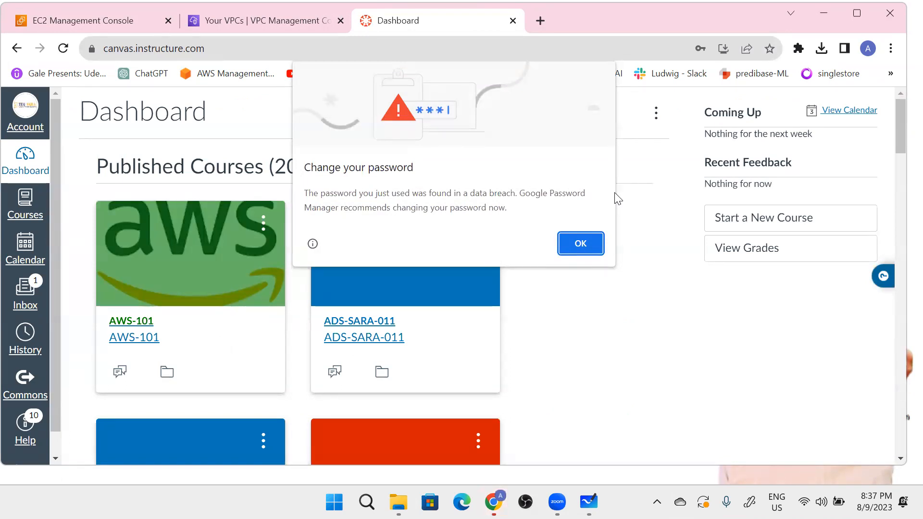
{"action": "left_click", "coordinate": [588, 245]}
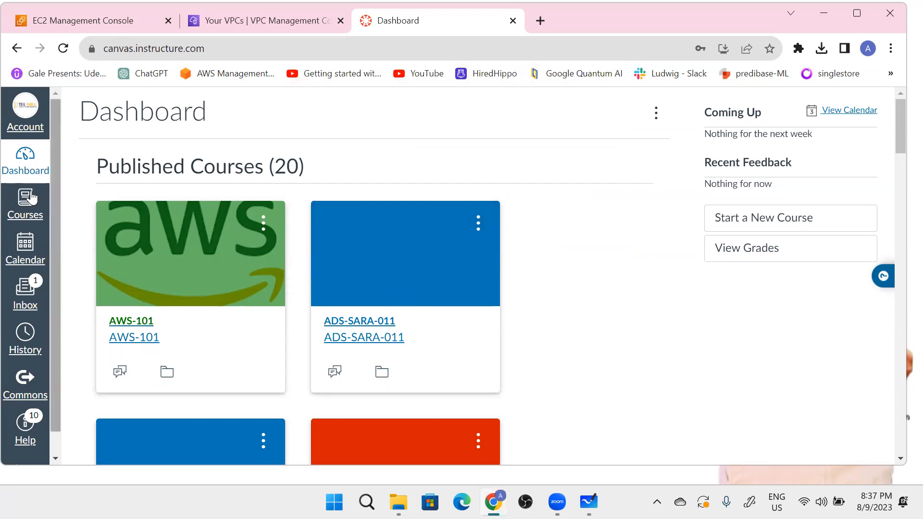
In the AWS-101 course's people roster, submit the new person's e-mail address with the Student role and AWS-101 section.
{"action": "left_click", "coordinate": [129, 338]}
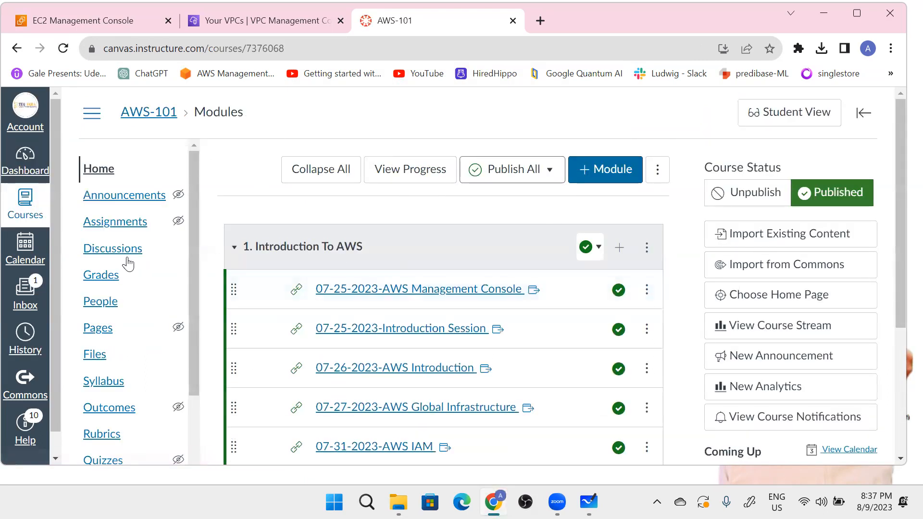
{"action": "left_click", "coordinate": [97, 301]}
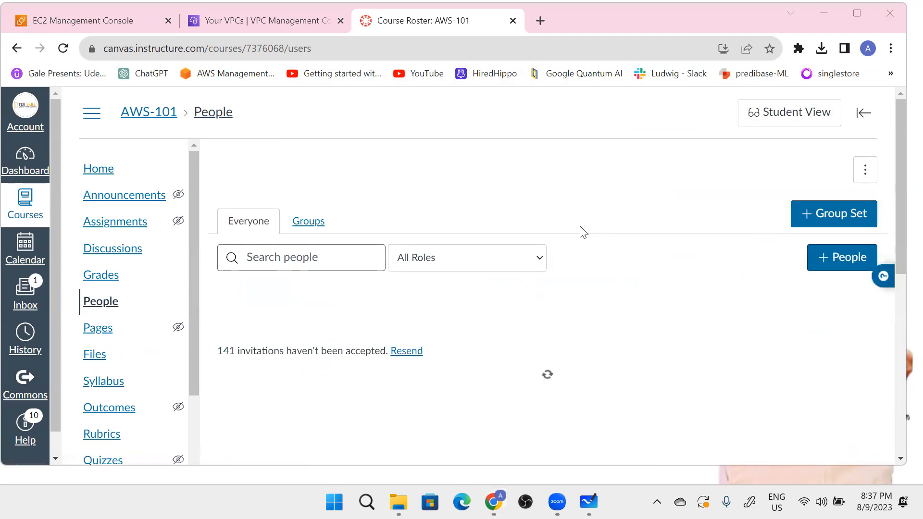
{"action": "left_click", "coordinate": [841, 257]}
{"action": "left_click", "coordinate": [220, 293]}
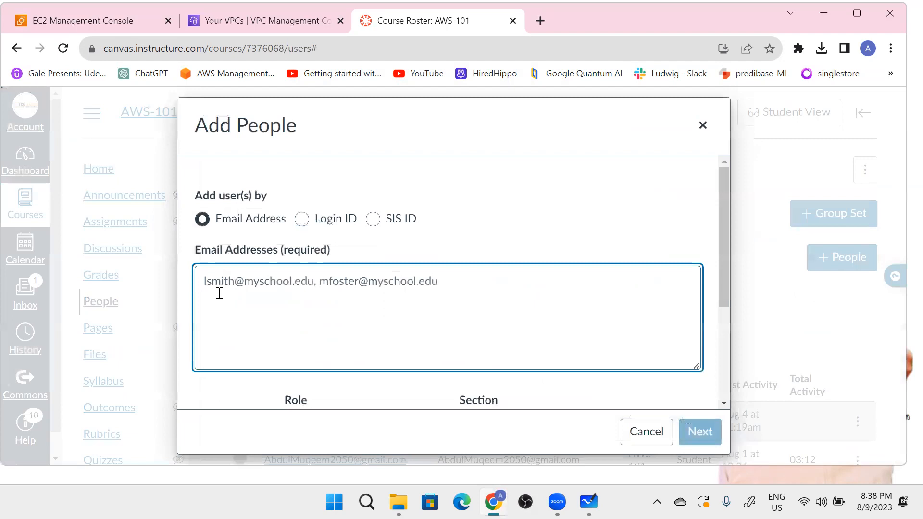
{"action": "key", "text": "ctrl+v"}
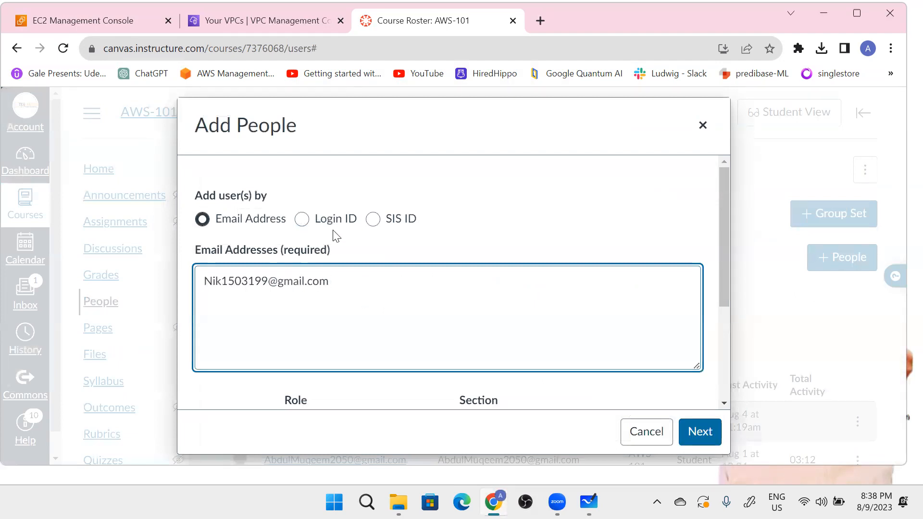
{"action": "scroll", "coordinate": [337, 236], "scroll_direction": "down", "scroll_amount": 1}
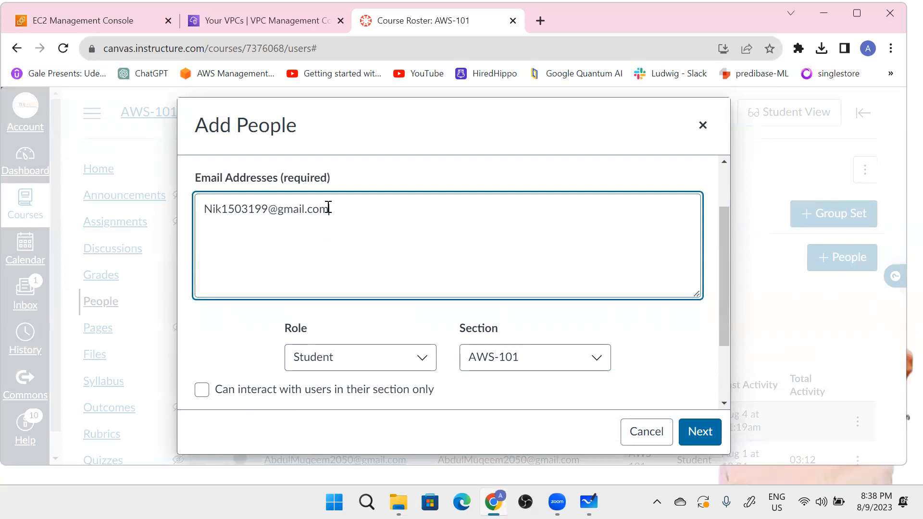
{"action": "left_click_drag", "start_coordinate": [328, 207], "coordinate": [176, 207]}
{"action": "scroll", "coordinate": [625, 346], "scroll_direction": "down", "scroll_amount": 2}
{"action": "left_click", "coordinate": [701, 432]}
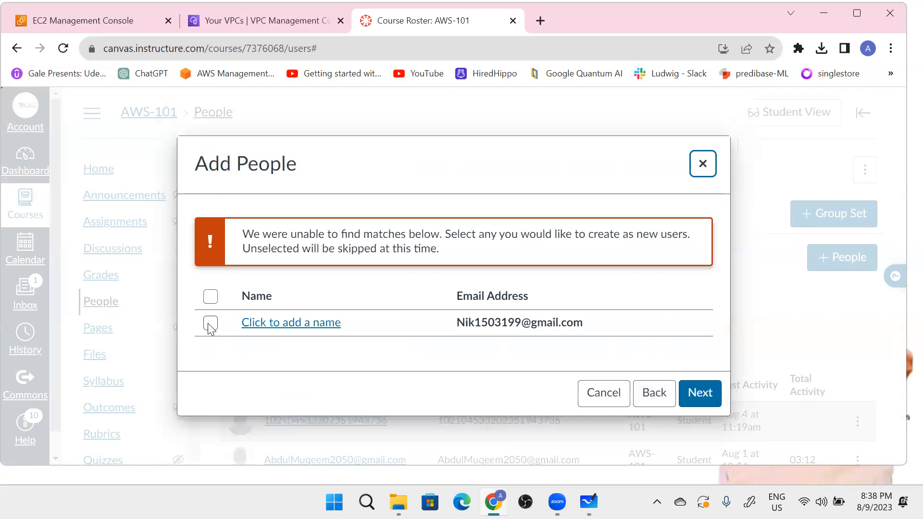
Mark the unmatched e-mail for creation as a new user, add it to the course, and return to the Canvas dashboard.
{"action": "left_click", "coordinate": [210, 326]}
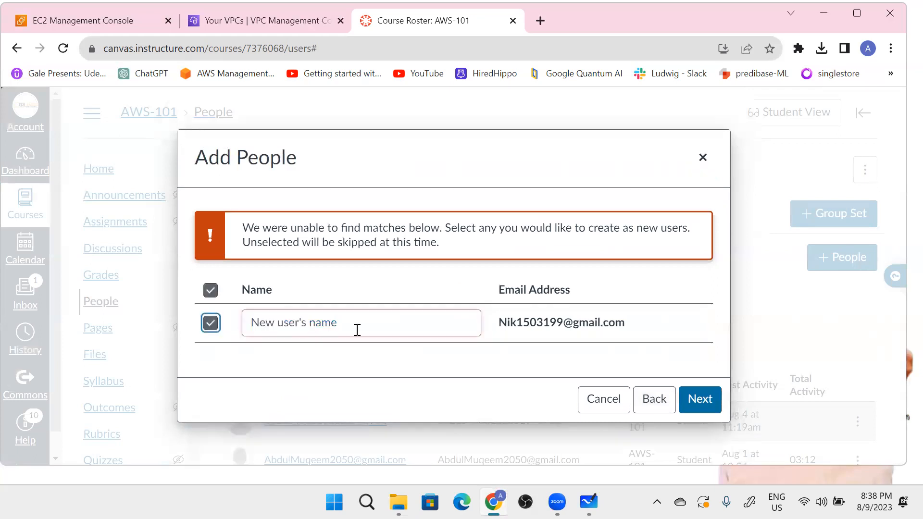
{"action": "left_click", "coordinate": [695, 406]}
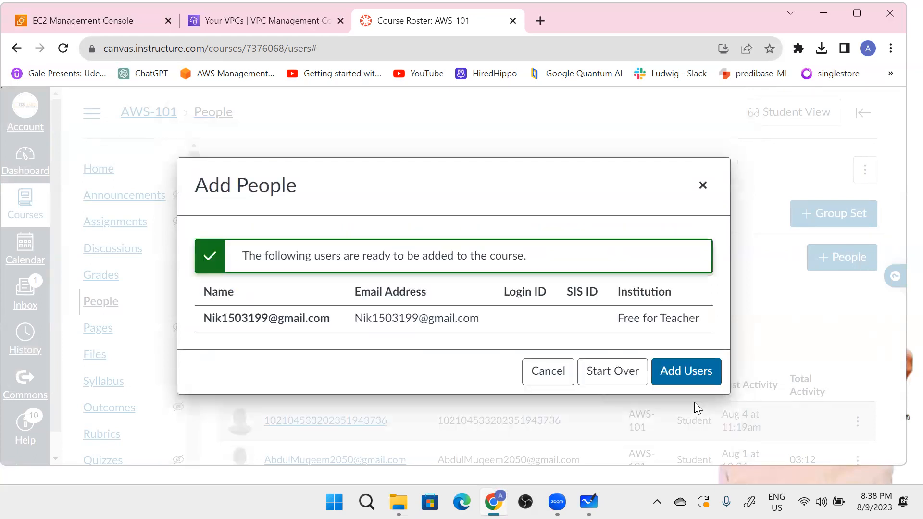
{"action": "left_click", "coordinate": [667, 370]}
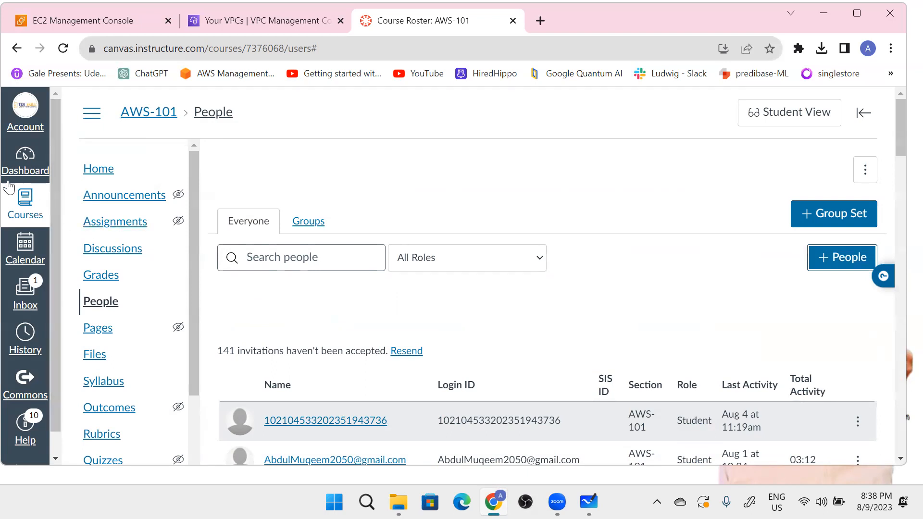
{"action": "left_click", "coordinate": [26, 154]}
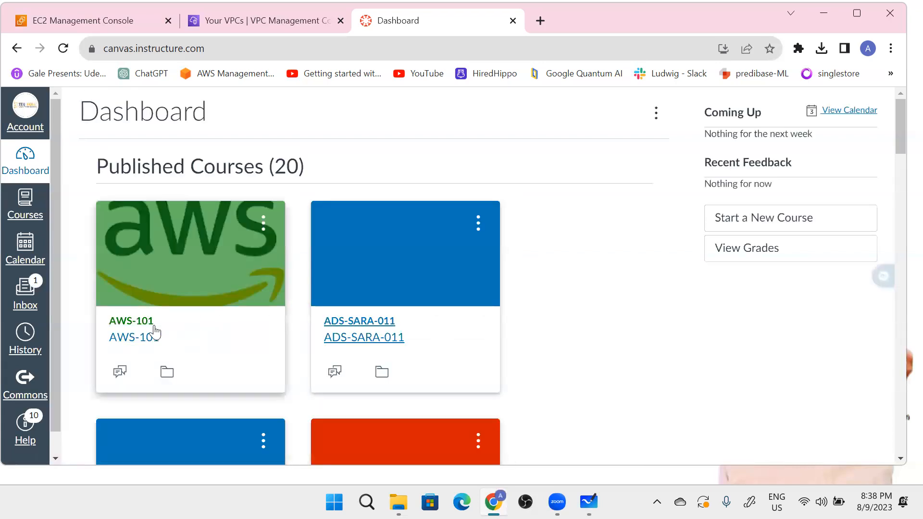
Open the AWS-101 course, look through its Introduction To AWS module, and go to the people roster.
{"action": "left_click", "coordinate": [153, 331]}
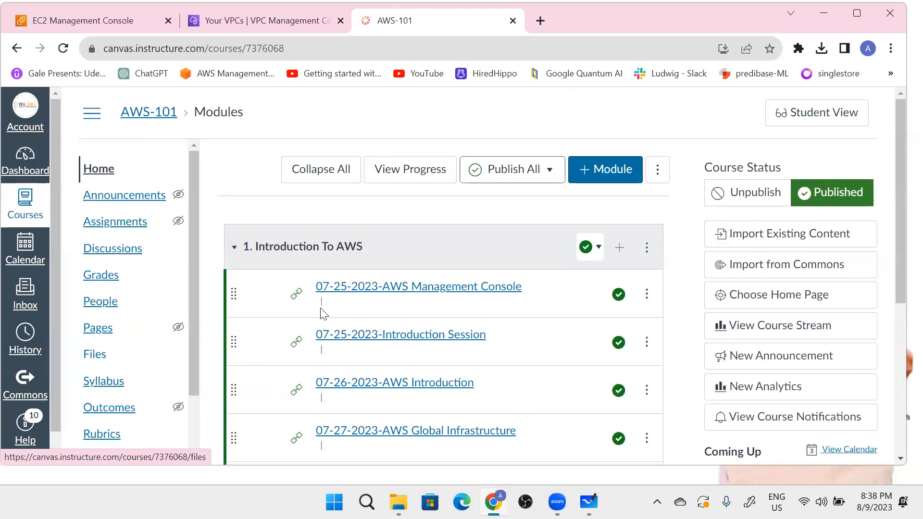
{"action": "scroll", "coordinate": [322, 313], "scroll_direction": "down", "scroll_amount": 4}
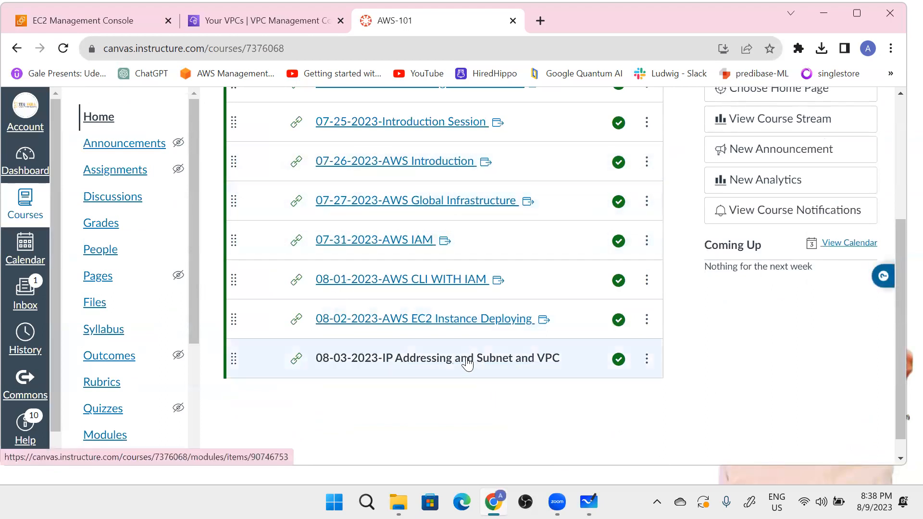
{"action": "scroll", "coordinate": [332, 231], "scroll_direction": "up", "scroll_amount": 4}
{"action": "scroll", "coordinate": [366, 262], "scroll_direction": "down", "scroll_amount": 3}
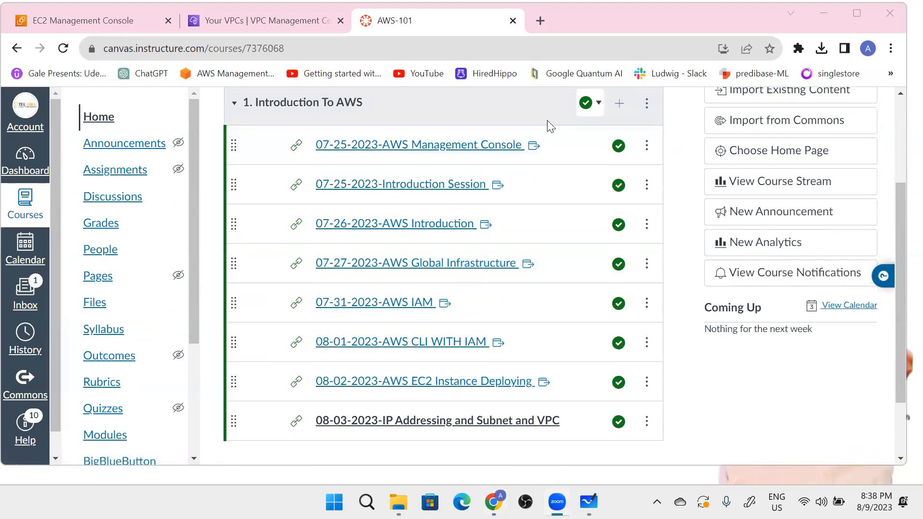
{"action": "left_click", "coordinate": [692, 387]}
{"action": "scroll", "coordinate": [432, 259], "scroll_direction": "up", "scroll_amount": 3}
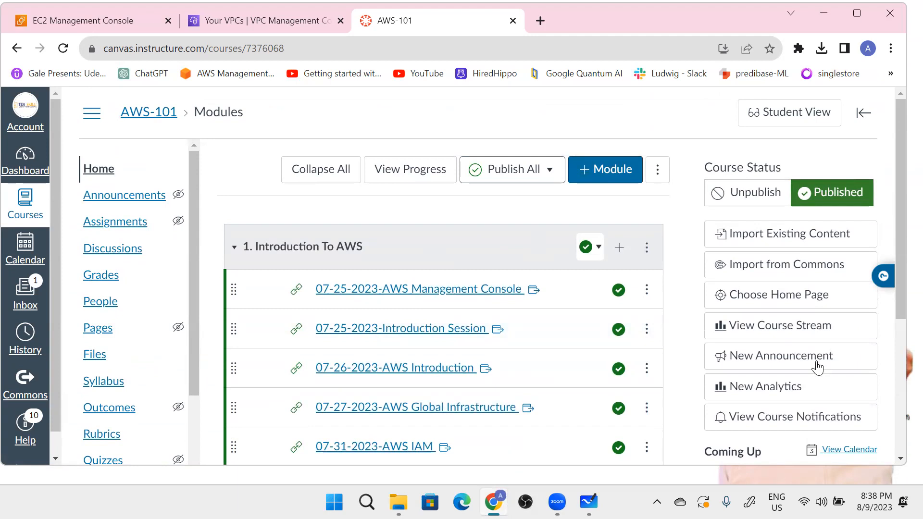
{"action": "left_click", "coordinate": [857, 422]}
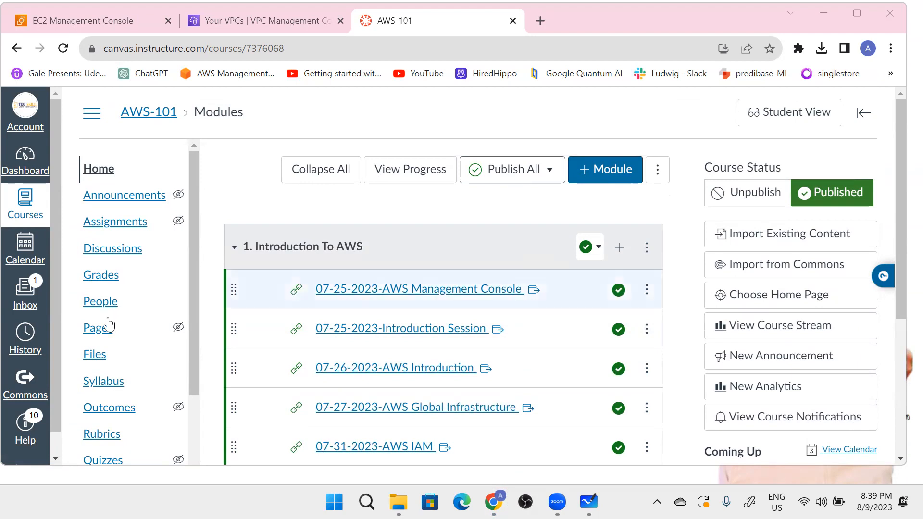
{"action": "left_click", "coordinate": [89, 304]}
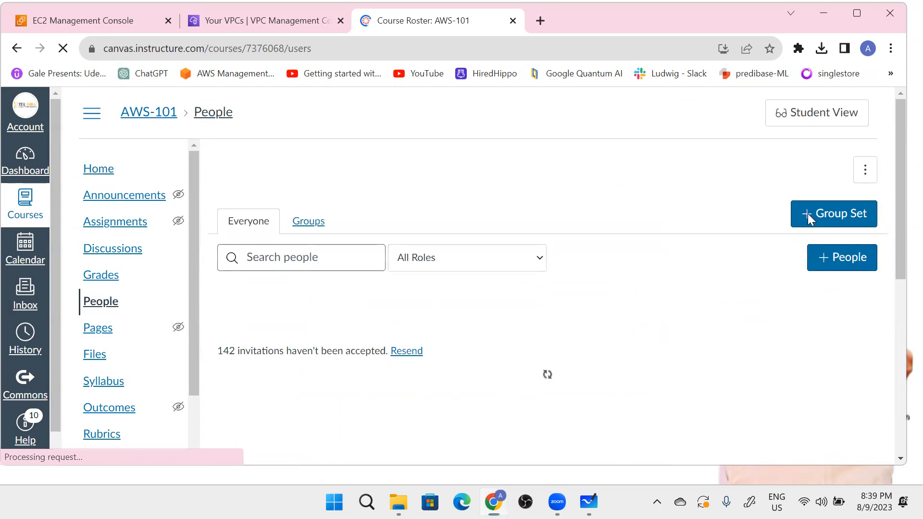
{"action": "left_click", "coordinate": [859, 265]}
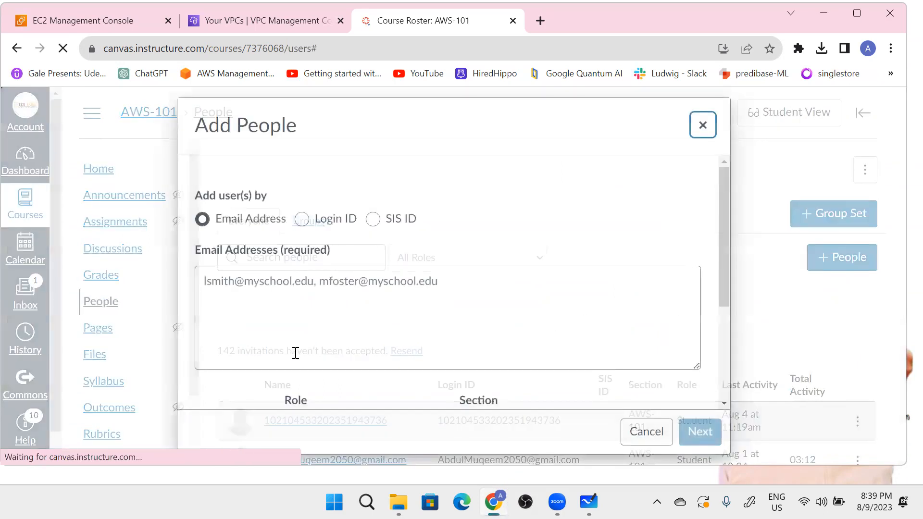
{"action": "left_click", "coordinate": [302, 338]}
{"action": "key", "text": "ctrl+v"}
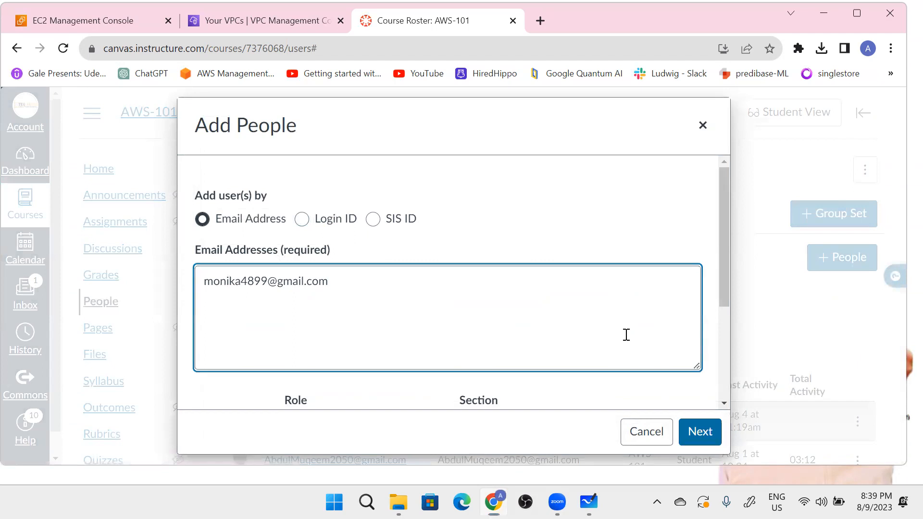
{"action": "left_click", "coordinate": [809, 110]}
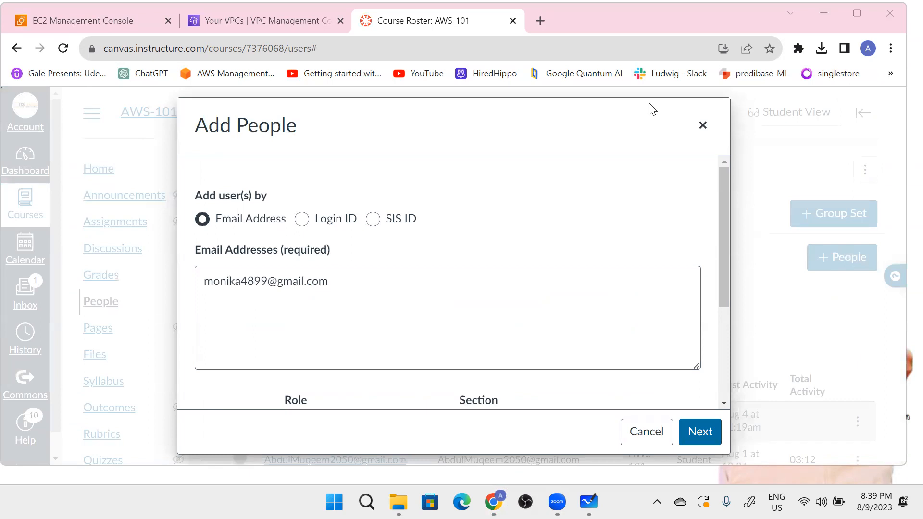
{"action": "left_click", "coordinate": [364, 294]}
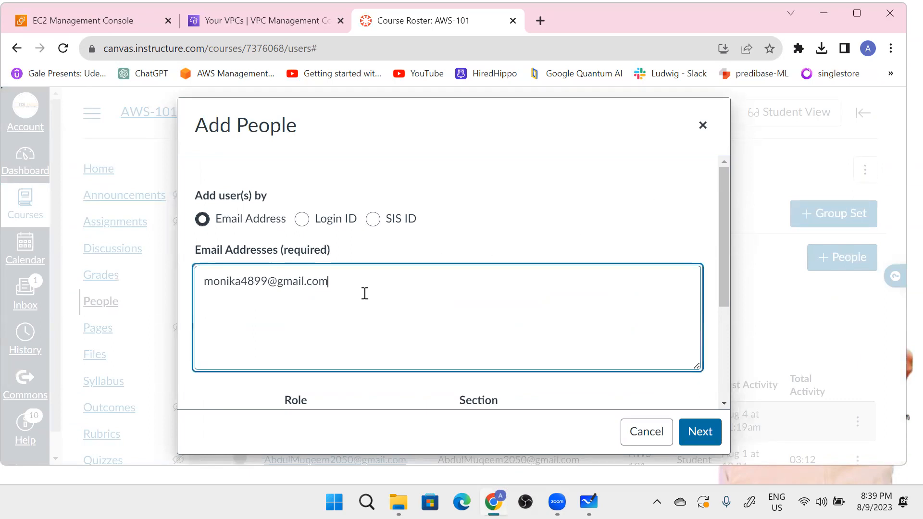
{"action": "key", "text": "ctrl+v"}
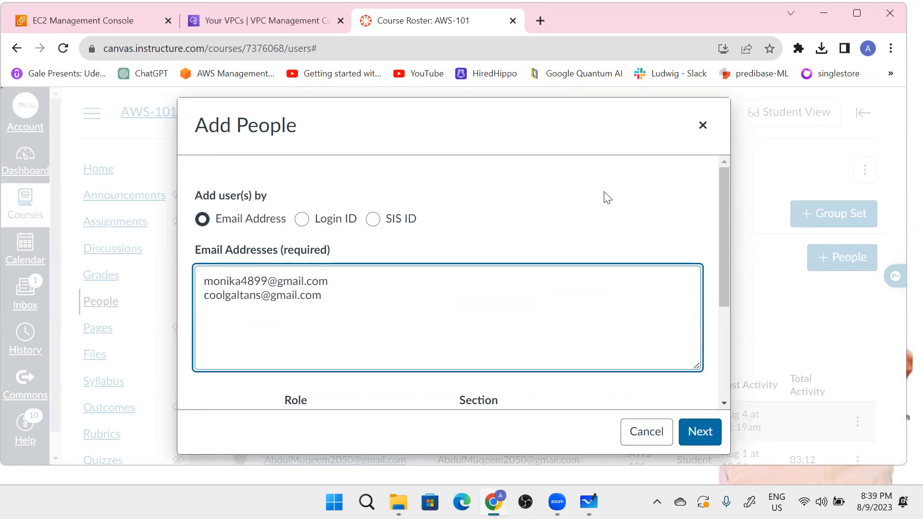
{"action": "left_click", "coordinate": [651, 189]}
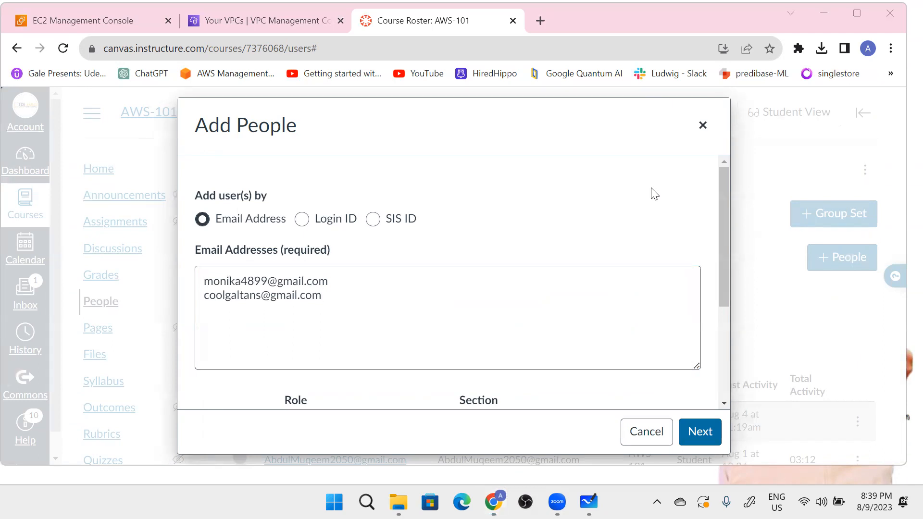
{"action": "left_click", "coordinate": [348, 304]}
{"action": "key", "text": "ctrl+v"}
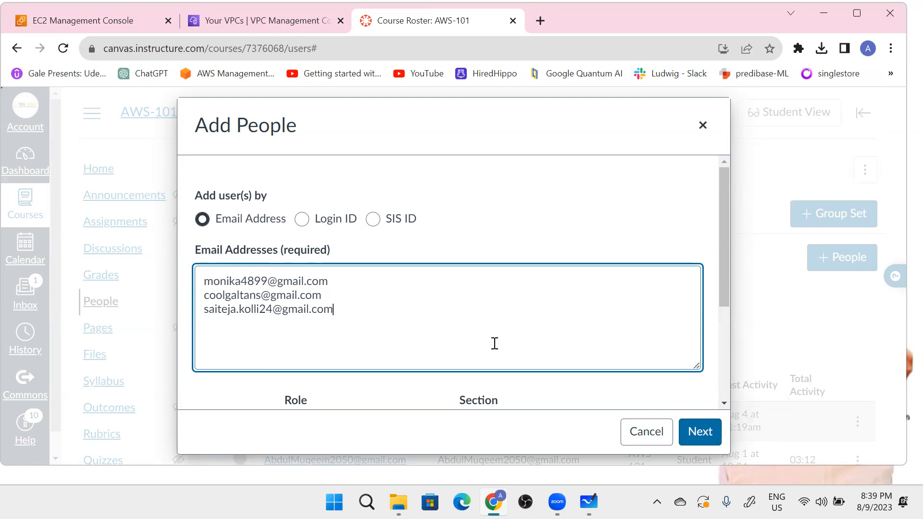
{"action": "left_click", "coordinate": [696, 431]}
{"action": "left_click", "coordinate": [692, 416]}
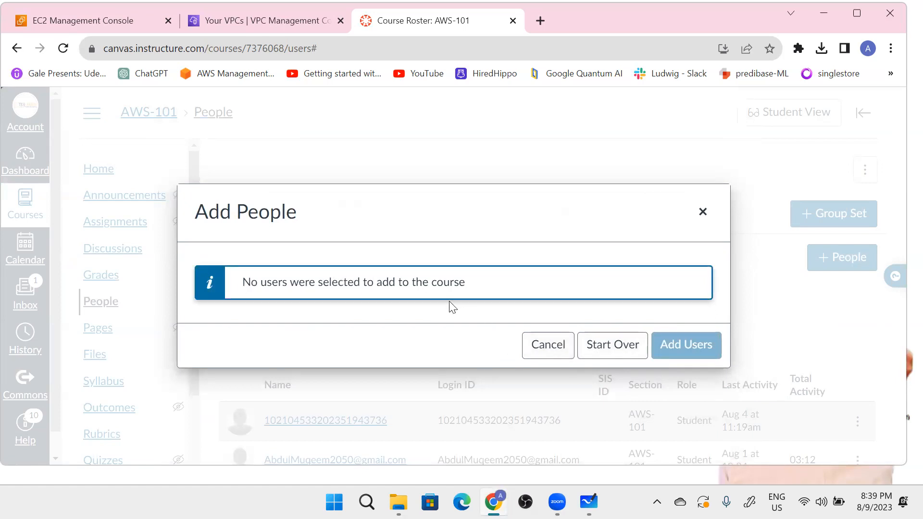
{"action": "left_click", "coordinate": [548, 345]}
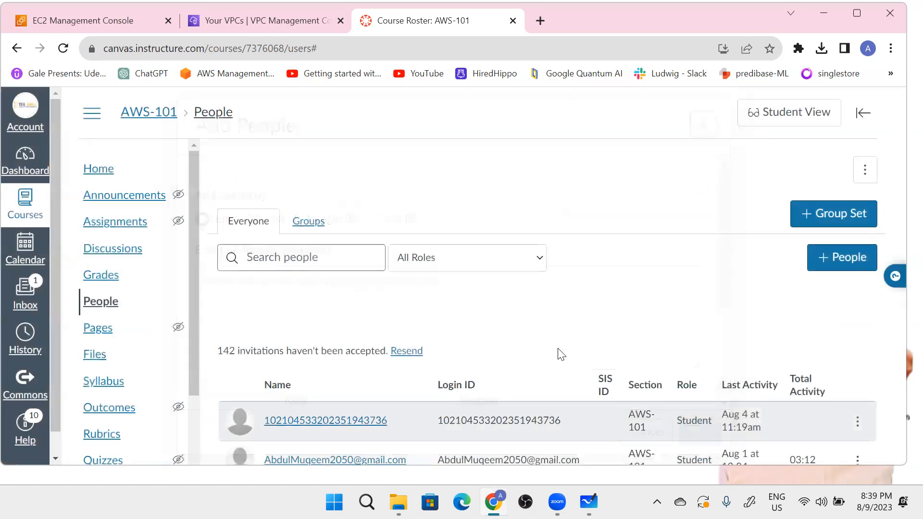
Start adding people to the AWS-101 course and submit the three new students' e-mail addresses, one per line.
{"action": "scroll", "coordinate": [475, 356], "scroll_direction": "down", "scroll_amount": 1}
{"action": "scroll", "coordinate": [474, 356], "scroll_direction": "up", "scroll_amount": 1}
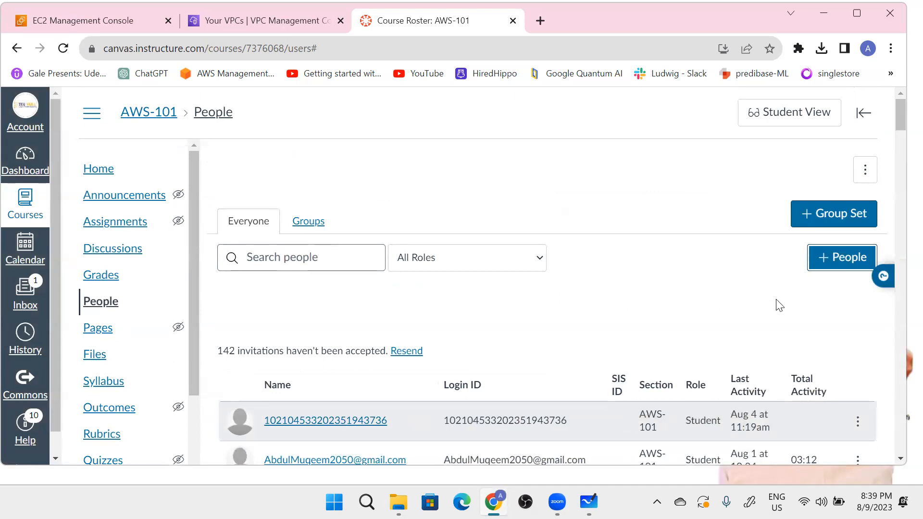
{"action": "left_click", "coordinate": [840, 258]}
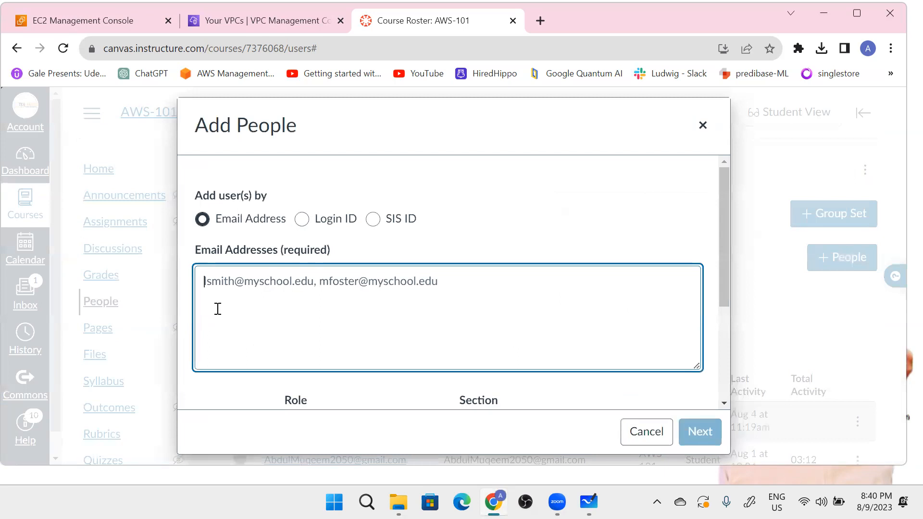
{"action": "key", "text": "ctrl+v"}
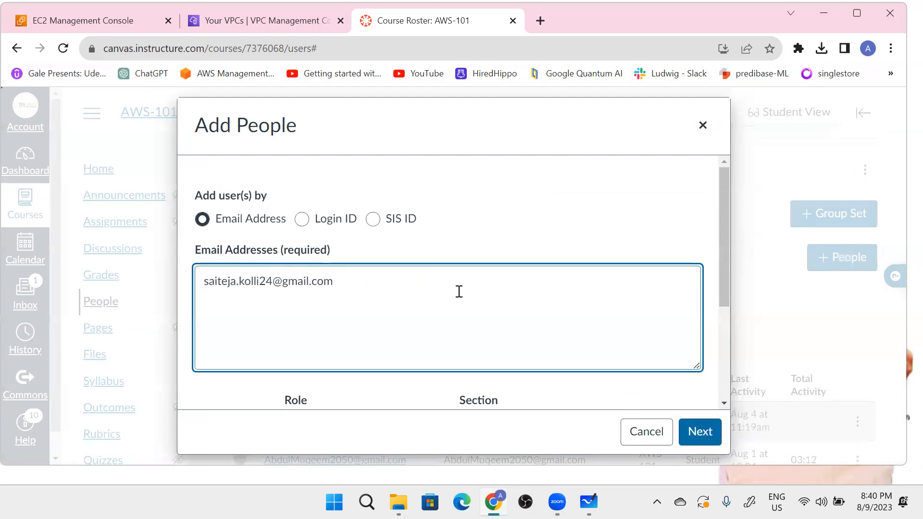
{"action": "key", "text": "alt+Tab"}
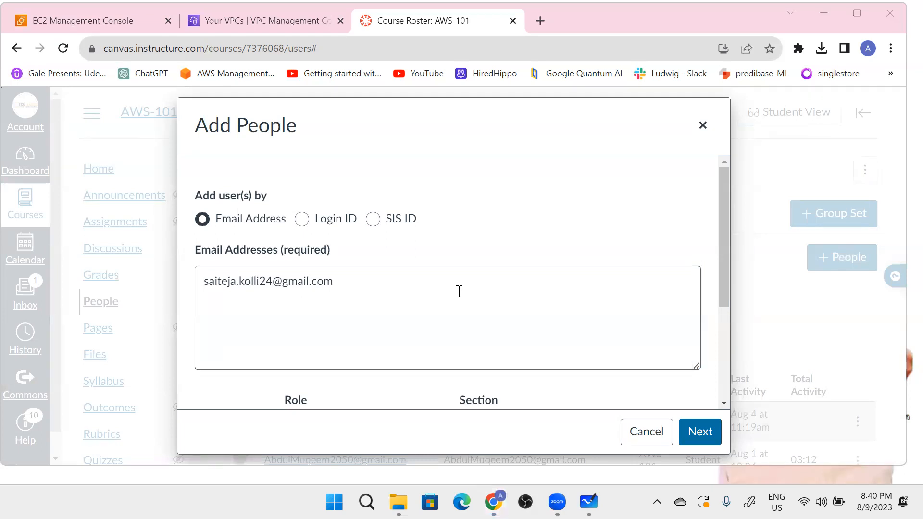
{"action": "left_click", "coordinate": [290, 282]}
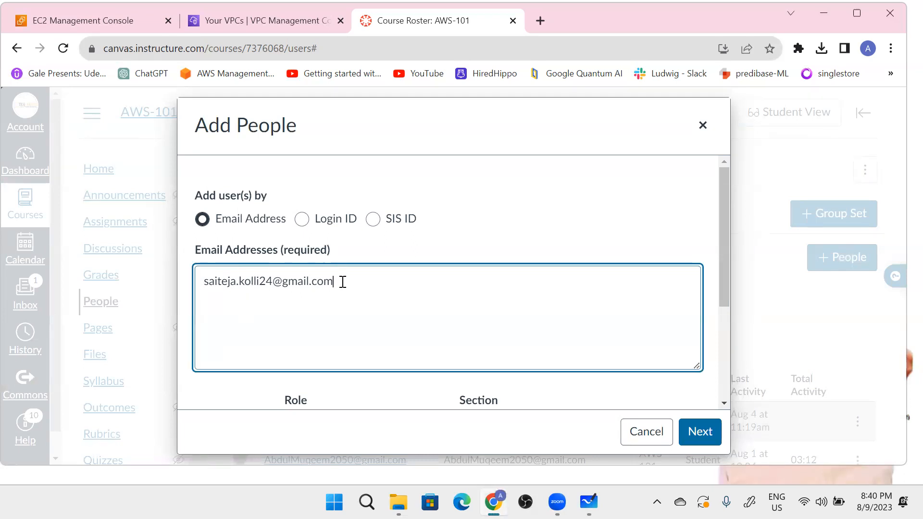
{"action": "key", "text": "ctrl+v"}
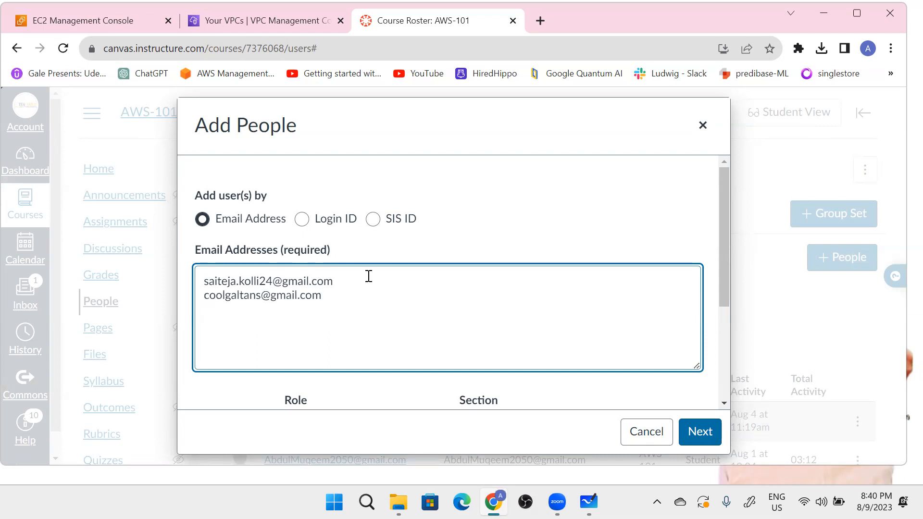
{"action": "key", "text": "alt+Tab"}
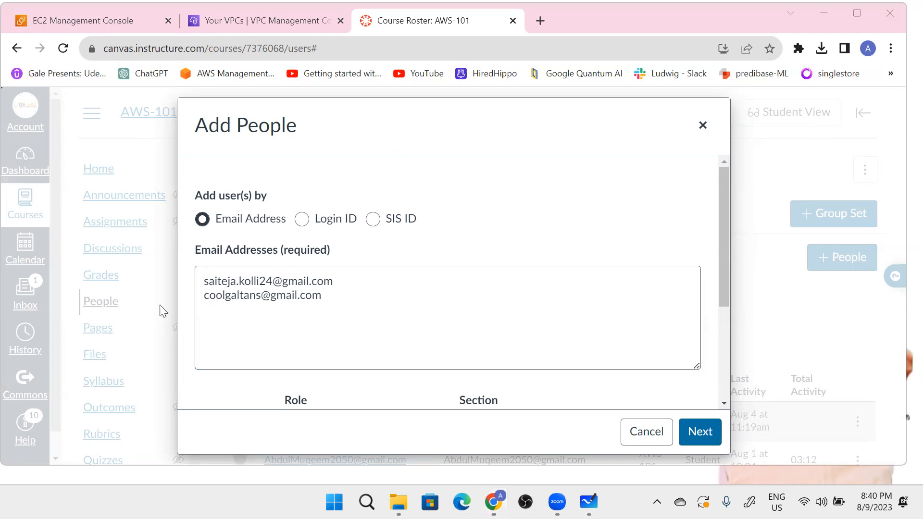
{"action": "left_click", "coordinate": [353, 298]}
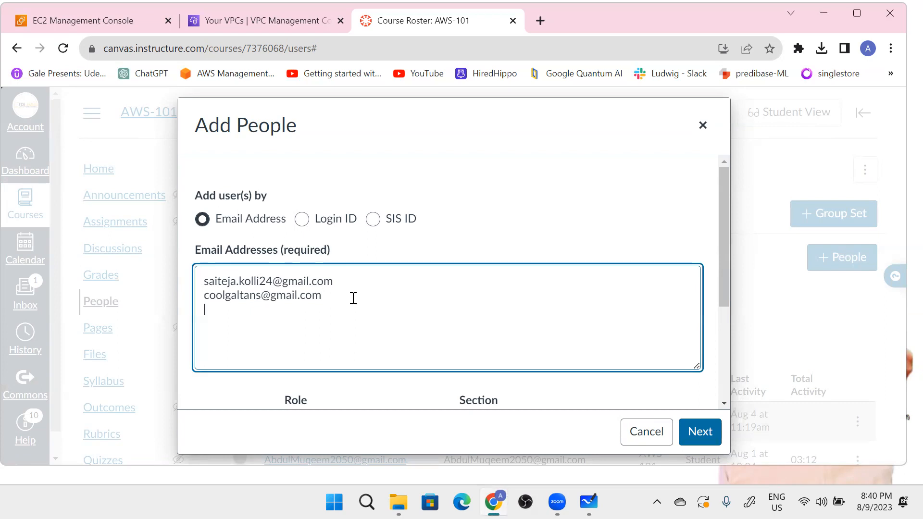
{"action": "key", "text": "ctrl+v"}
{"action": "left_click", "coordinate": [711, 434]}
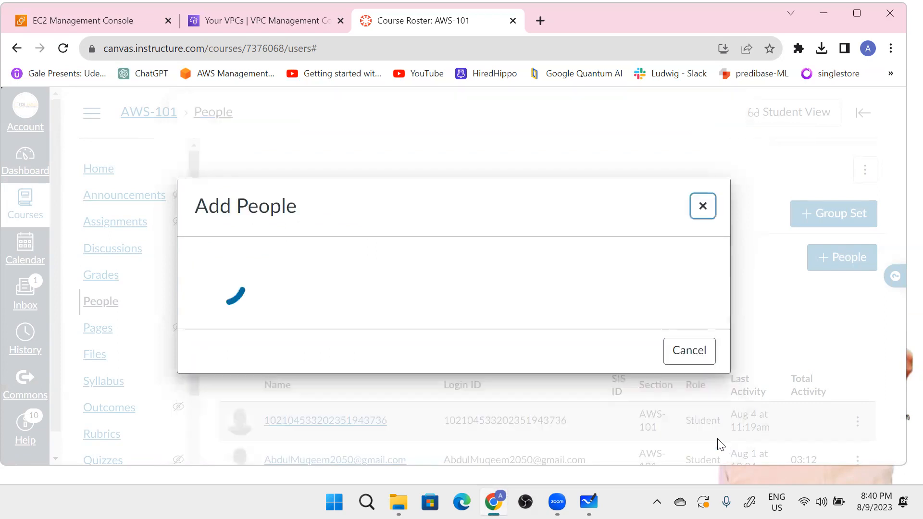
Mark all three unmatched e-mails for creation as new users and add them to the course.
{"action": "left_click", "coordinate": [212, 269]}
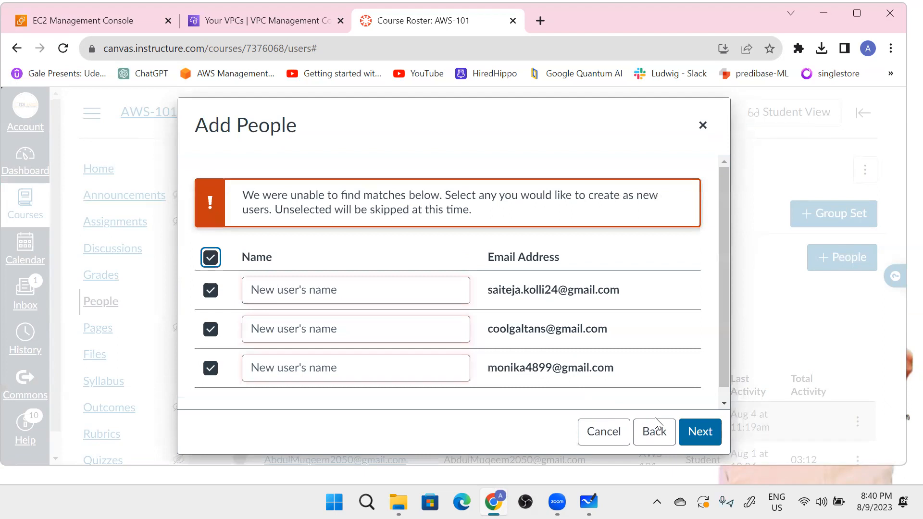
{"action": "left_click", "coordinate": [697, 435]}
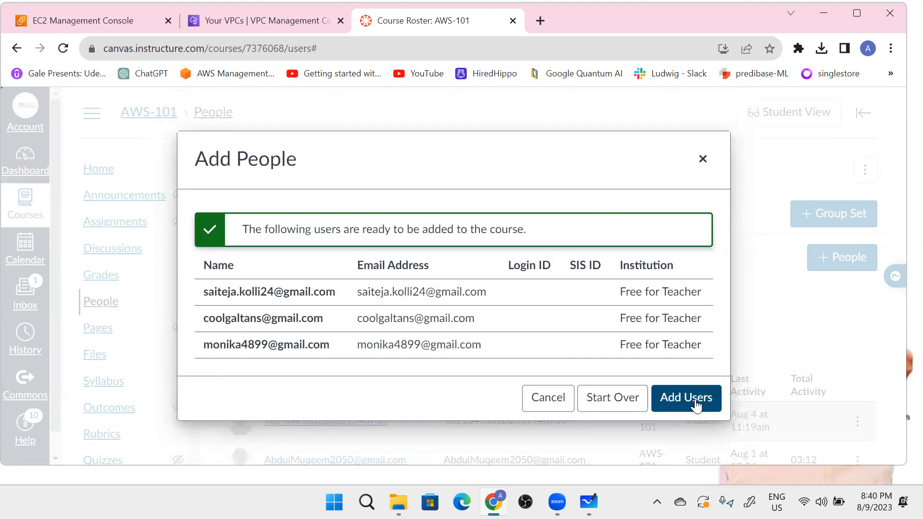
{"action": "left_click", "coordinate": [686, 397]}
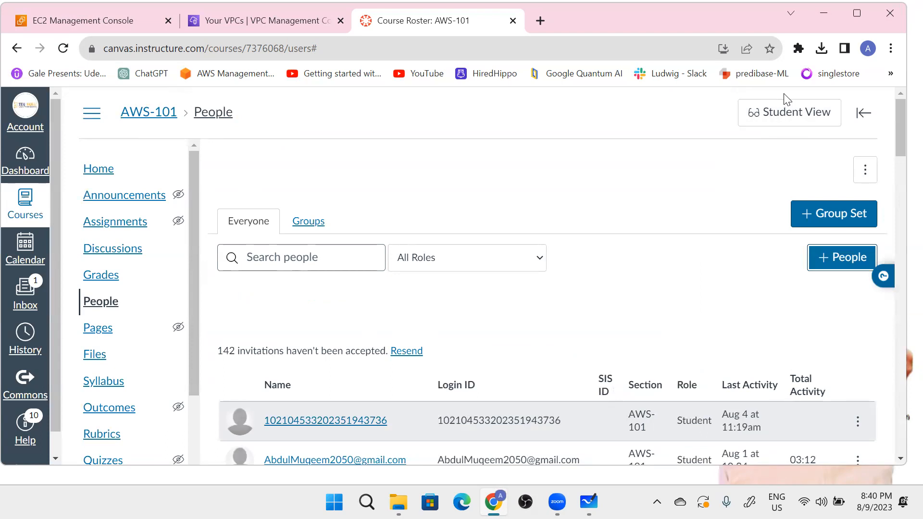
{"action": "left_click", "coordinate": [745, 15]}
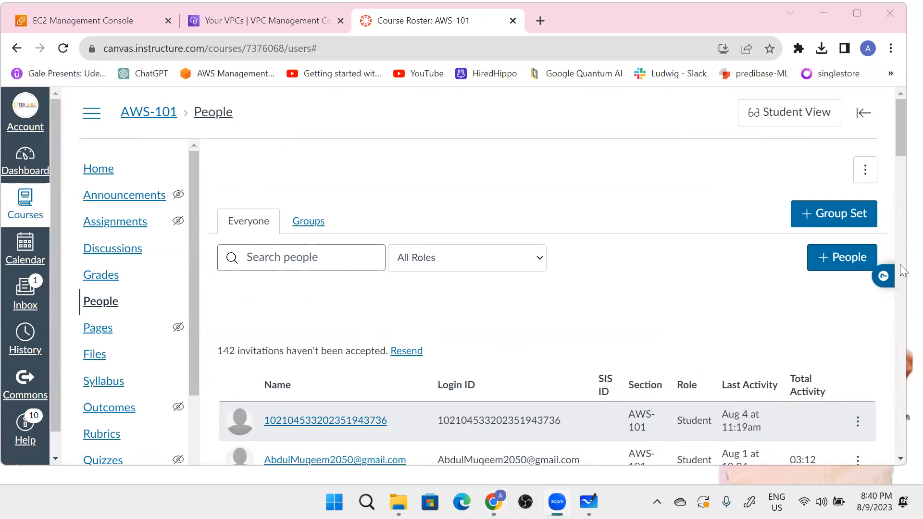